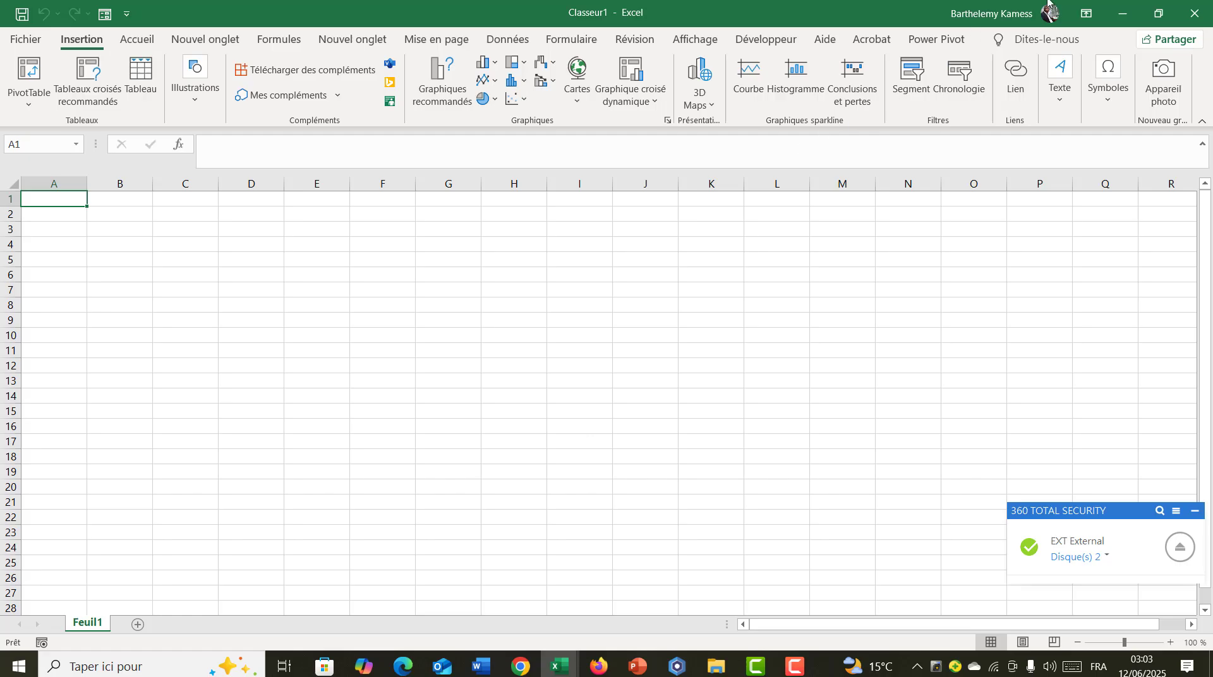
# Switch from the blank workbook to File Explorer and create a new Microsoft Excel worksheet file in the Seance 1 folder.
pyautogui.click(1123, 15)
pyautogui.click(1122, 15)
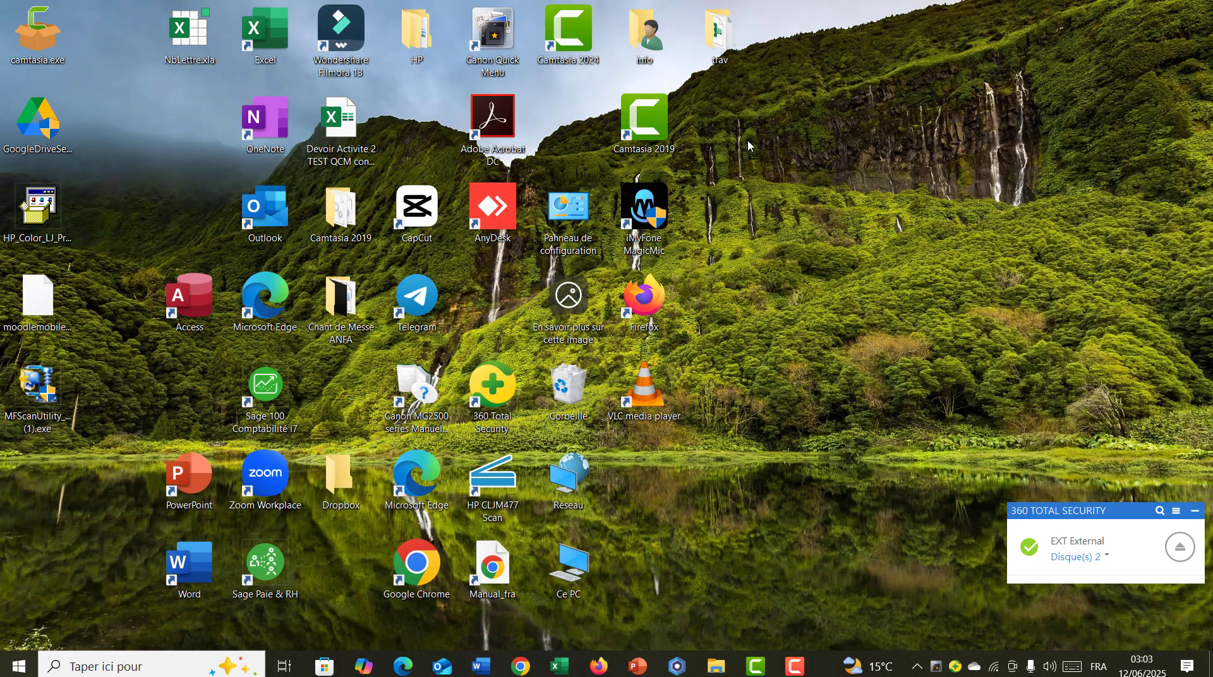
pyautogui.click(717, 667)
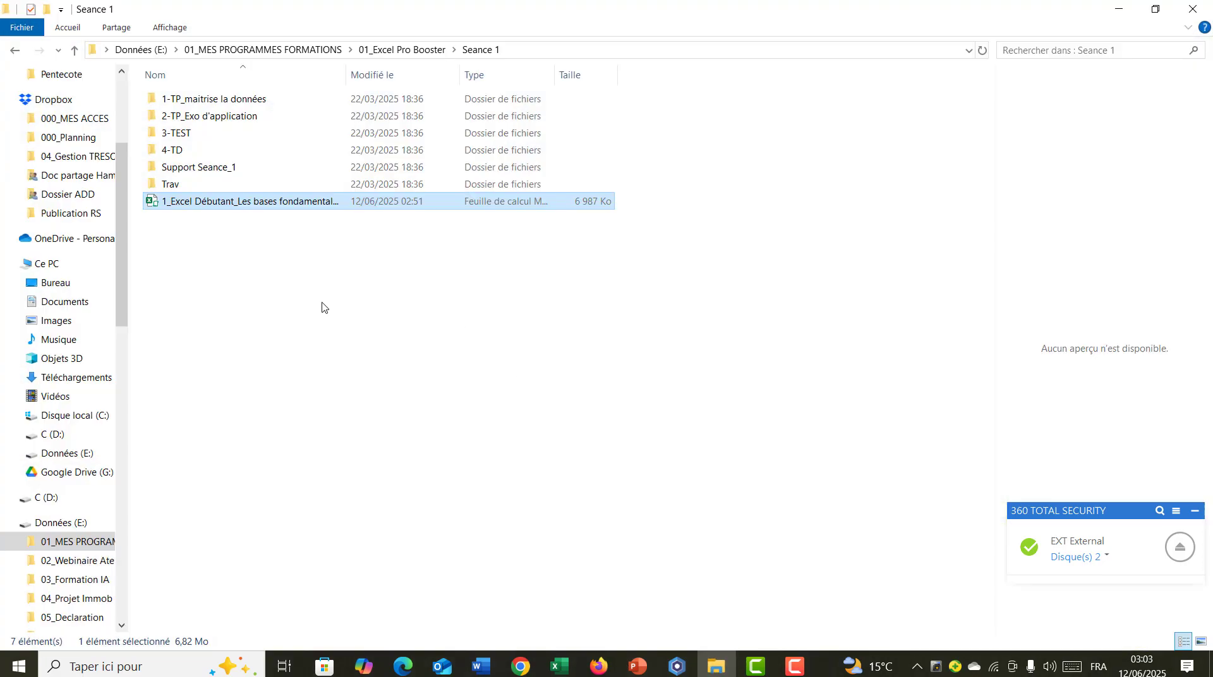
pyautogui.rightClick(174, 244)
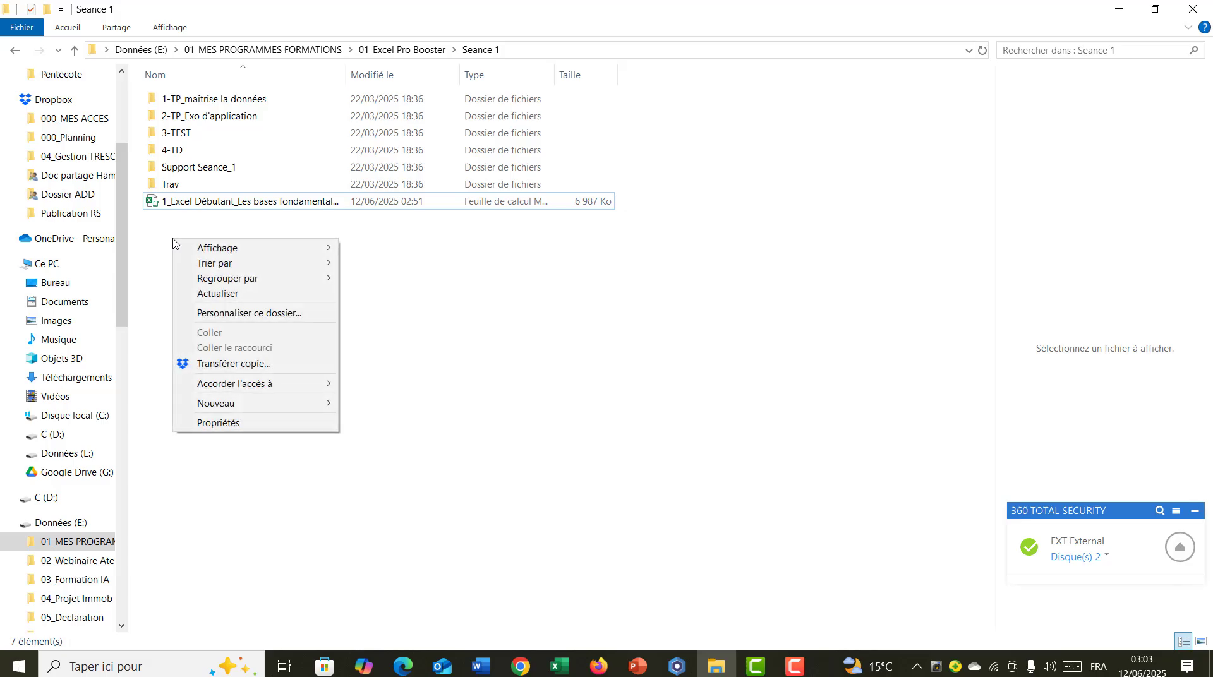
pyautogui.moveTo(237, 409)
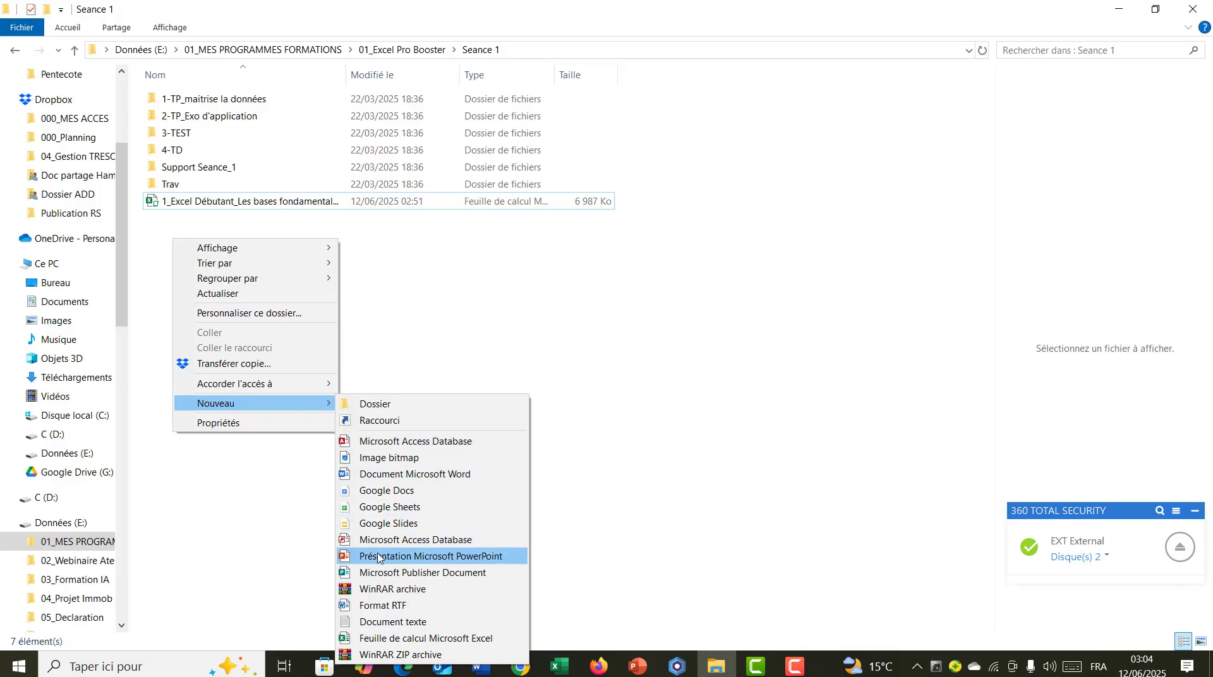
pyautogui.click(381, 644)
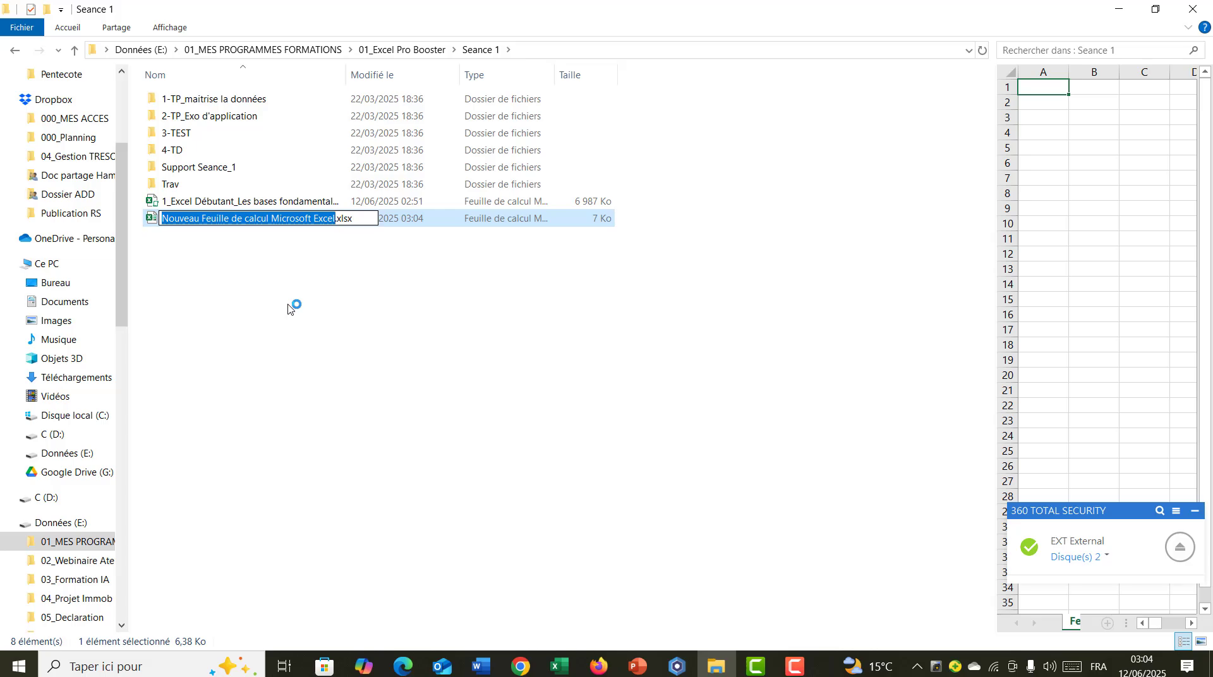
# Name the new workbook file Detail vente, keeping the .xlsx extension.
pyautogui.write('Dat')
pyautogui.press('BackSpace')
pyautogui.press('BackSpace')
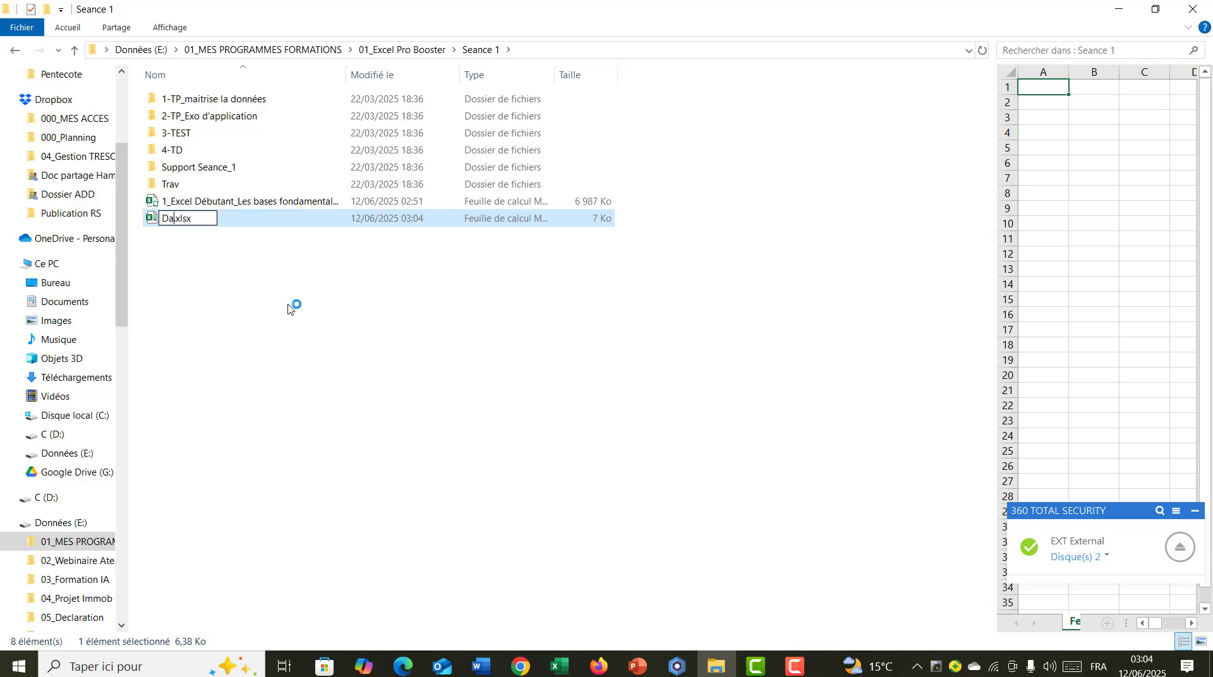
pyautogui.write('etail vente')
pyautogui.press('Return')
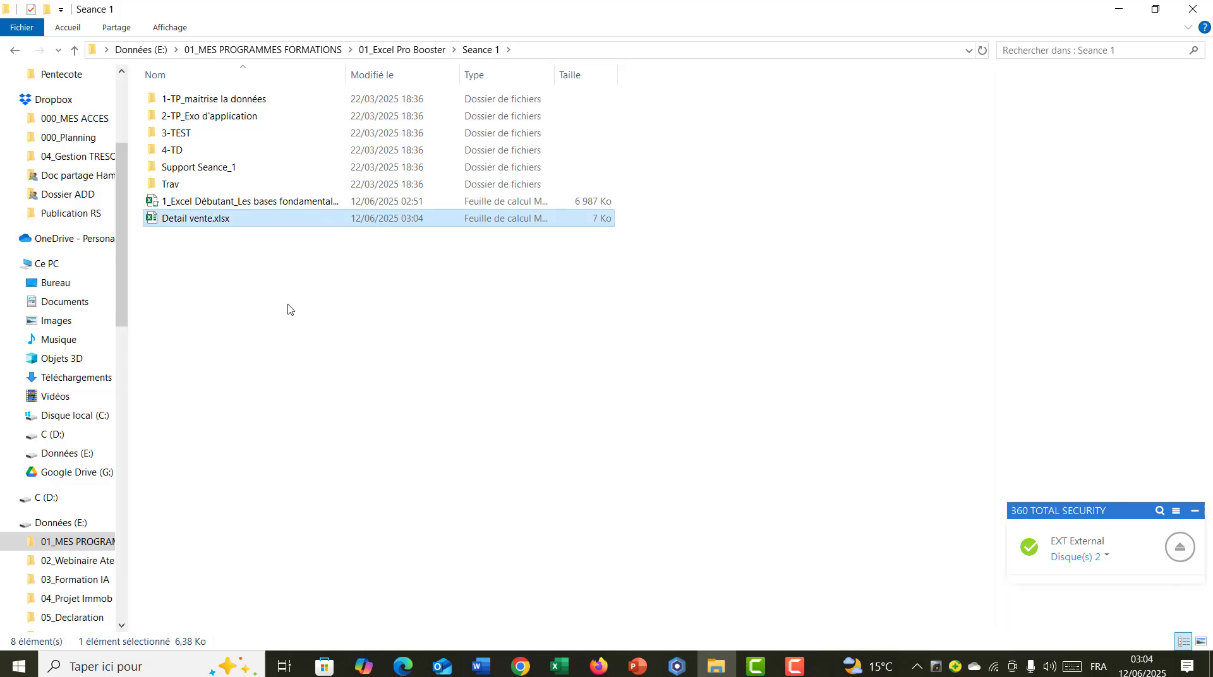
# Open the Detail vente.xlsx workbook from the Seance 1 folder in Excel.
pyautogui.click(210, 266)
pyautogui.click(202, 225)
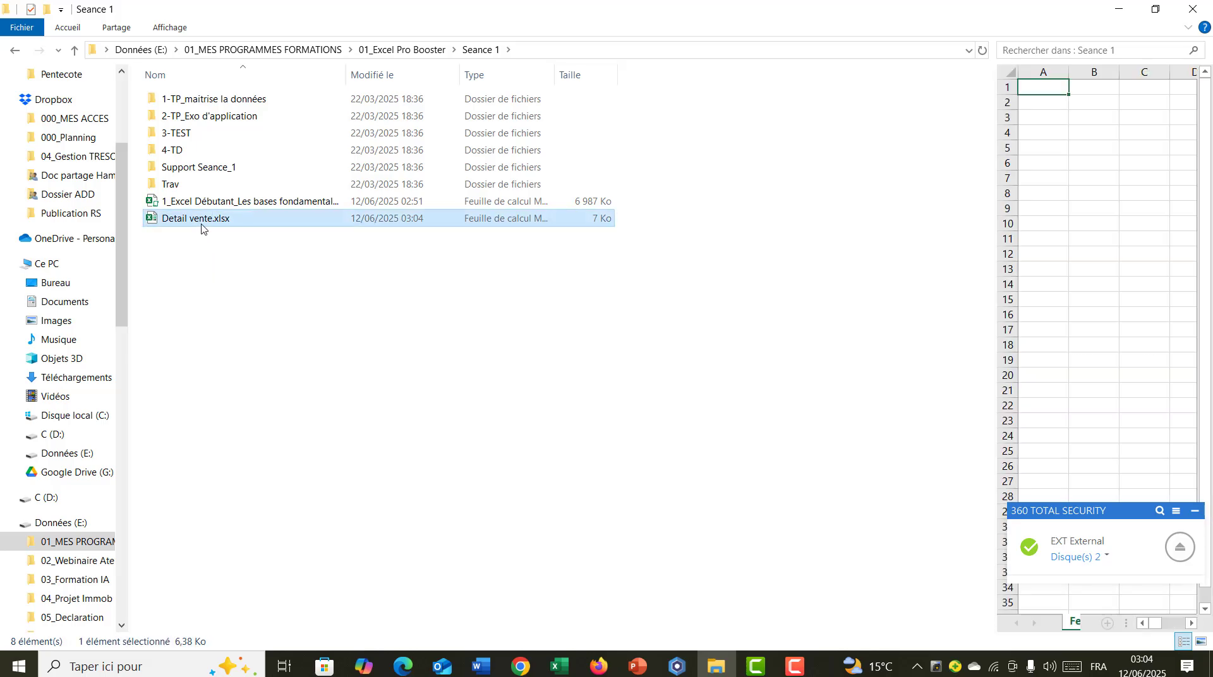
pyautogui.doubleClick(202, 225)
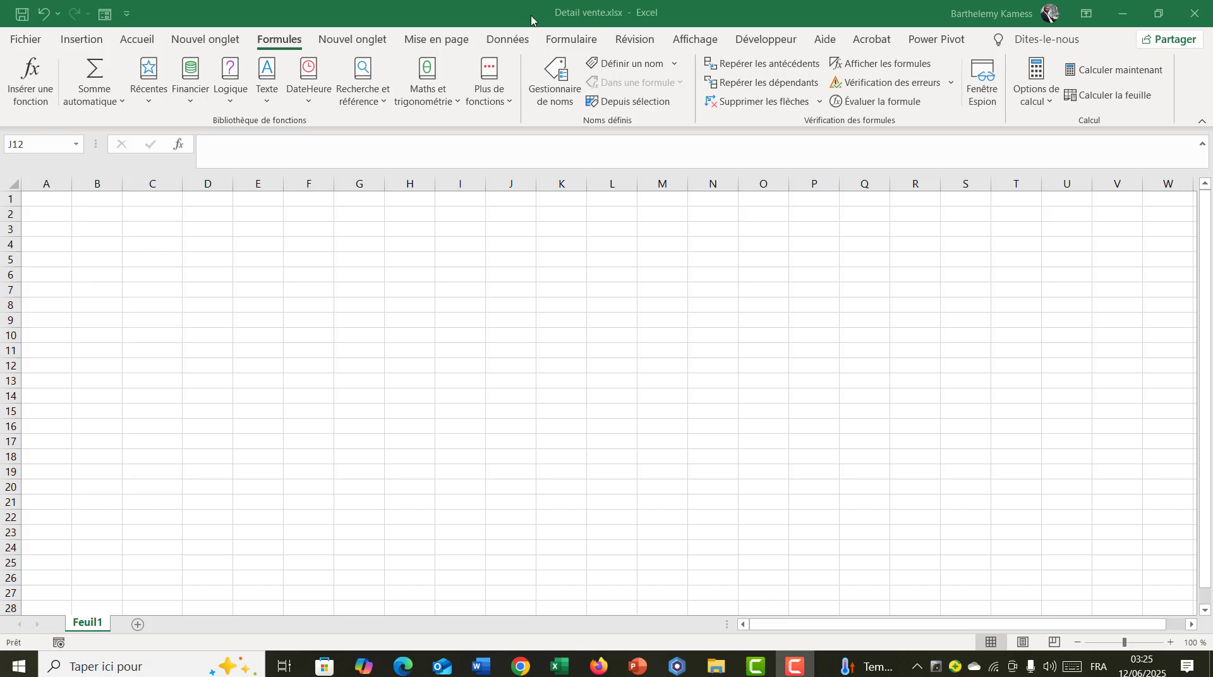
# Examine the grid of the empty Feuil1 sheet by selecting individual cells and the block A1:J23.
pyautogui.click(530, 214)
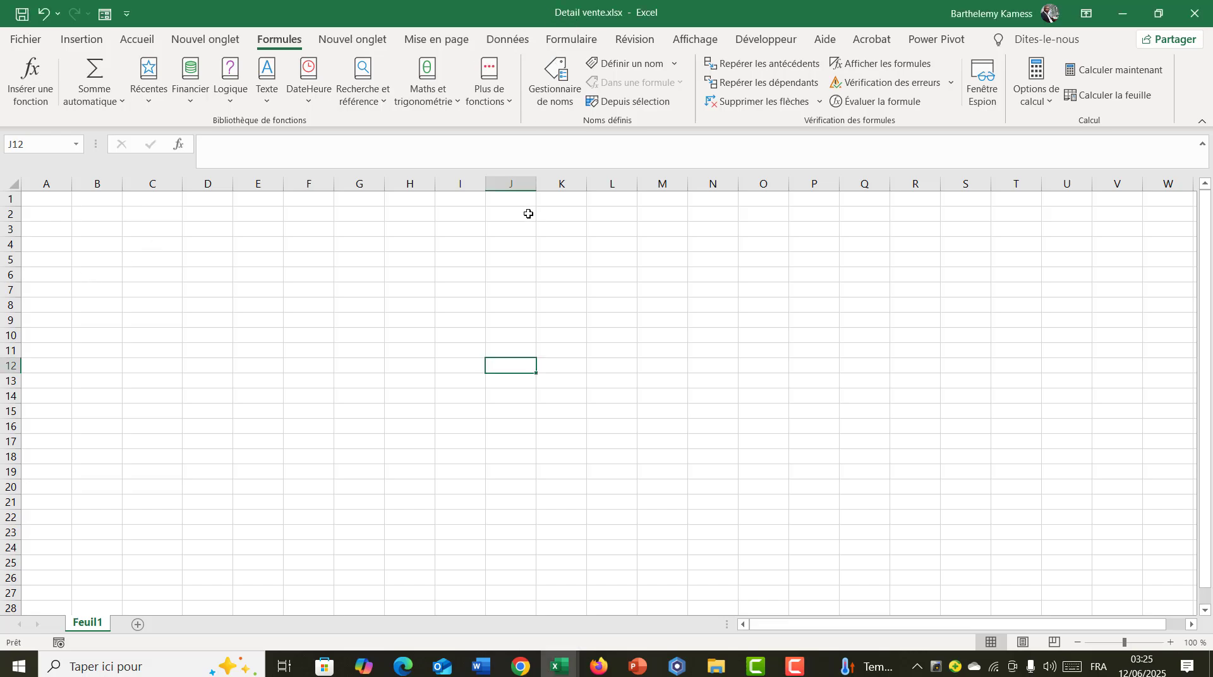
pyautogui.click(275, 268)
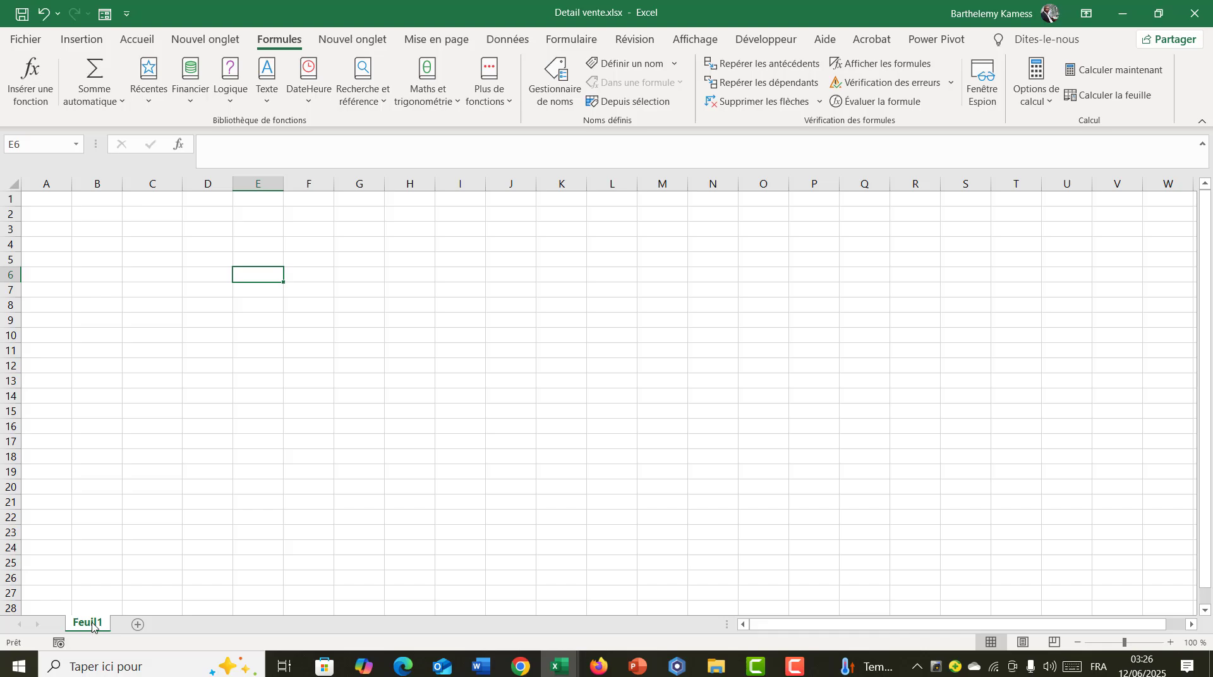
pyautogui.moveTo(49, 200); pyautogui.dragTo(480, 566)
pyautogui.click(258, 350)
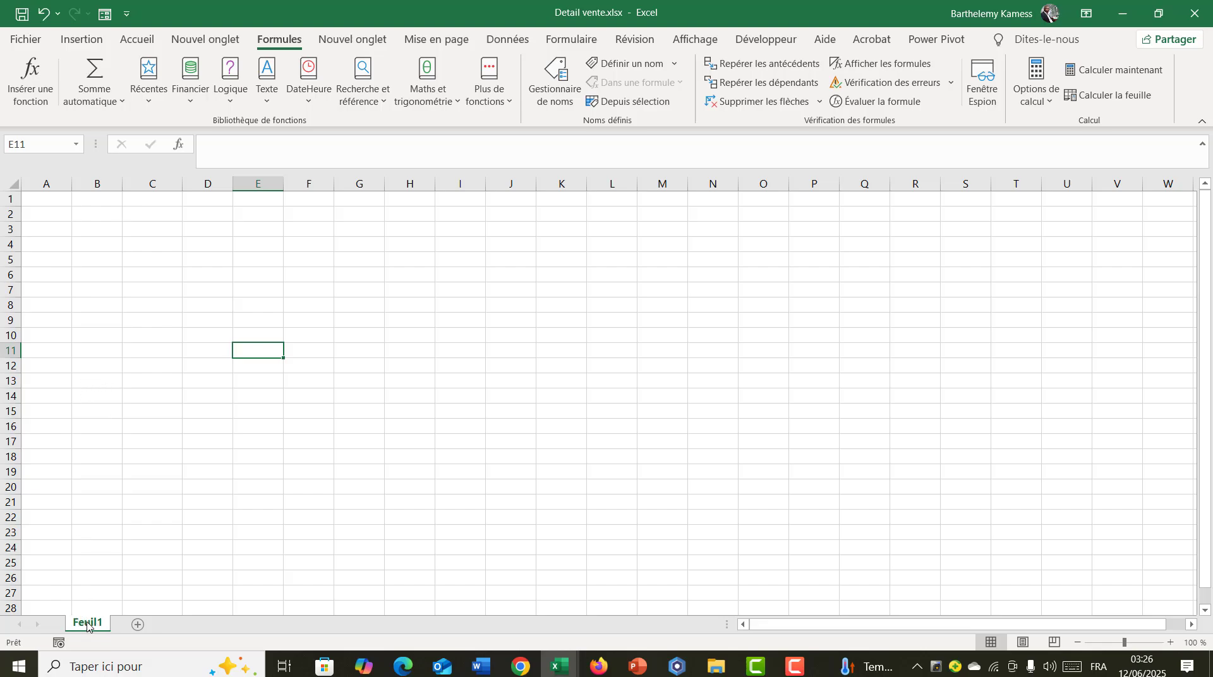
pyautogui.click(107, 273)
pyautogui.click(60, 216)
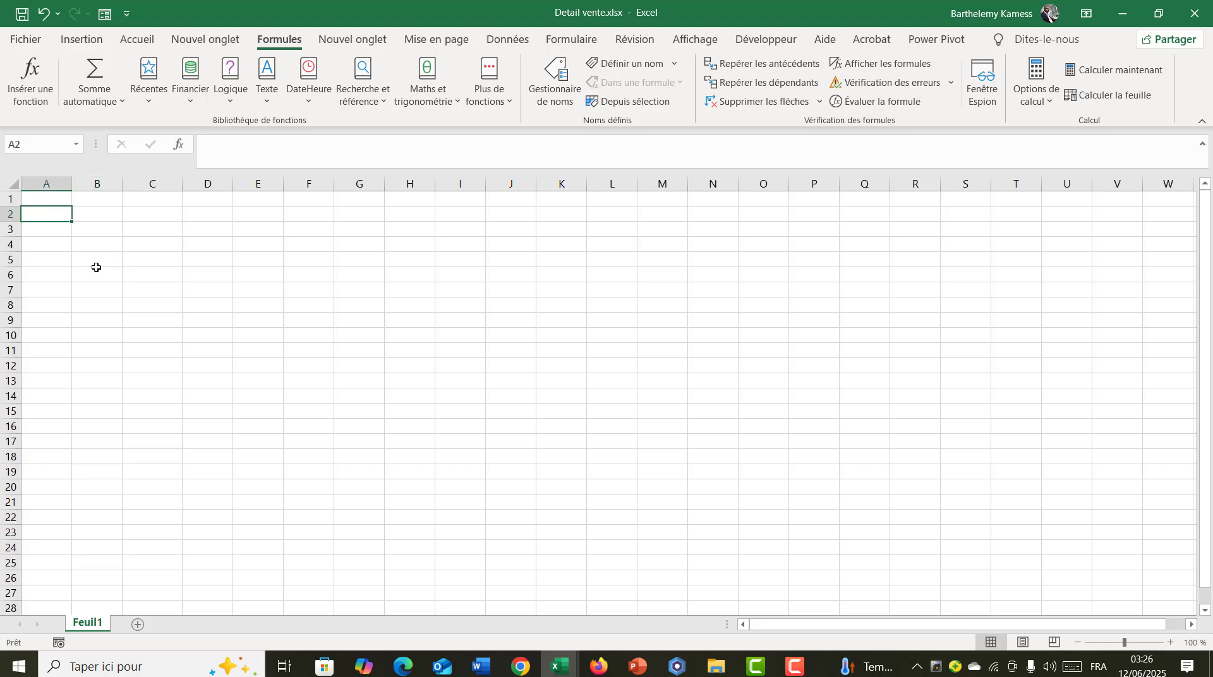
pyautogui.click(100, 284)
pyautogui.click(143, 256)
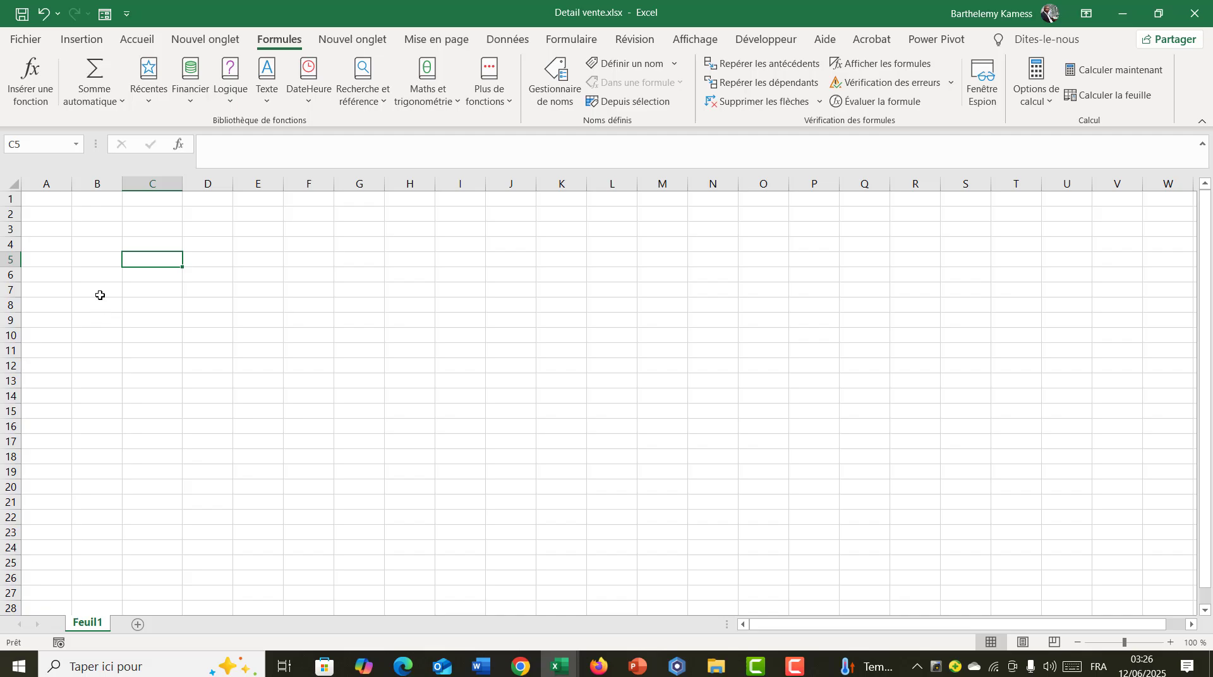
pyautogui.click(54, 214)
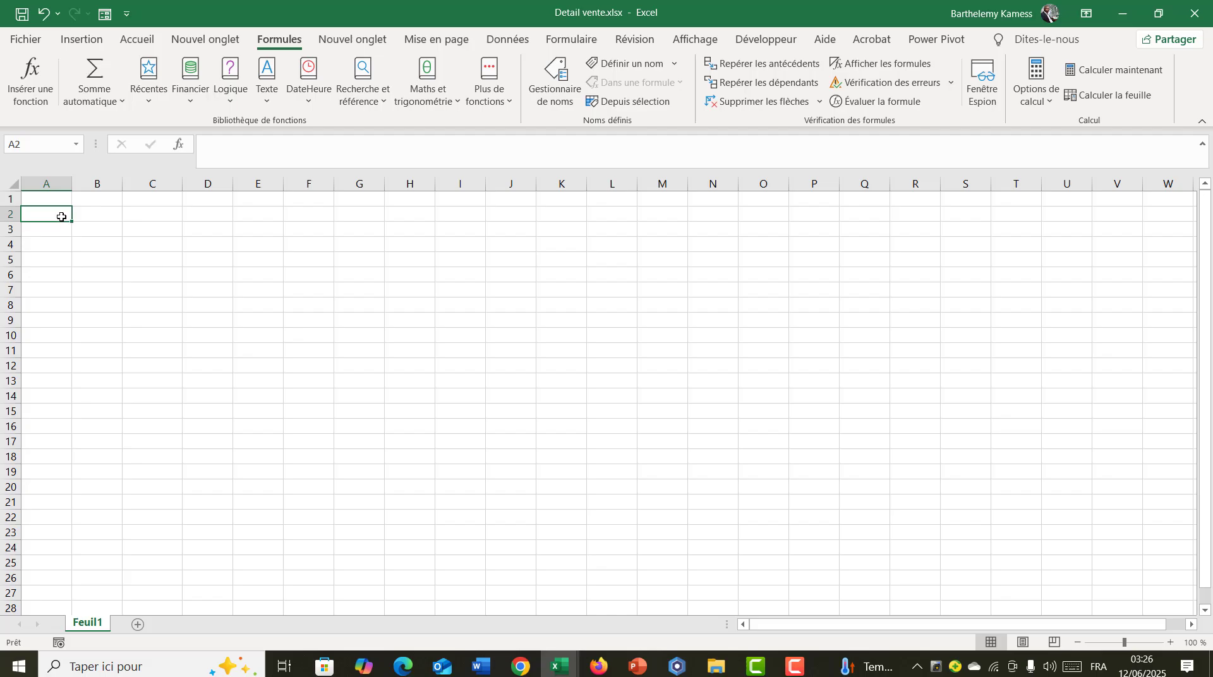
pyautogui.click(89, 212)
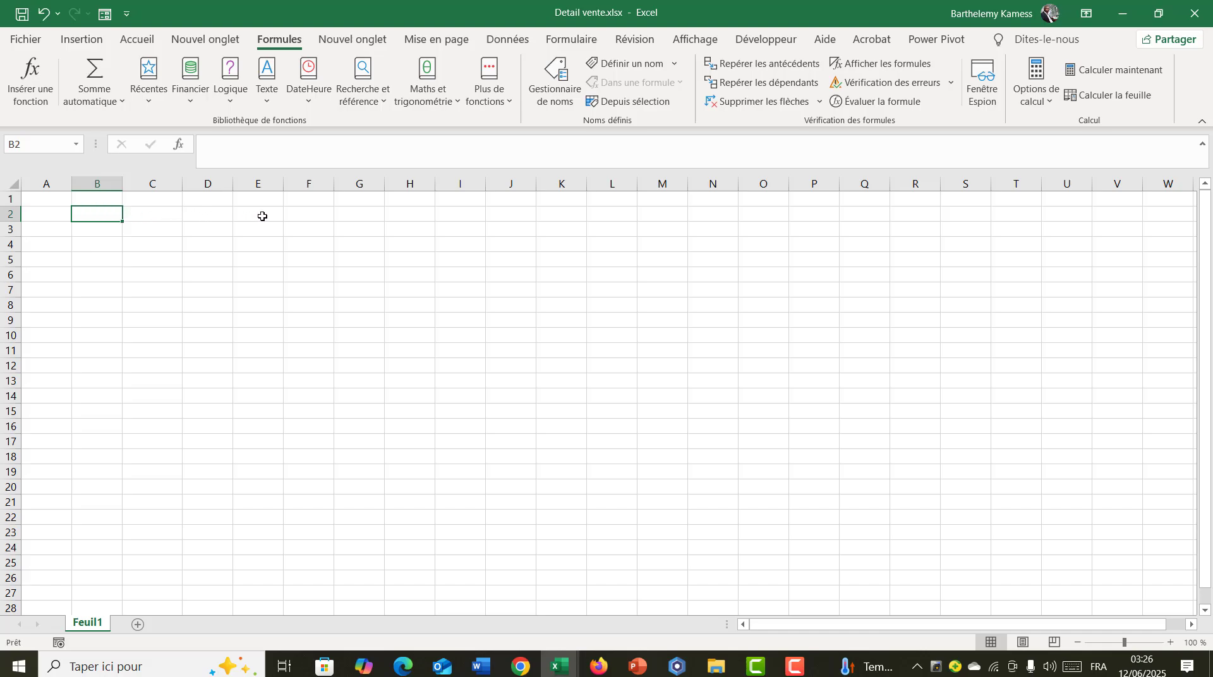
pyautogui.moveTo(49, 201); pyautogui.dragTo(535, 533)
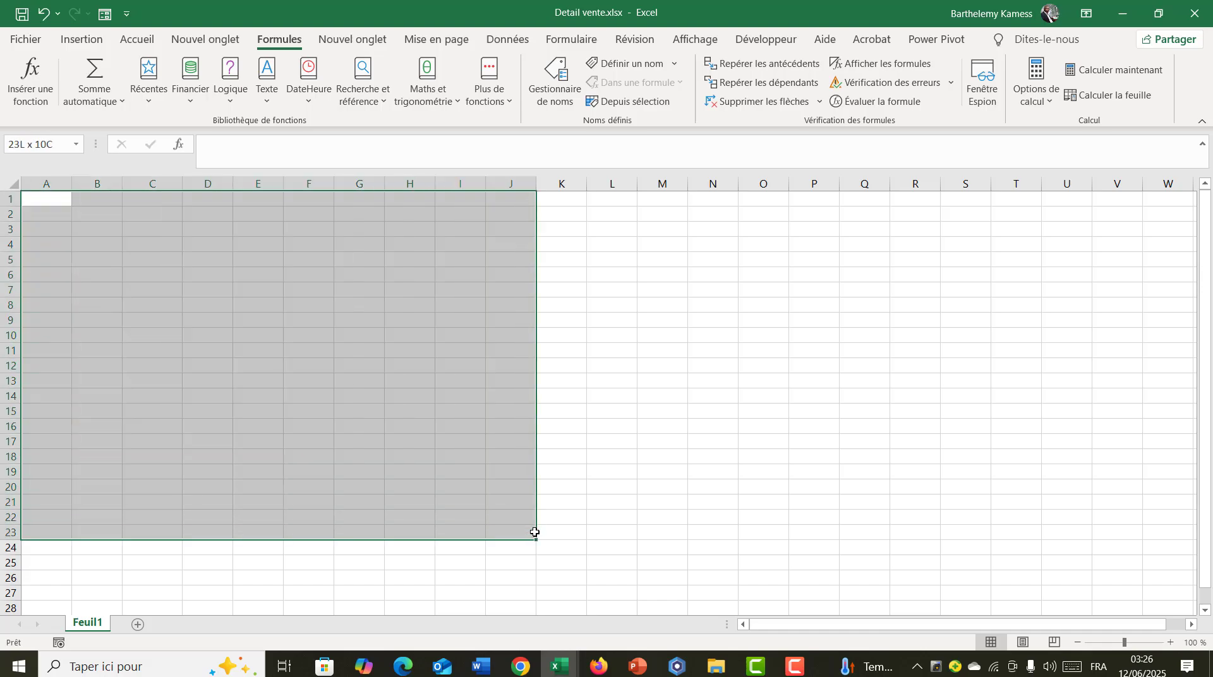
pyautogui.click(104, 314)
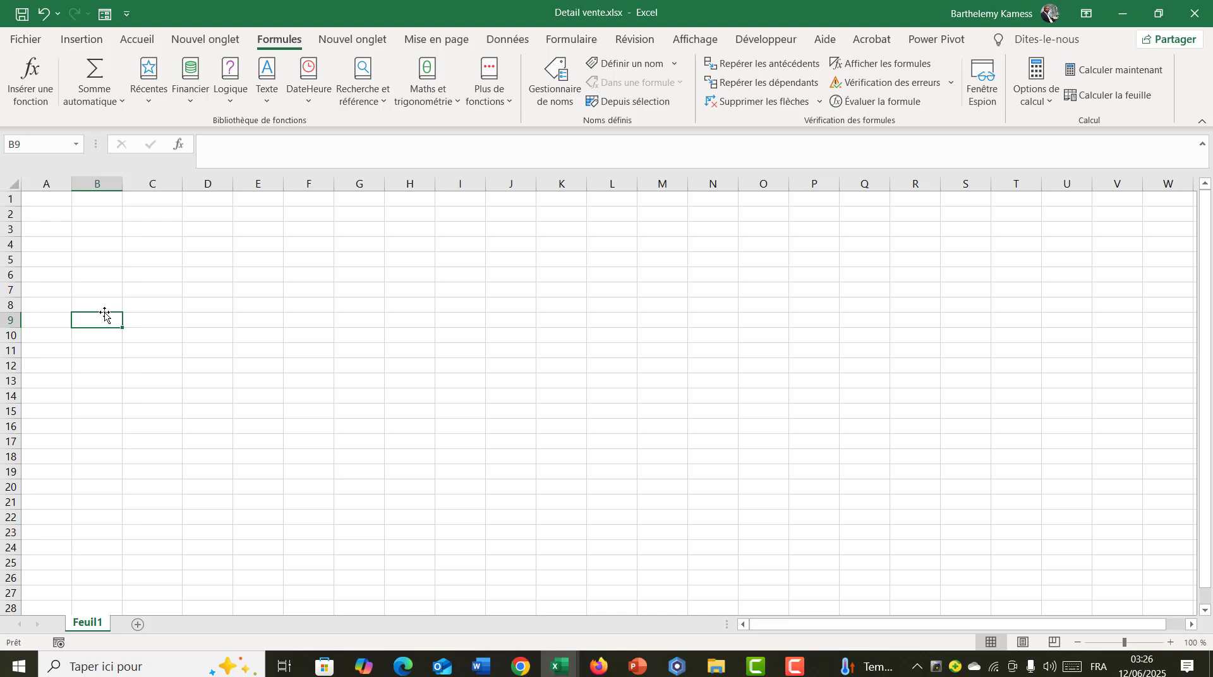
pyautogui.click(90, 256)
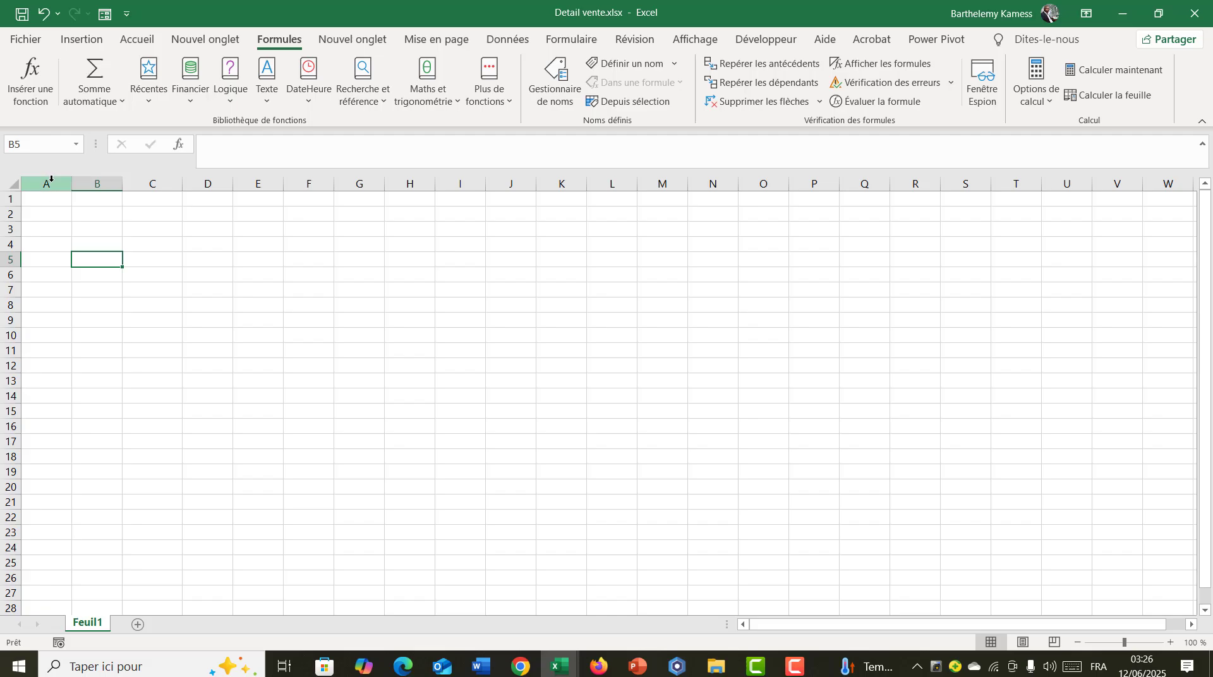
# Examine the lettered column headings of Feuil1 by selecting a wide span of columns starting at A, and column A alone.
pyautogui.moveTo(53, 182); pyautogui.dragTo(849, 189)
pyautogui.click(409, 320)
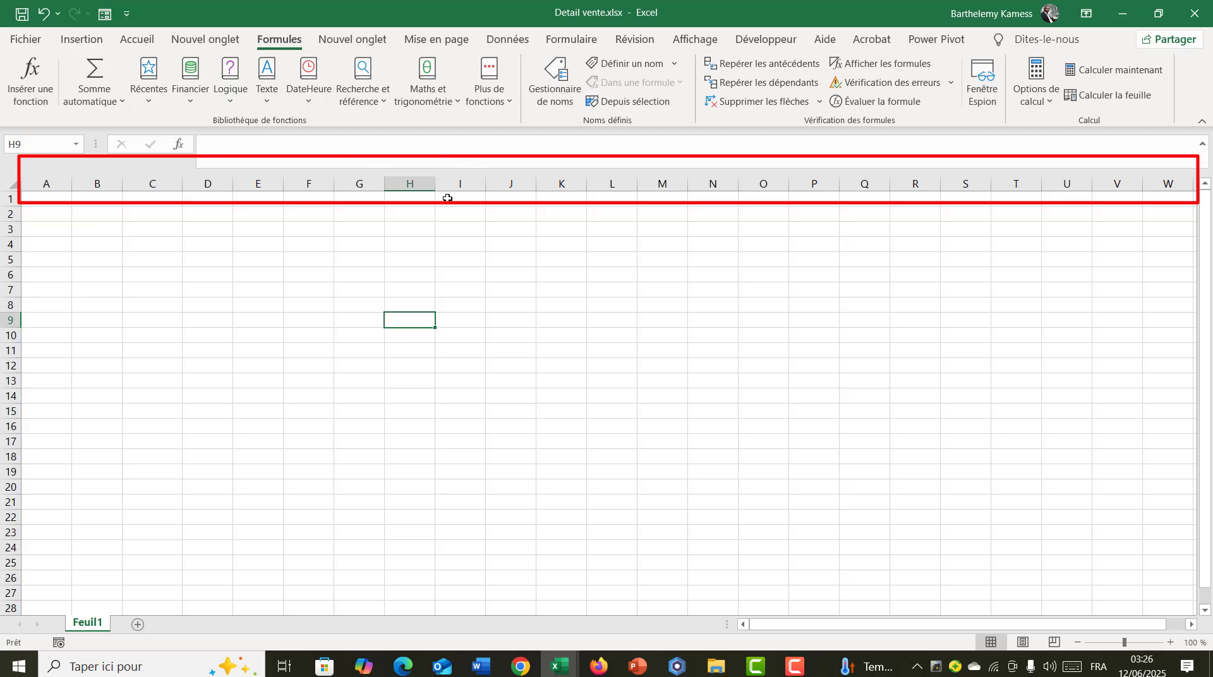
pyautogui.moveTo(795, 626); pyautogui.dragTo(680, 615)
pyautogui.click(248, 309)
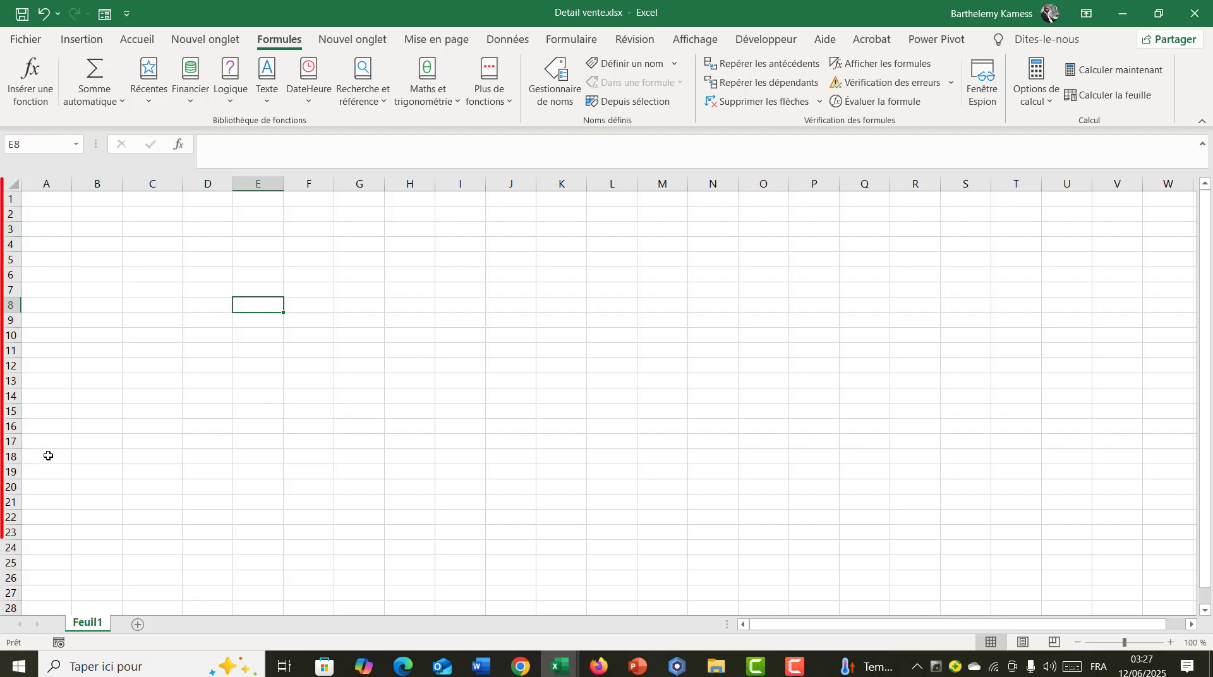
pyautogui.click(47, 183)
pyautogui.moveTo(47, 183); pyautogui.dragTo(461, 184)
pyautogui.click(314, 410)
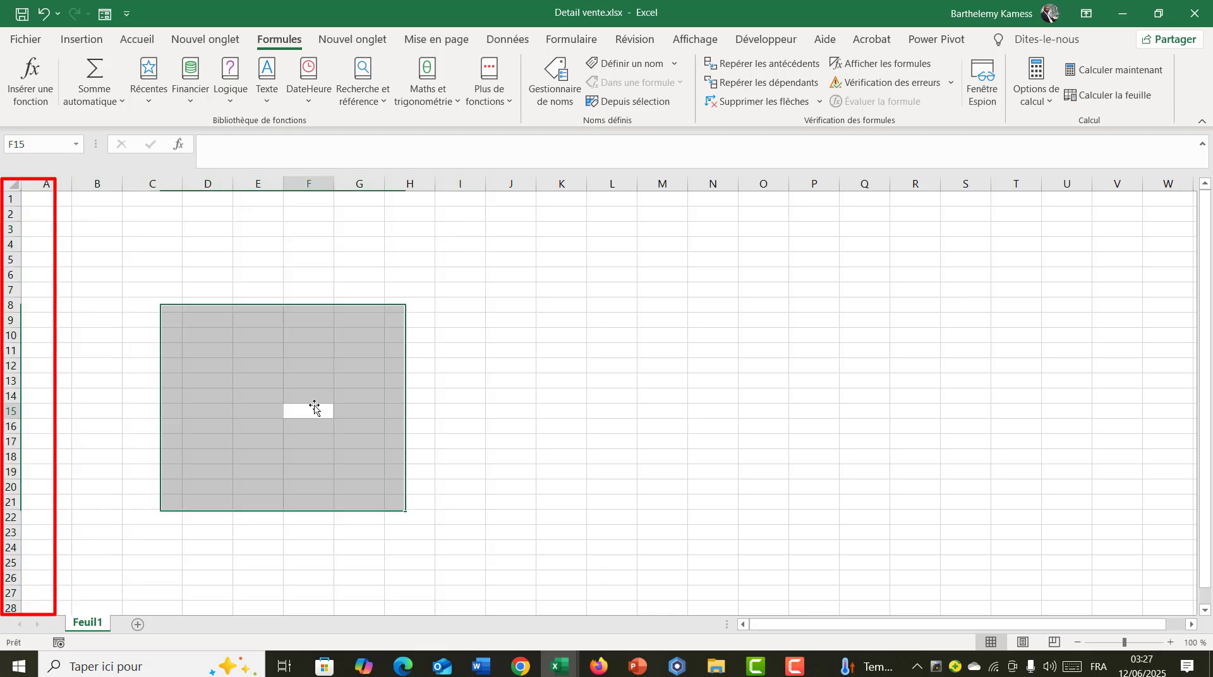
pyautogui.click(209, 183)
pyautogui.click(61, 178)
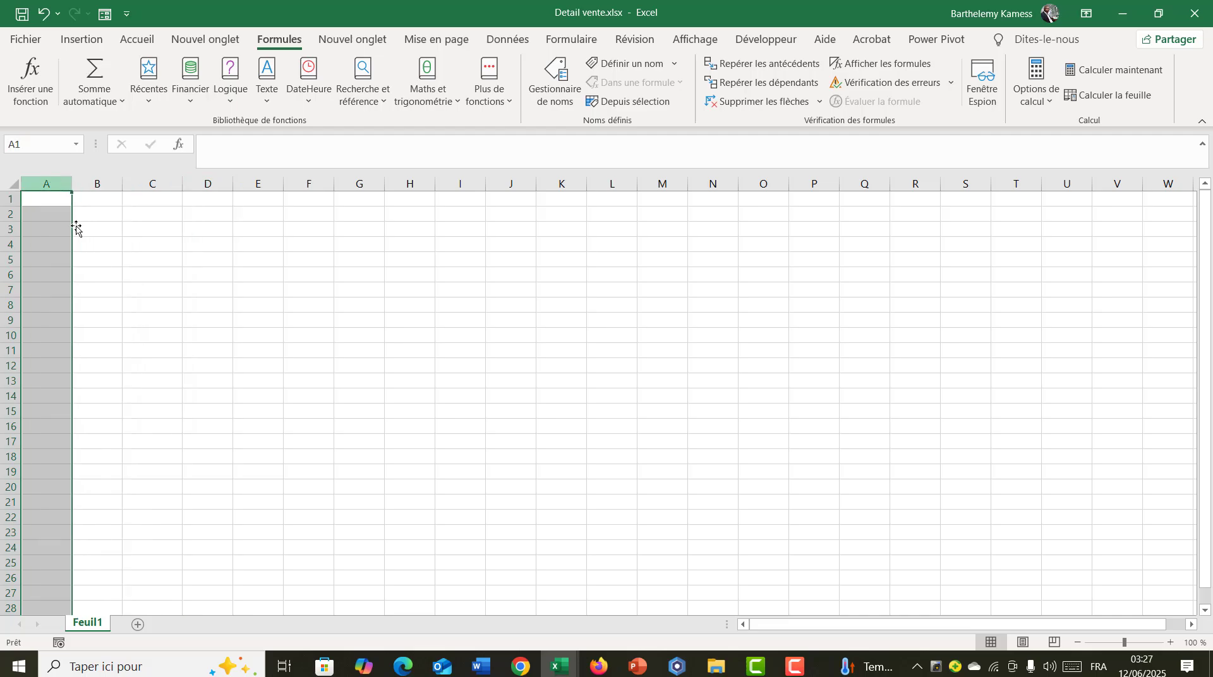
pyautogui.click(154, 244)
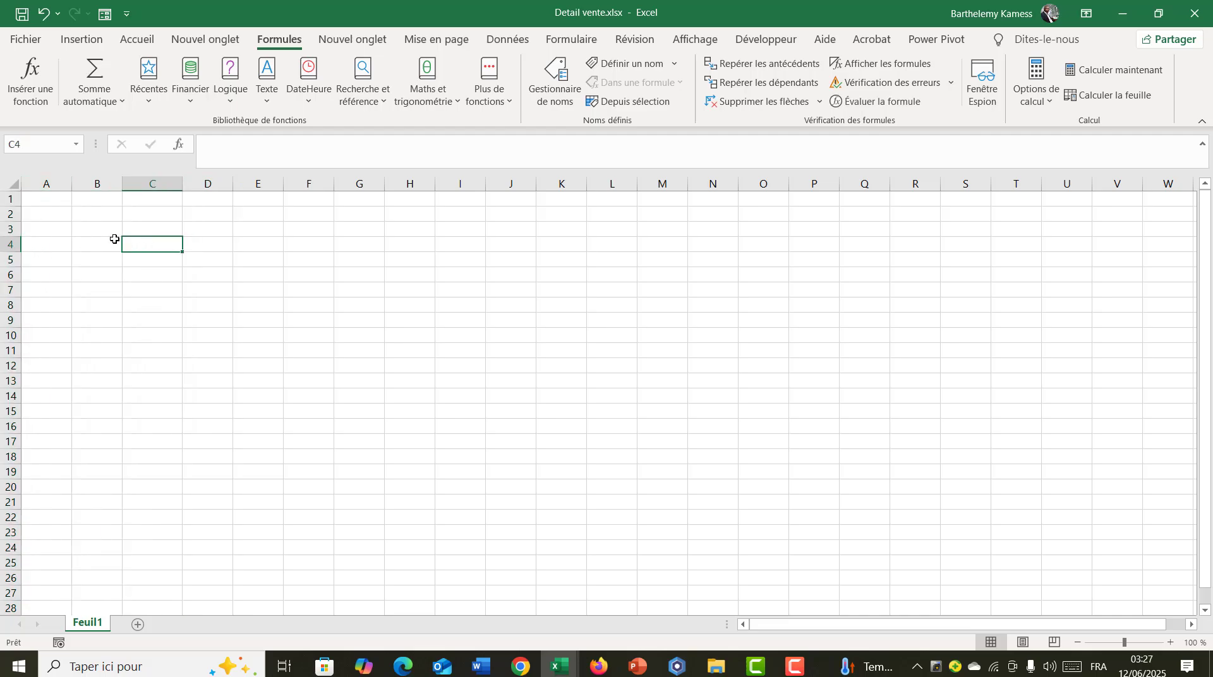
# Examine the columns one at a time by selecting A, B, C, D and E in turn.
pyautogui.click(44, 180)
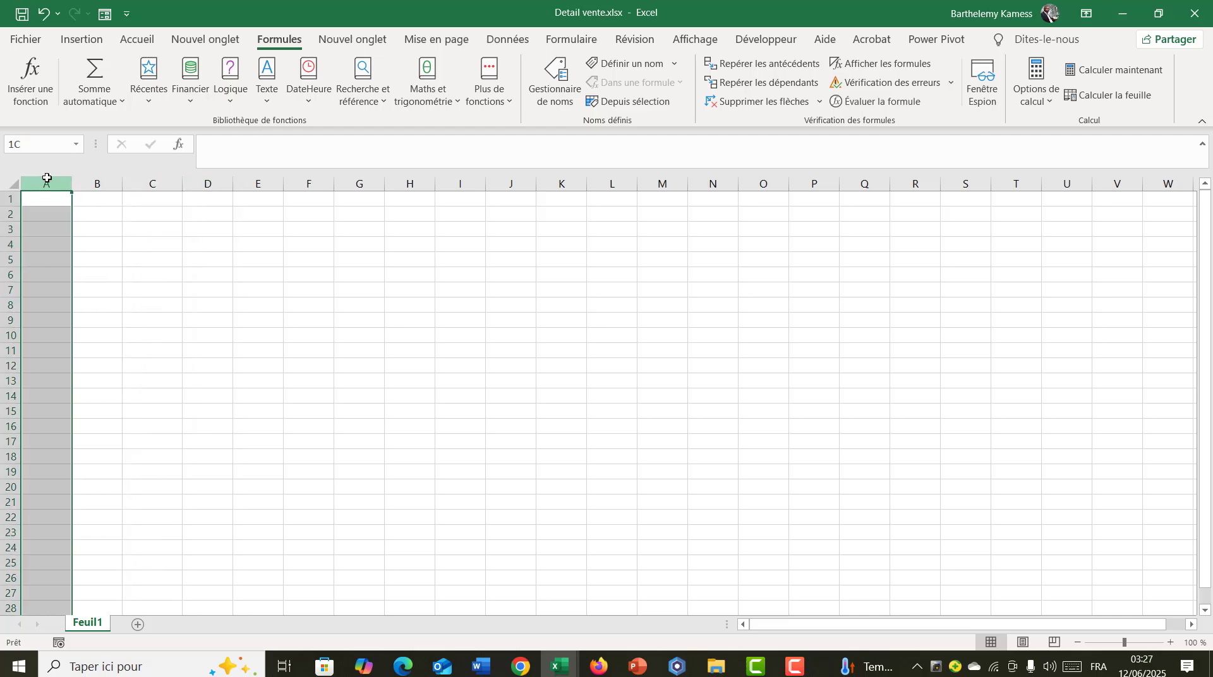
pyautogui.click(96, 182)
pyautogui.click(153, 182)
pyautogui.click(212, 182)
pyautogui.click(245, 183)
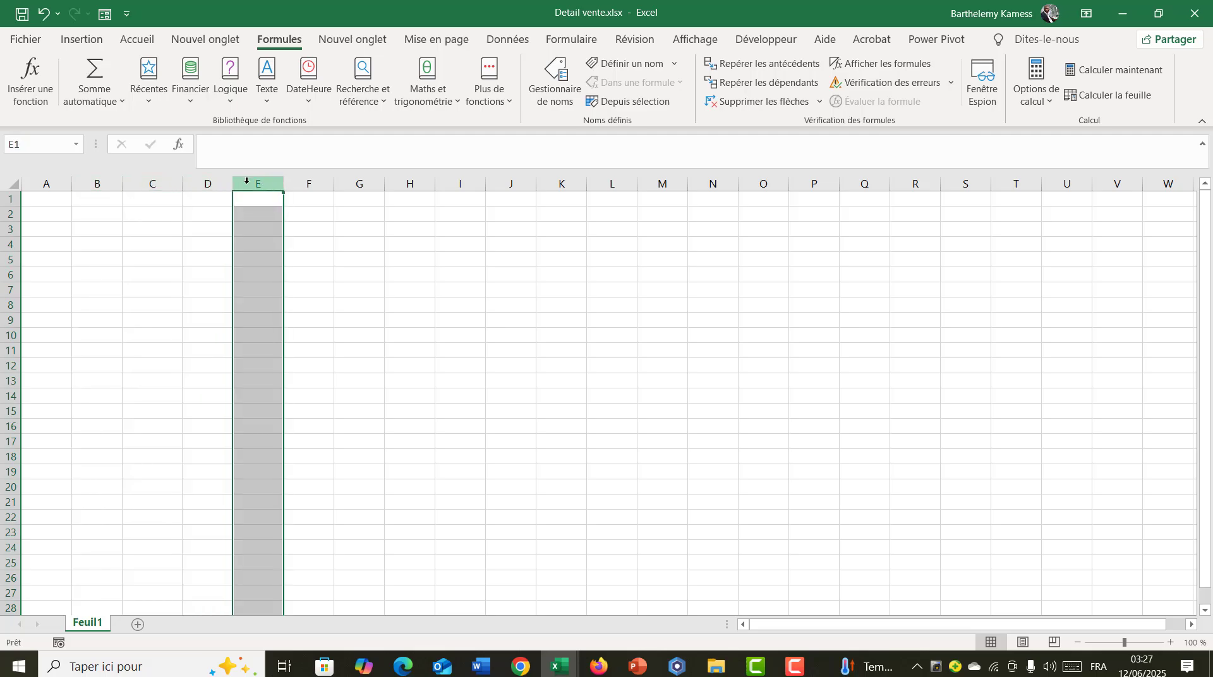
pyautogui.click(101, 183)
pyautogui.click(156, 183)
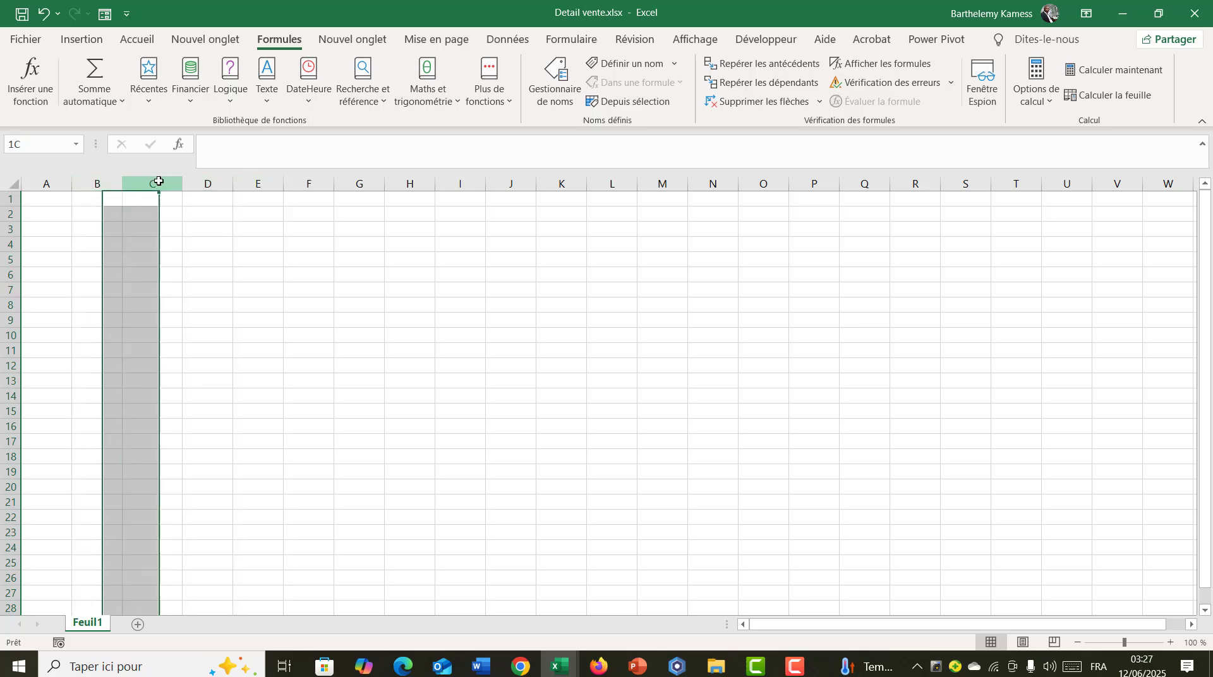
pyautogui.click(209, 184)
pyautogui.click(258, 184)
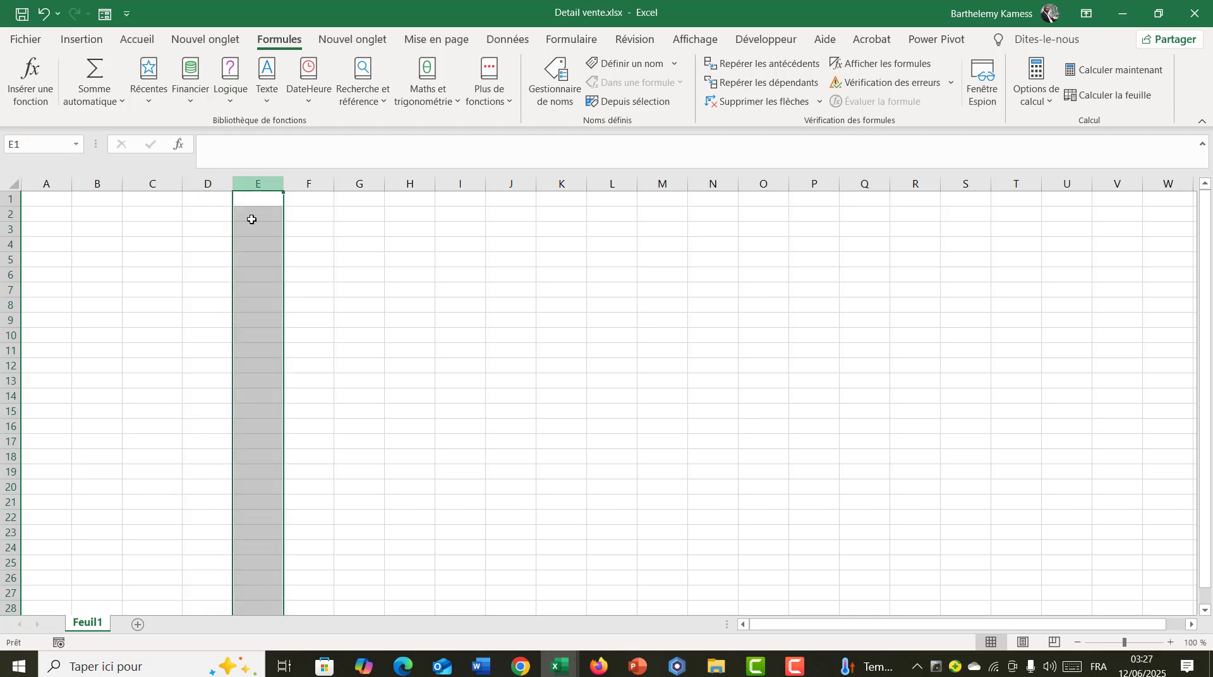
pyautogui.click(138, 364)
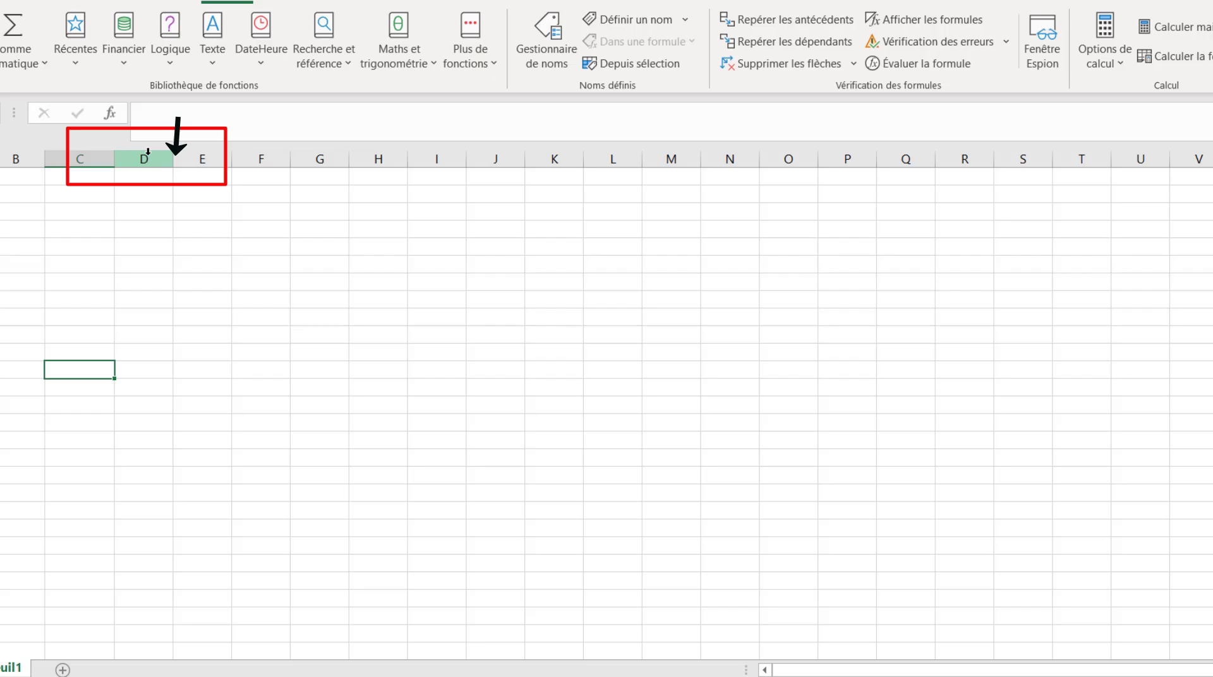
# Examine the columns further along the sheet by selecting them successively from D through G and on to I.
pyautogui.click(147, 155)
pyautogui.moveTo(148, 155); pyautogui.dragTo(262, 155)
pyautogui.click(324, 154)
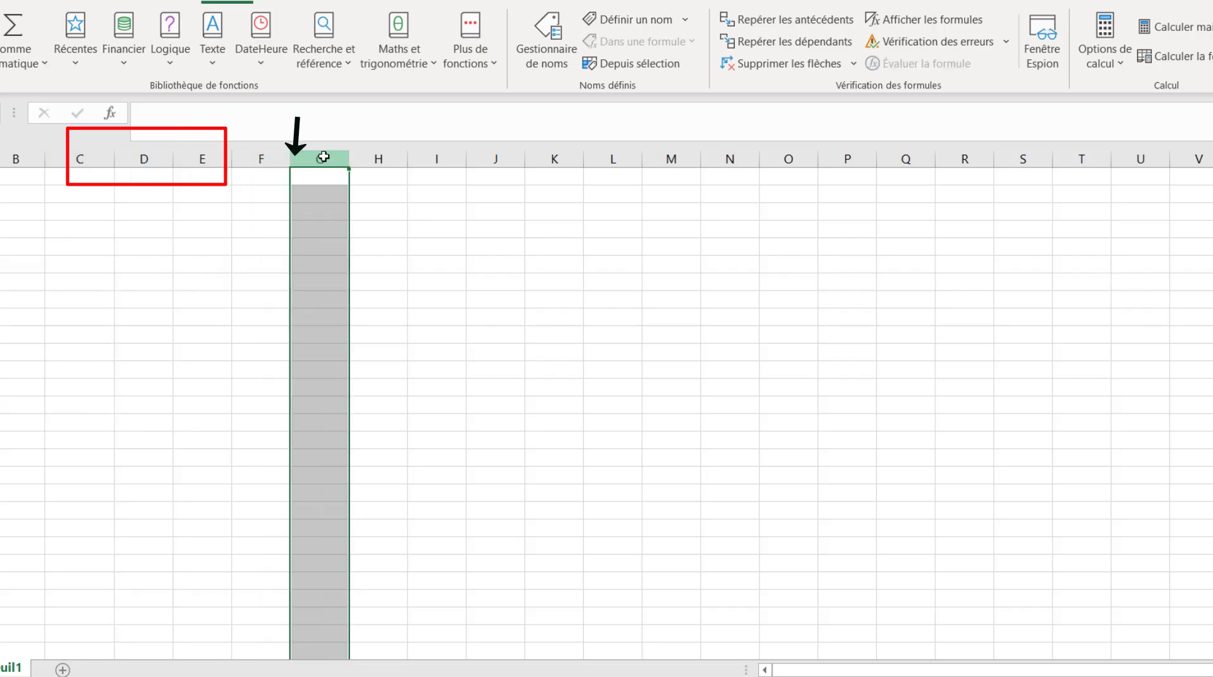
pyautogui.click(435, 160)
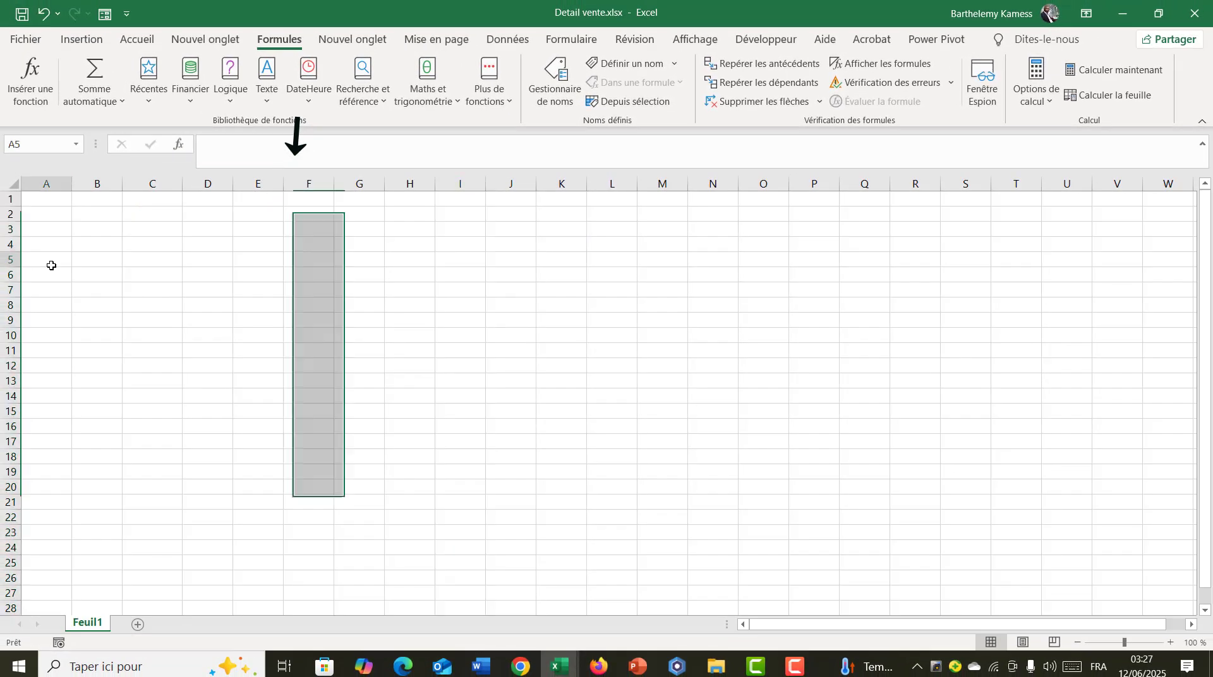
# Examine the numbered row headings against column C by selecting the rows from 1 down to 23.
pyautogui.click(47, 260)
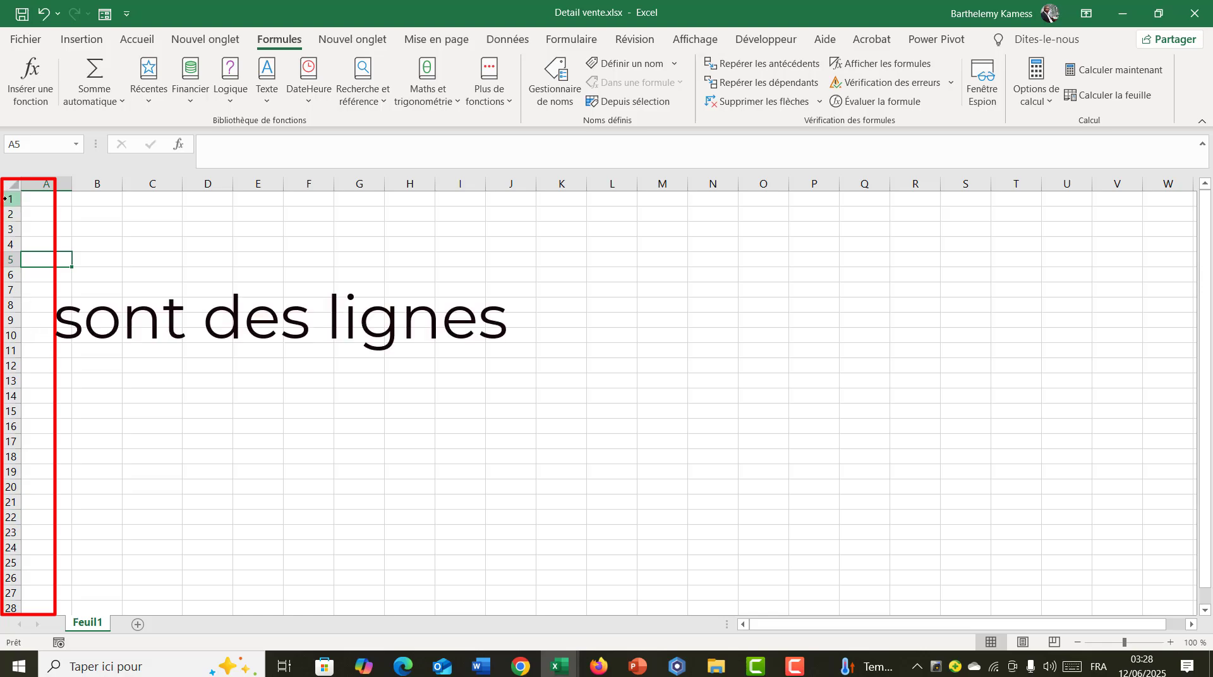
pyautogui.moveTo(6, 198); pyautogui.dragTo(6, 481)
pyautogui.click(82, 410)
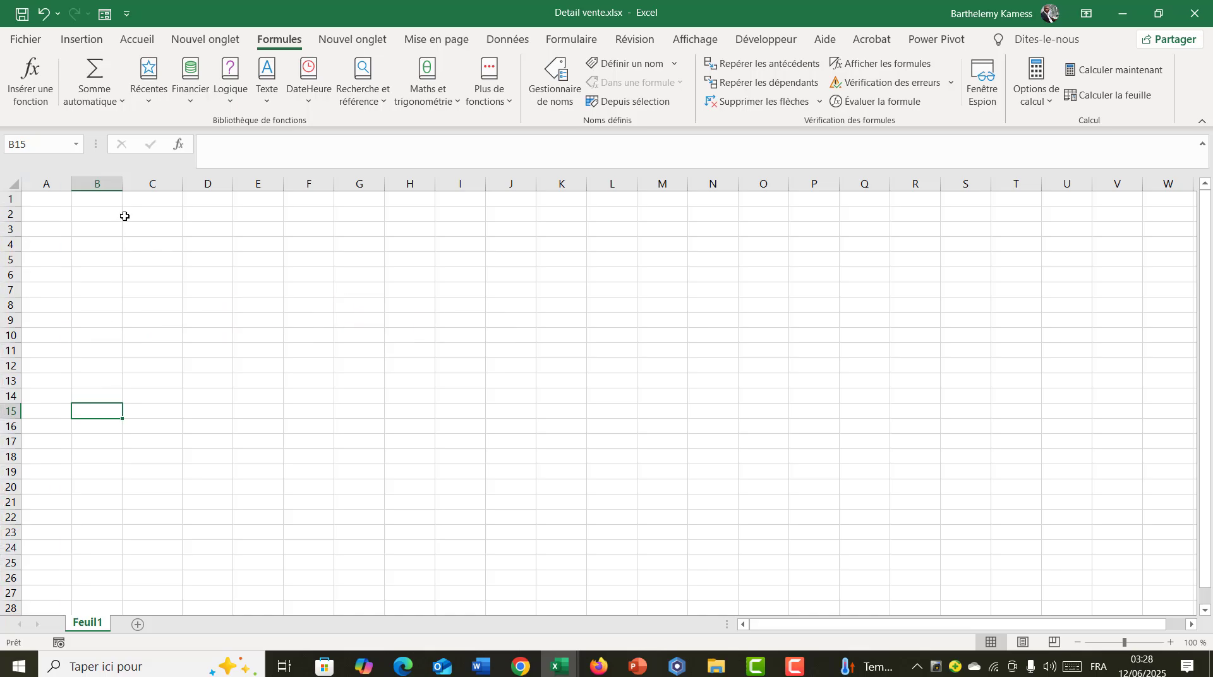
pyautogui.click(140, 184)
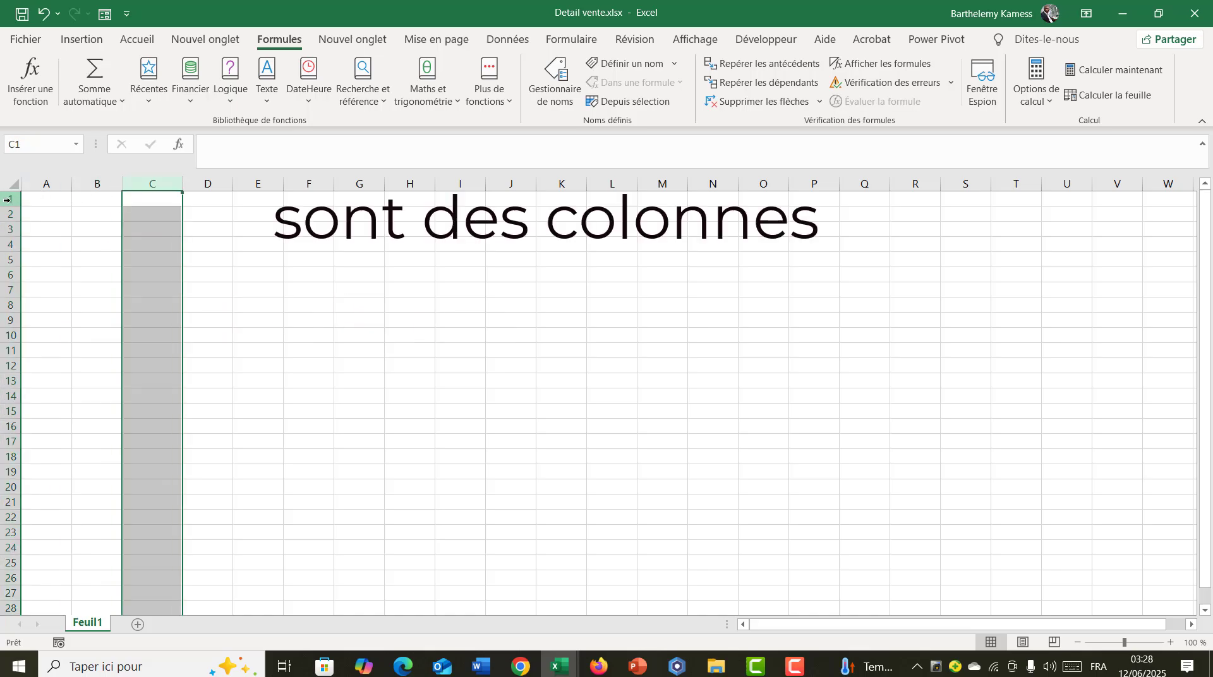
pyautogui.moveTo(4, 200); pyautogui.dragTo(6, 533)
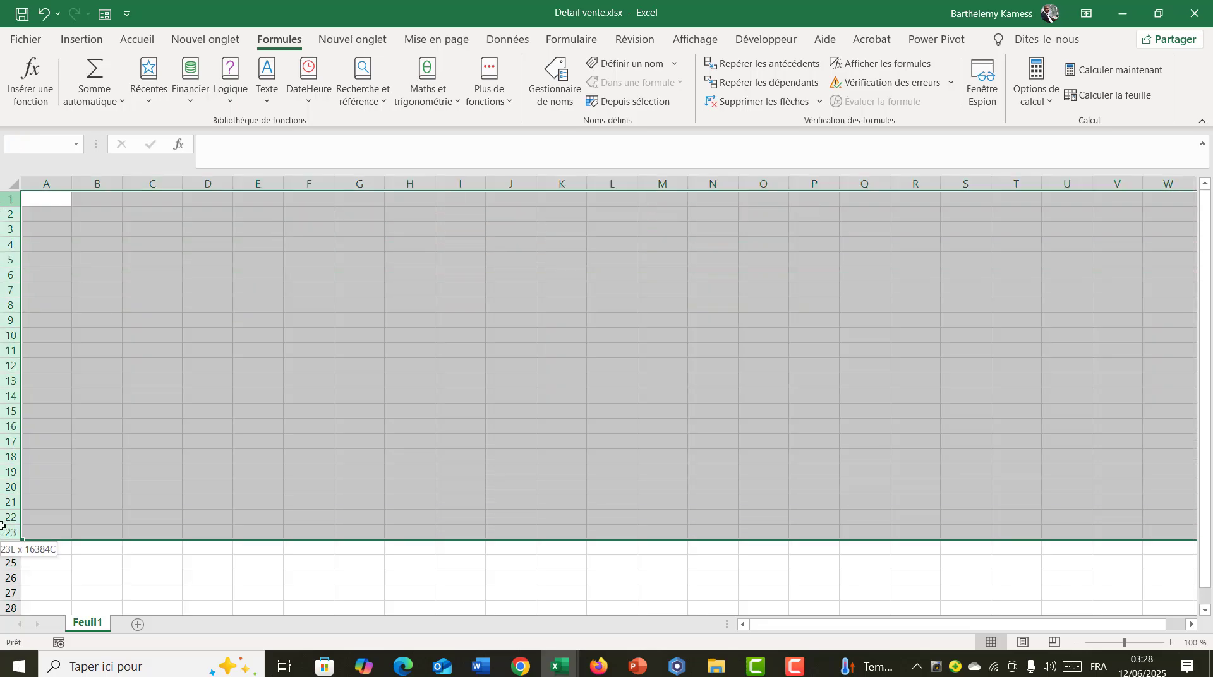
# Examine single rows of the sheet by selecting rows 4, 2, 9, 12 and 10 in turn.
pyautogui.click(56, 336)
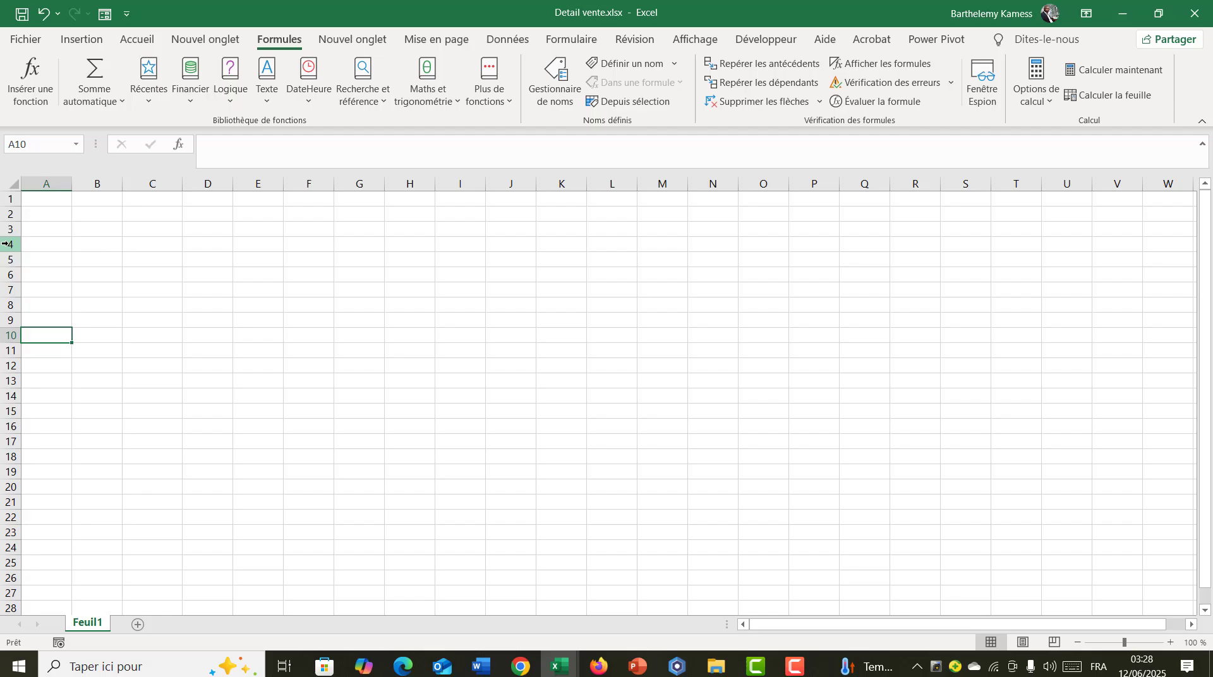
pyautogui.click(5, 244)
pyautogui.click(10, 214)
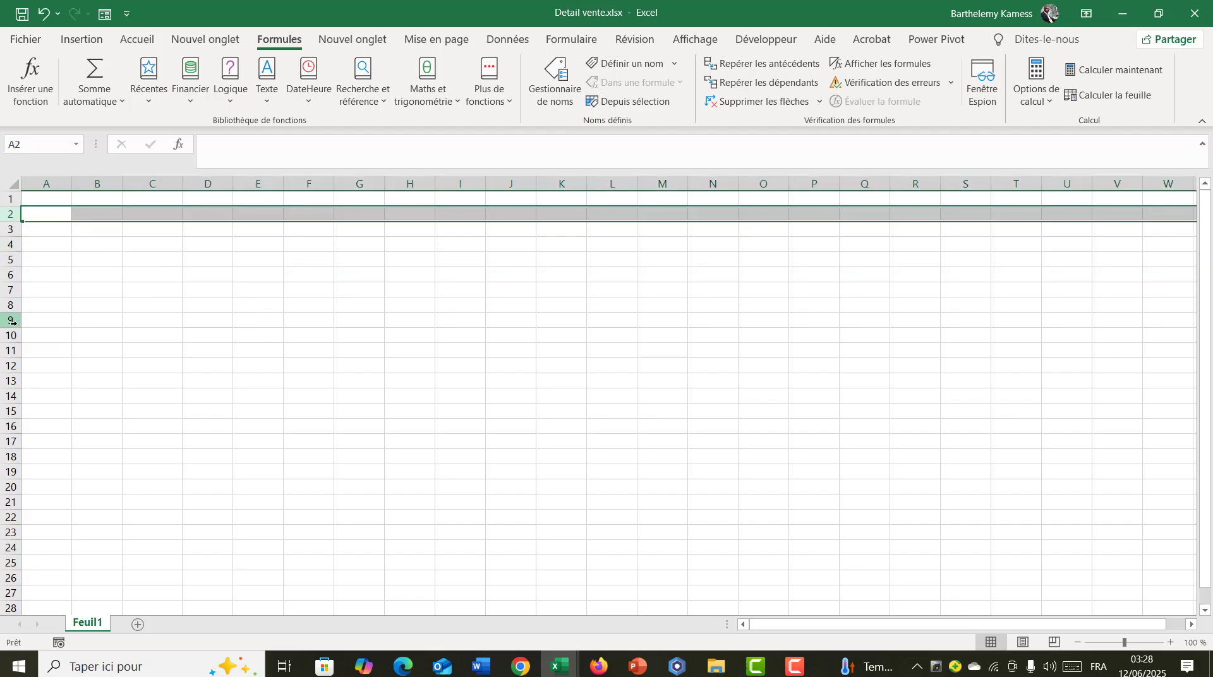
pyautogui.click(11, 321)
pyautogui.click(8, 364)
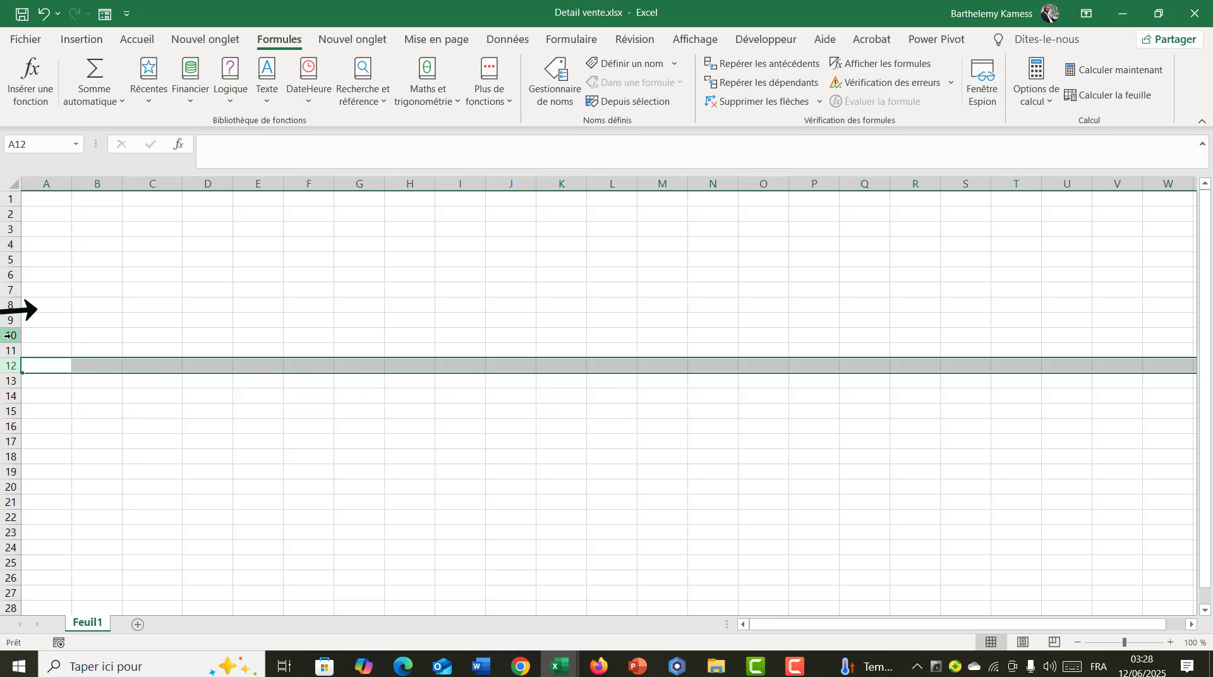
pyautogui.click(10, 336)
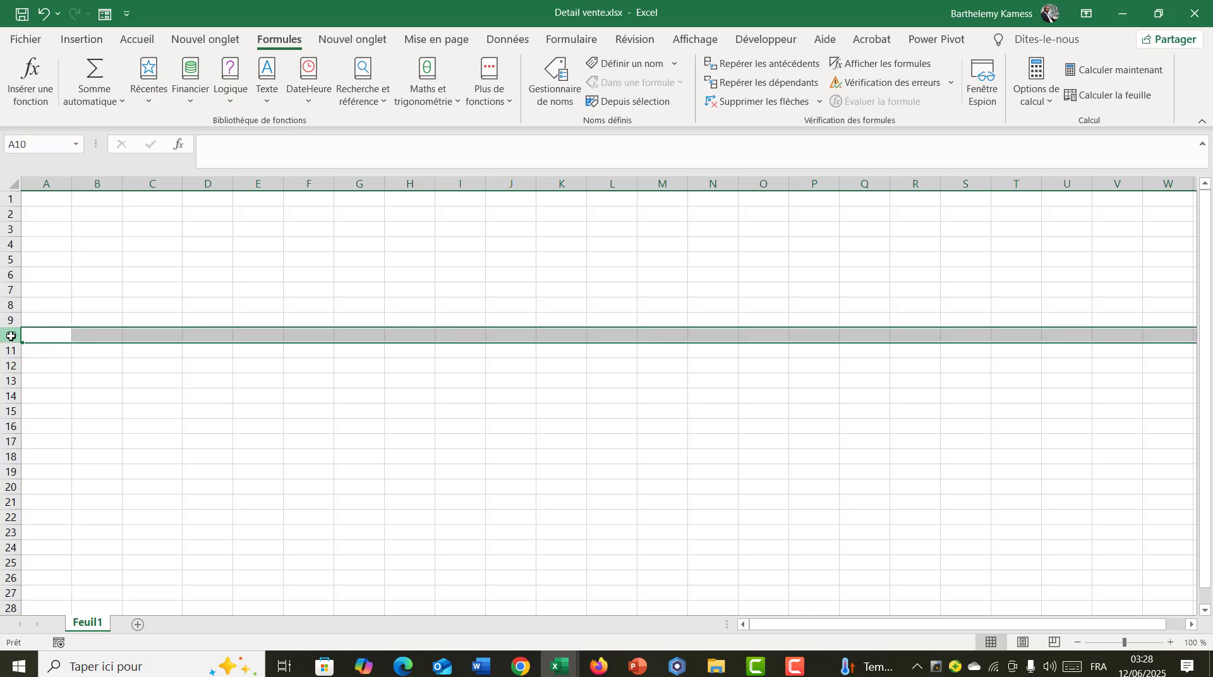
# Compare a column, a row and a cell by selecting column B, row 7 and cell B5 in turn.
pyautogui.click(93, 183)
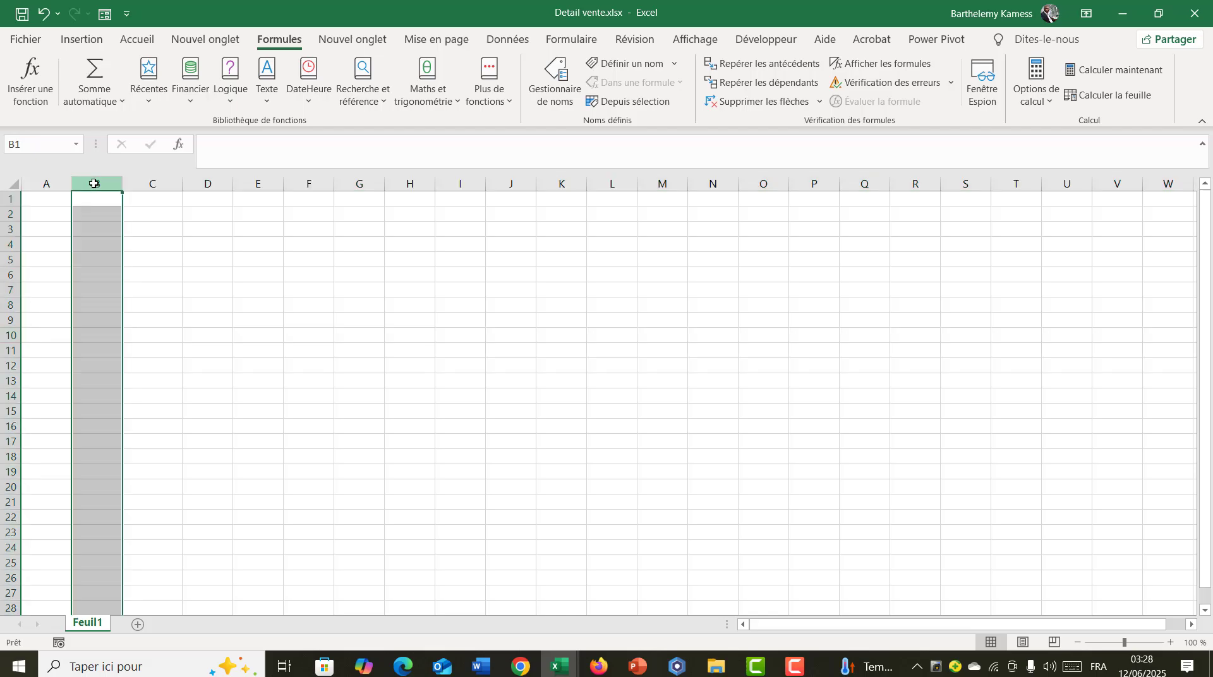
pyautogui.click(10, 289)
pyautogui.click(97, 260)
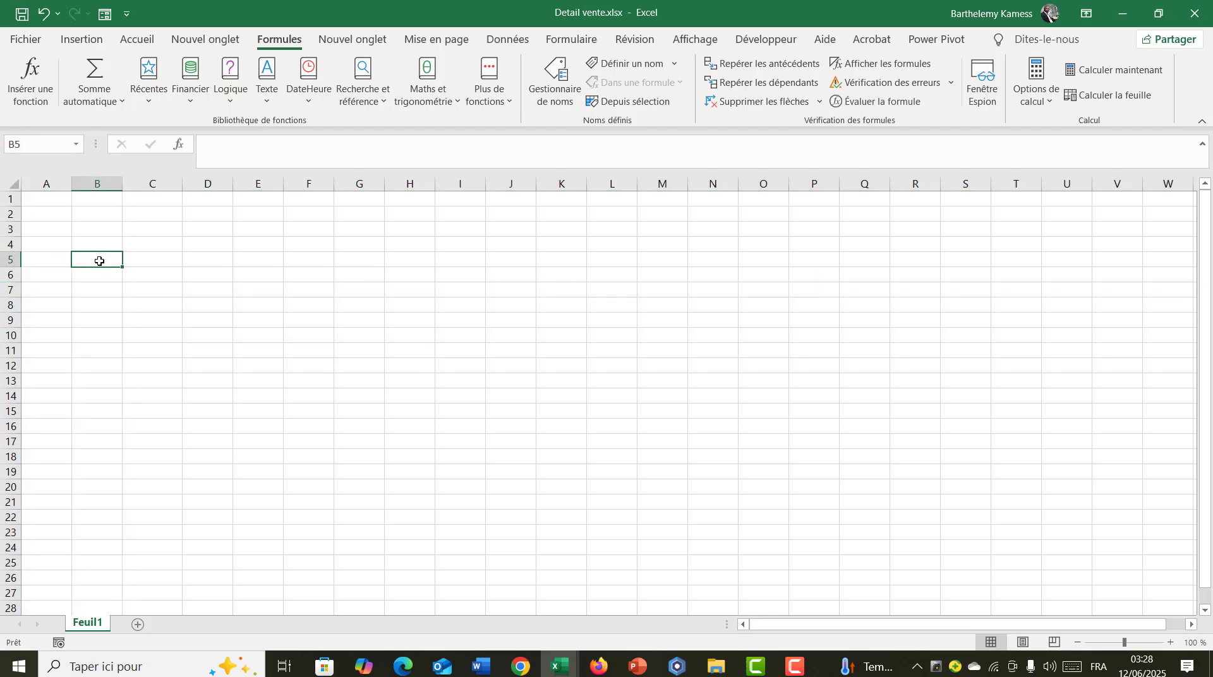
# Examine individual cells by selecting a scattering of them between columns C and K, along with one larger block of cells, ending on C5.
pyautogui.click(141, 244)
pyautogui.click(212, 256)
pyautogui.click(260, 287)
pyautogui.click(267, 271)
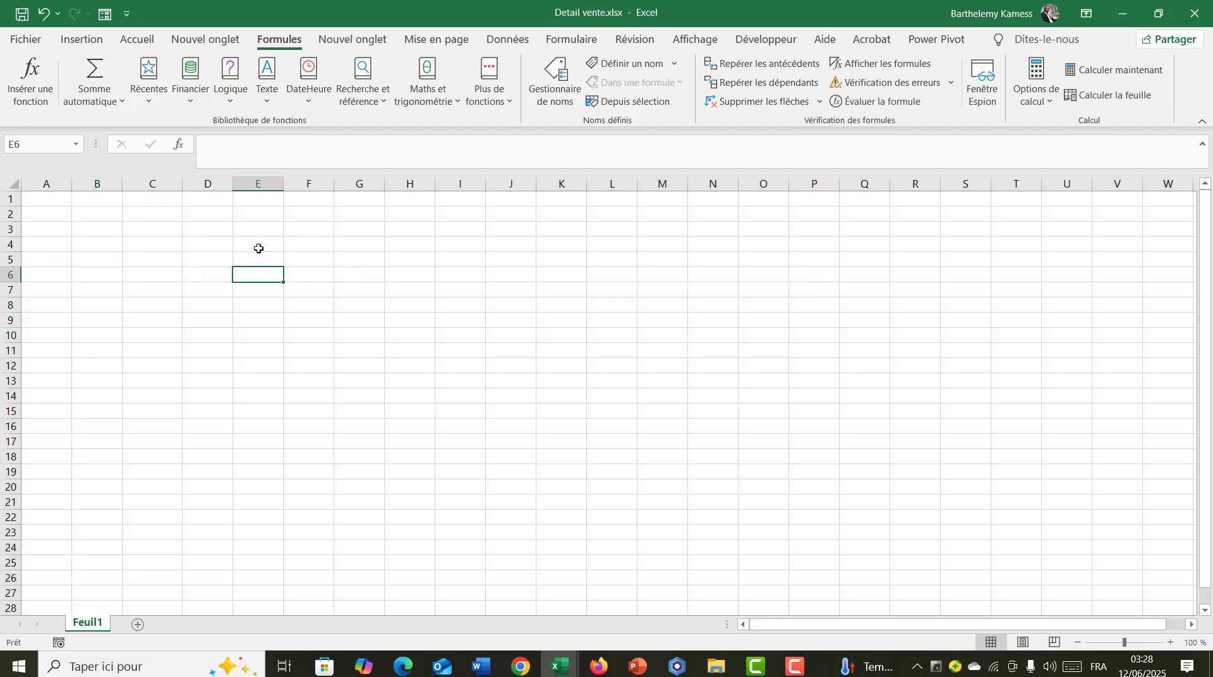
pyautogui.moveTo(113, 225); pyautogui.dragTo(451, 384)
pyautogui.click(216, 293)
pyautogui.click(152, 256)
pyautogui.click(213, 228)
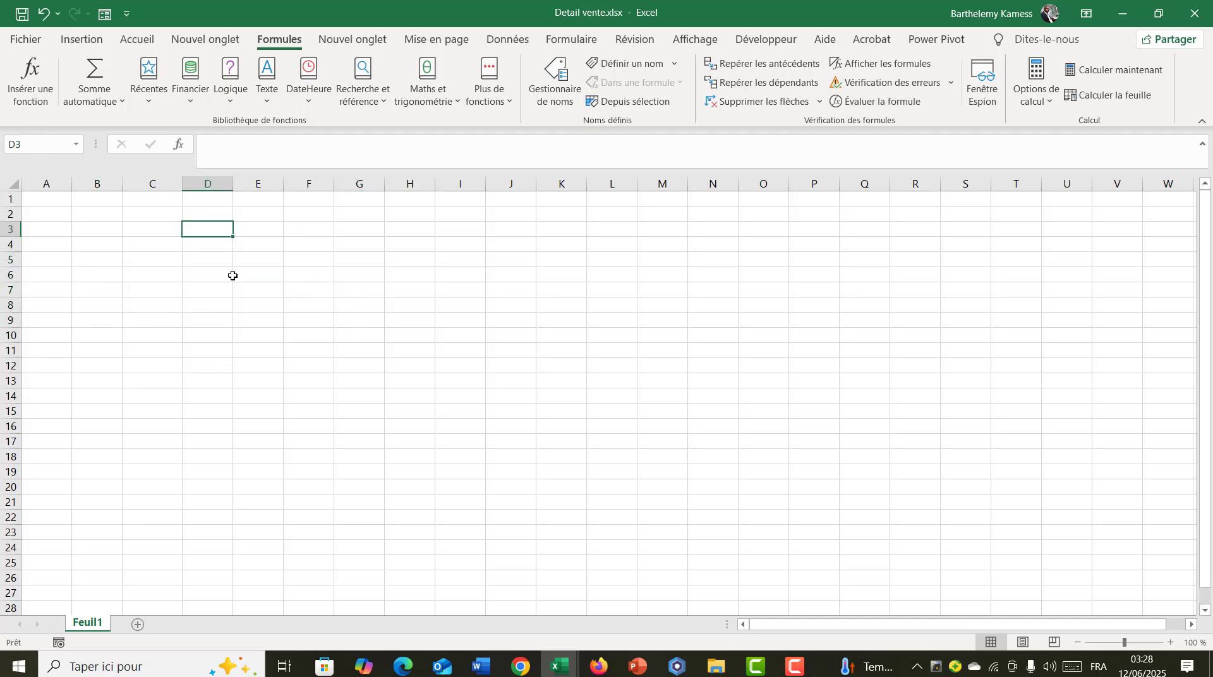
pyautogui.click(259, 288)
pyautogui.click(369, 273)
pyautogui.click(471, 354)
pyautogui.click(562, 305)
pyautogui.click(539, 382)
pyautogui.click(395, 379)
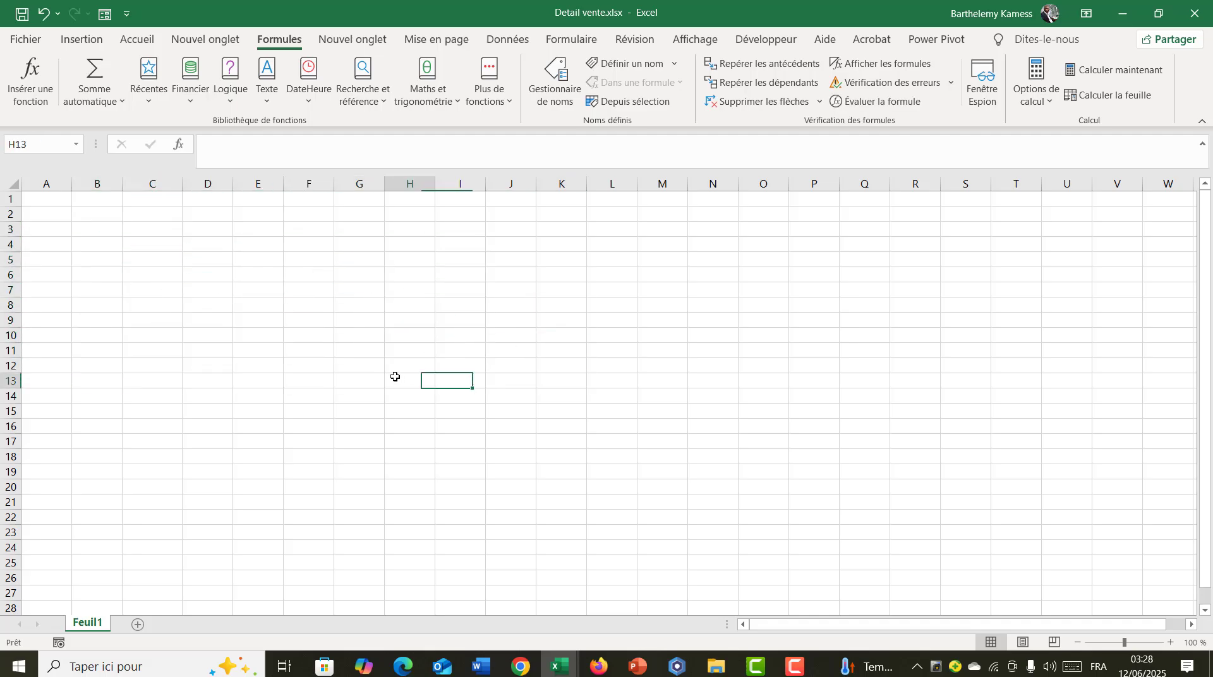
pyautogui.click(259, 320)
pyautogui.click(155, 336)
pyautogui.click(169, 413)
pyautogui.click(160, 382)
pyautogui.click(142, 290)
pyautogui.click(214, 245)
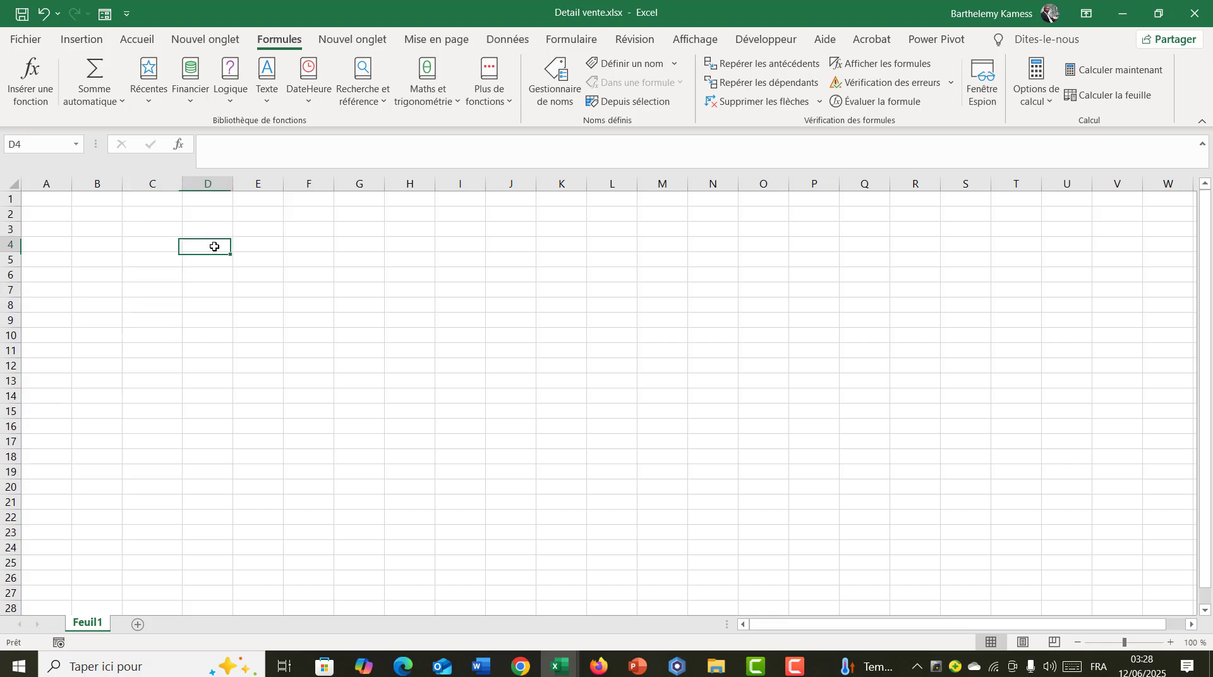
pyautogui.click(262, 263)
pyautogui.click(377, 262)
pyautogui.click(402, 276)
pyautogui.click(309, 353)
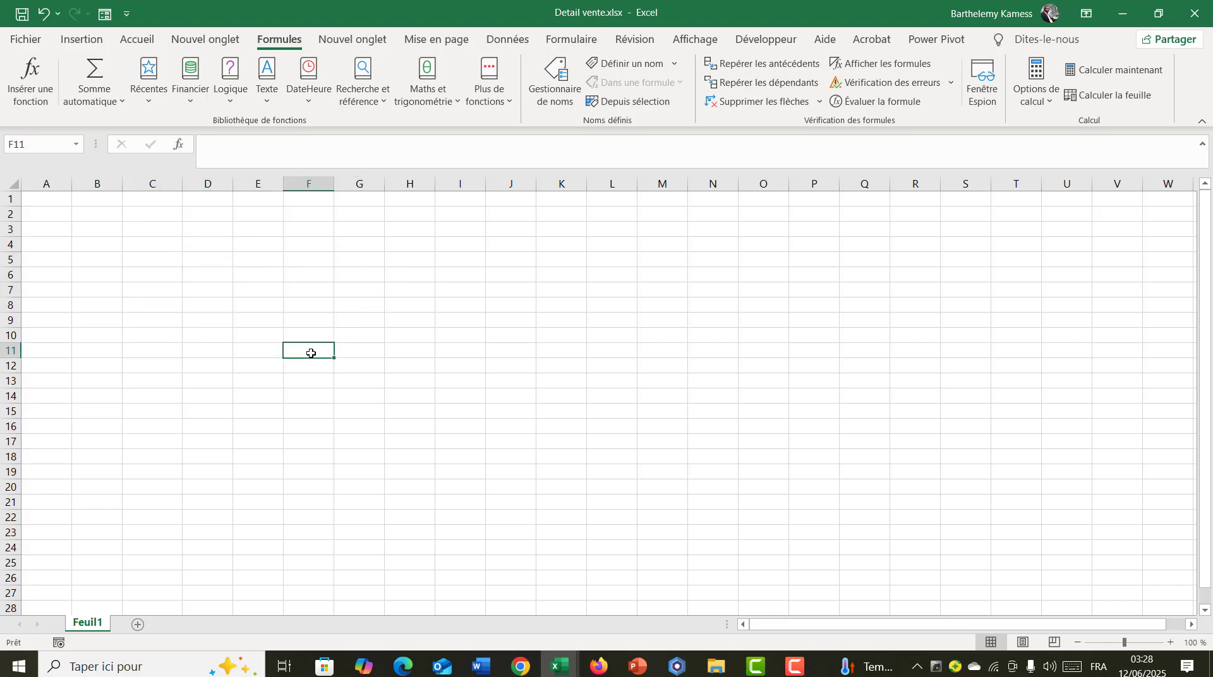
pyautogui.click(266, 360)
pyautogui.click(132, 339)
pyautogui.click(134, 258)
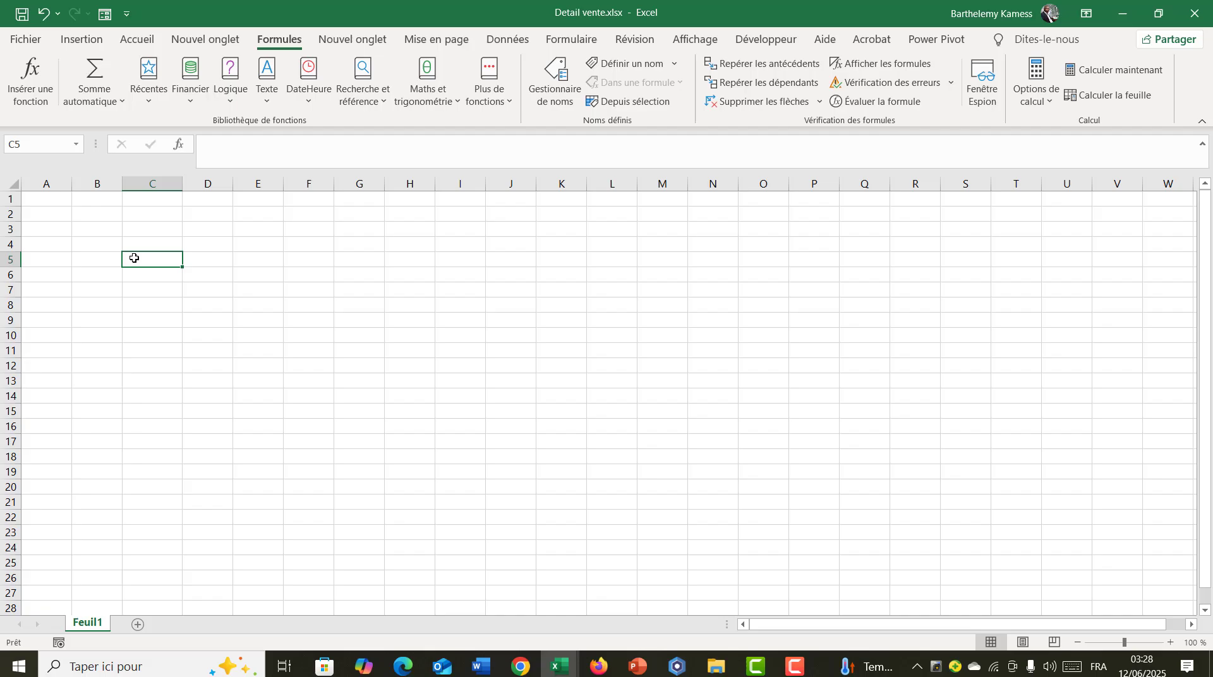
# Examine where cell B5 lies by selecting it and highlighting column B and row 5 together.
pyautogui.click(104, 256)
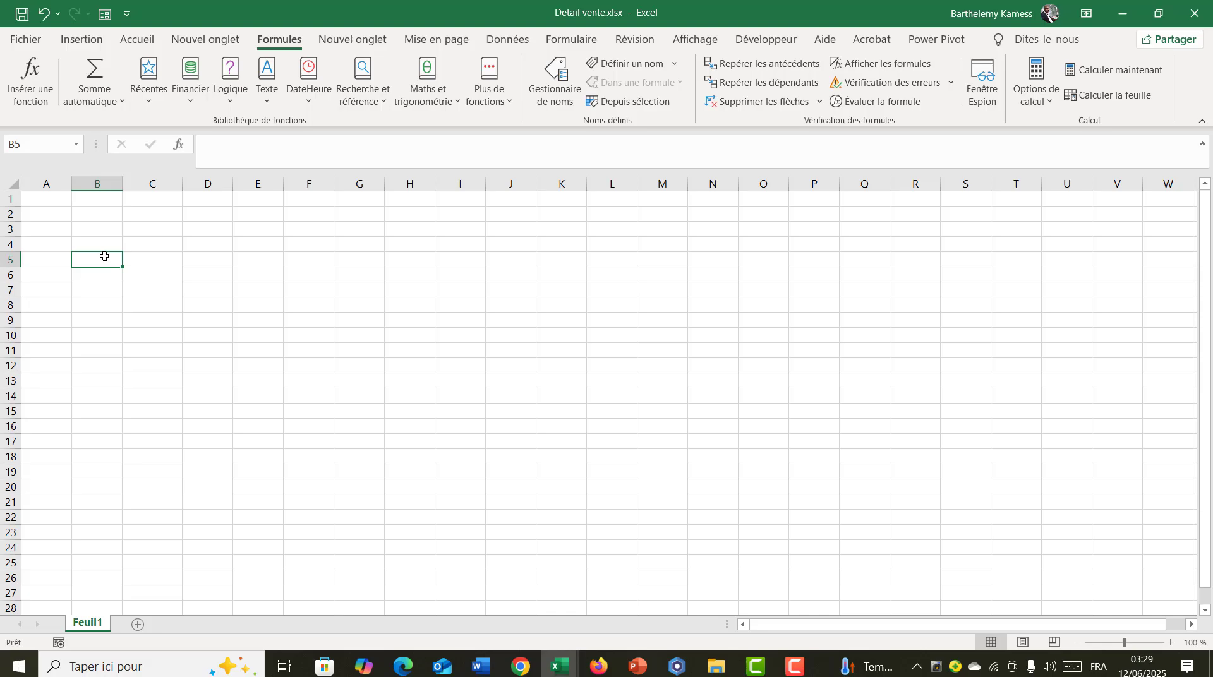
pyautogui.click(100, 182)
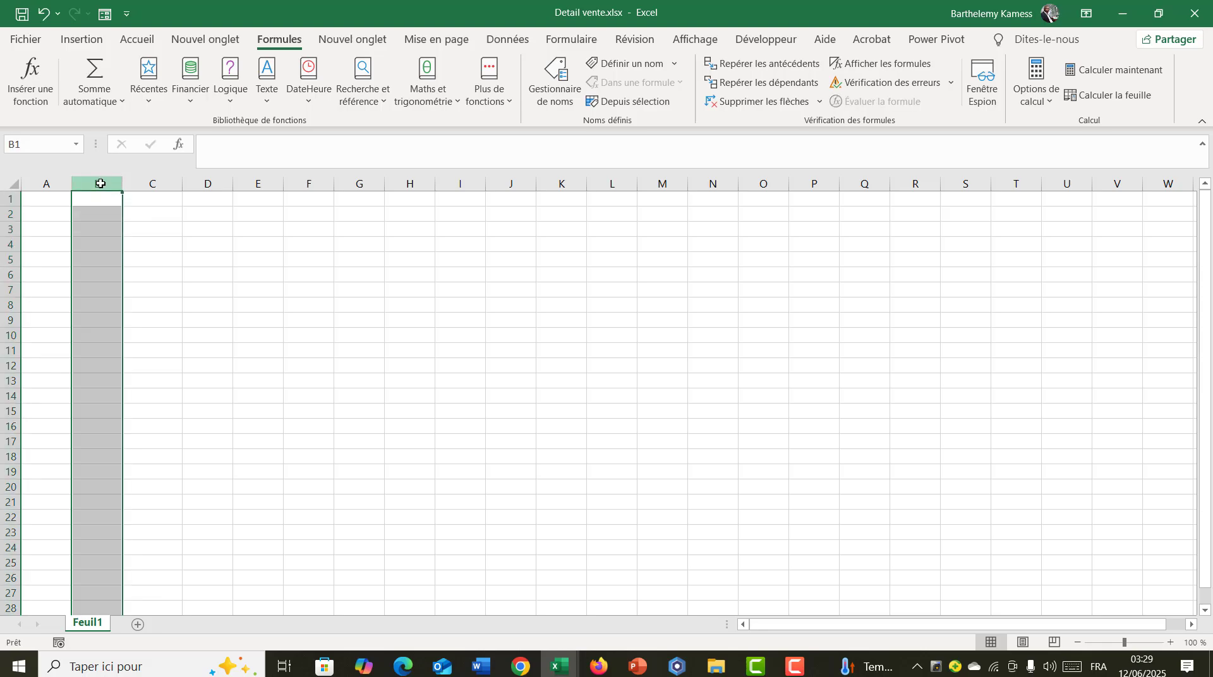
pyautogui.keyDown('ctrl'); pyautogui.click(10, 259); pyautogui.keyUp('ctrl')
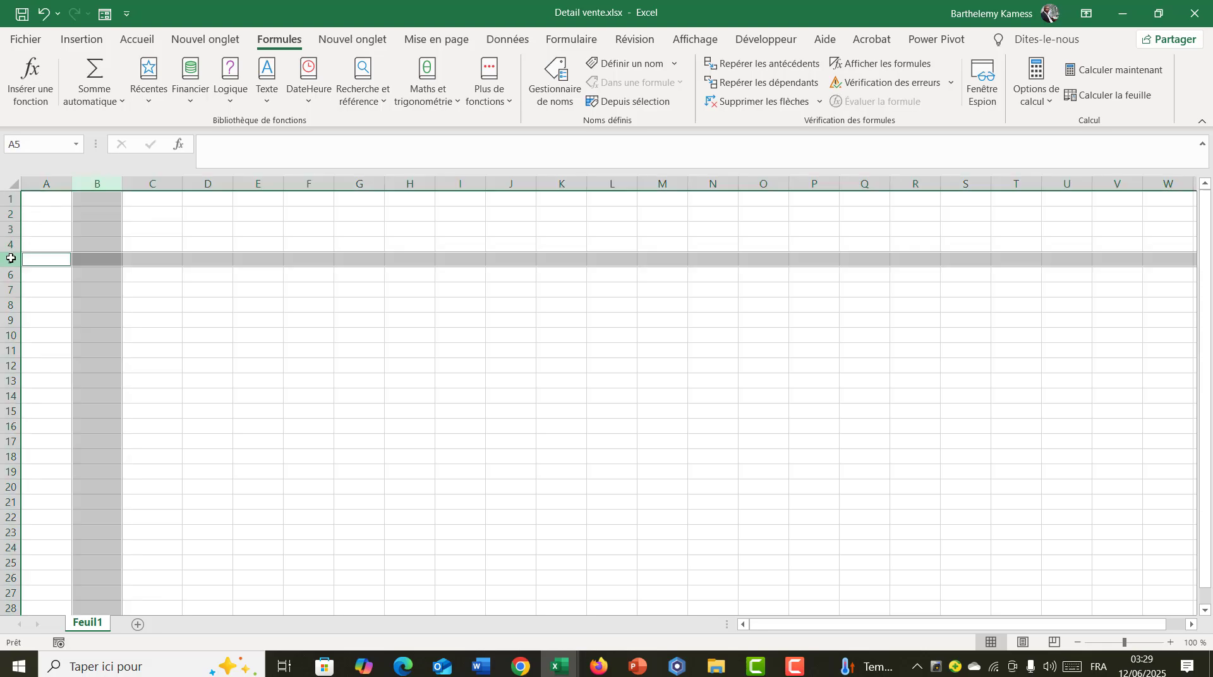
# Fill cell B5 with yellow.
pyautogui.click(95, 256)
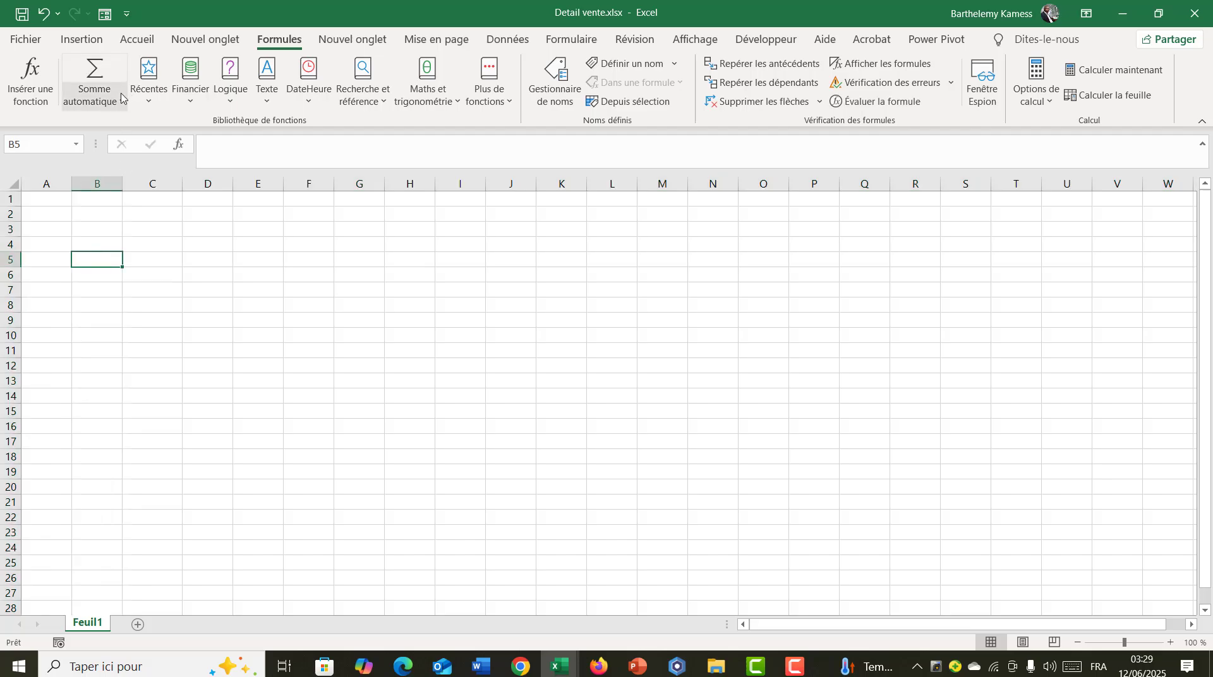
pyautogui.click(128, 45)
pyautogui.click(200, 95)
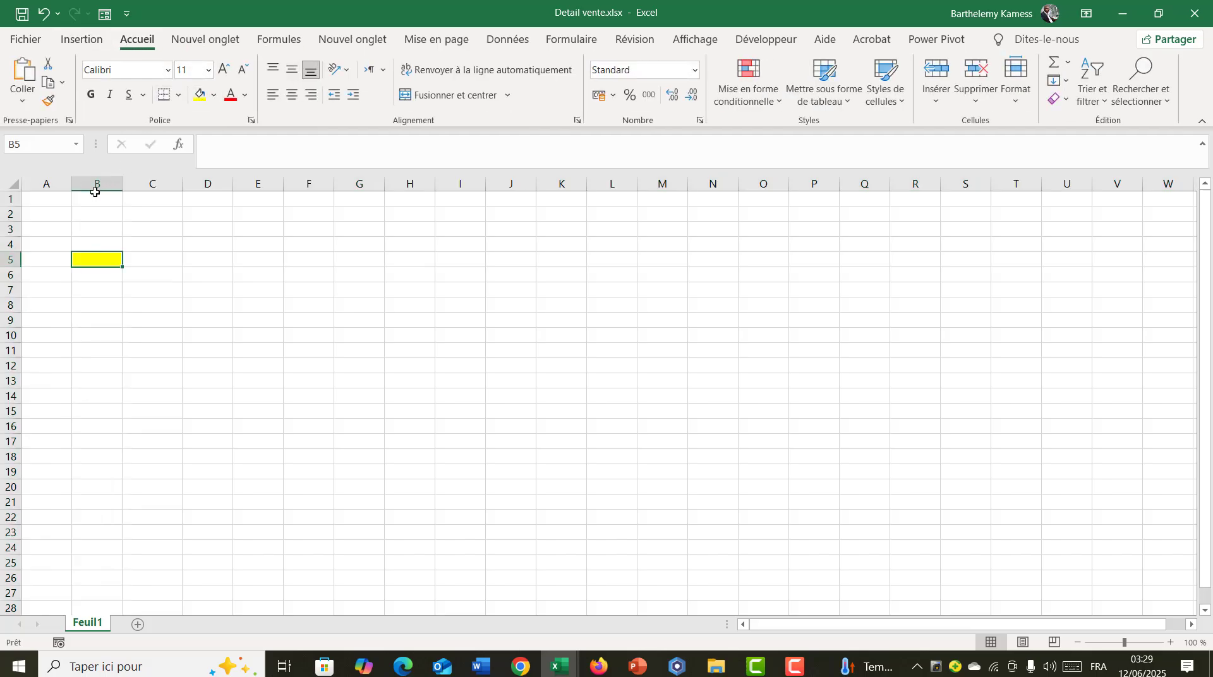
# Examine how the yellow cell's reference is formed by selecting column B, row 5 and cell B5 repeatedly.
pyautogui.click(95, 182)
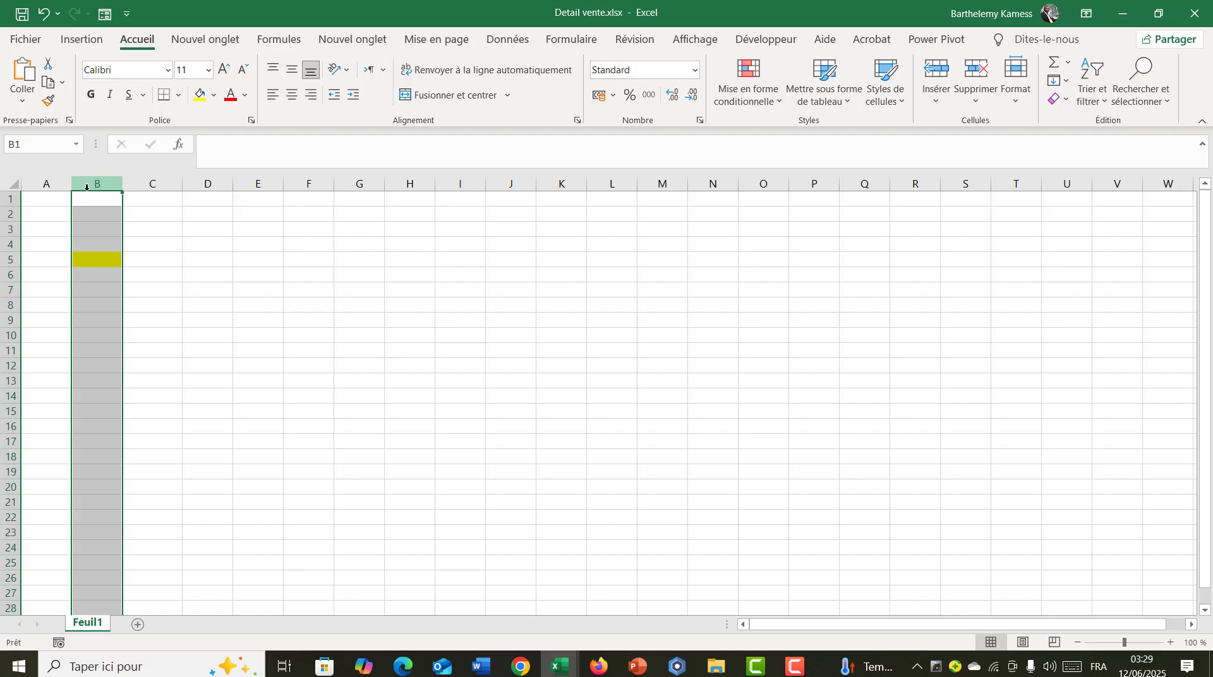
pyautogui.click(3, 260)
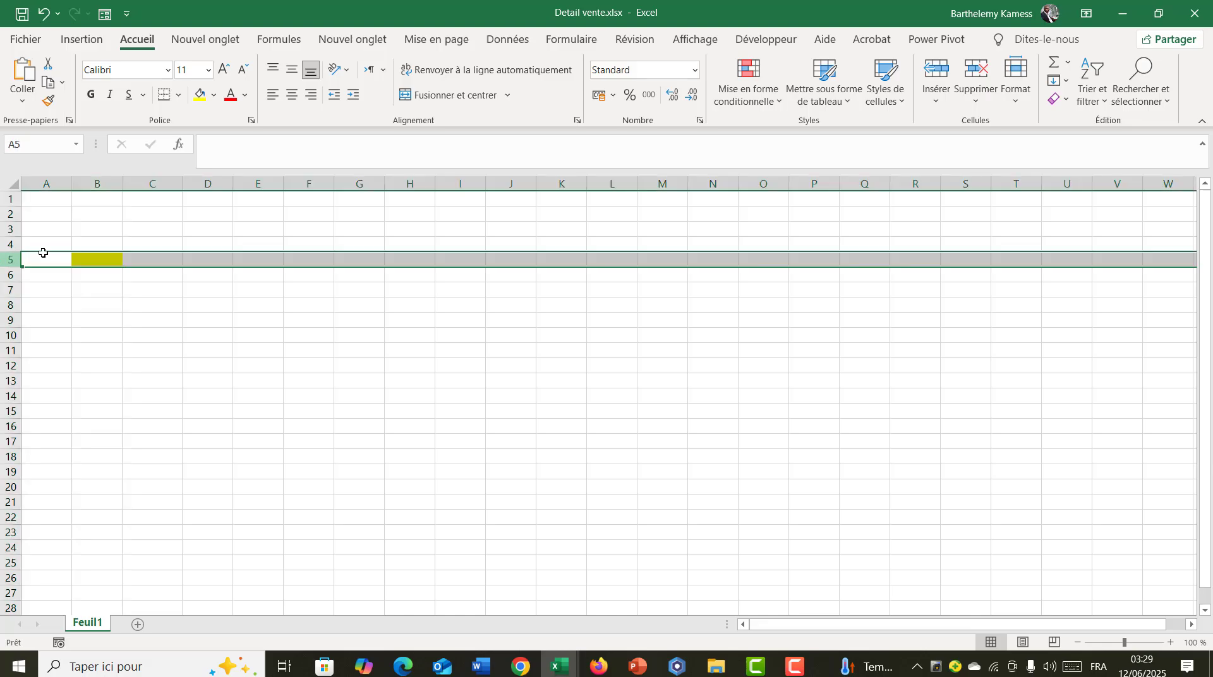
pyautogui.click(99, 183)
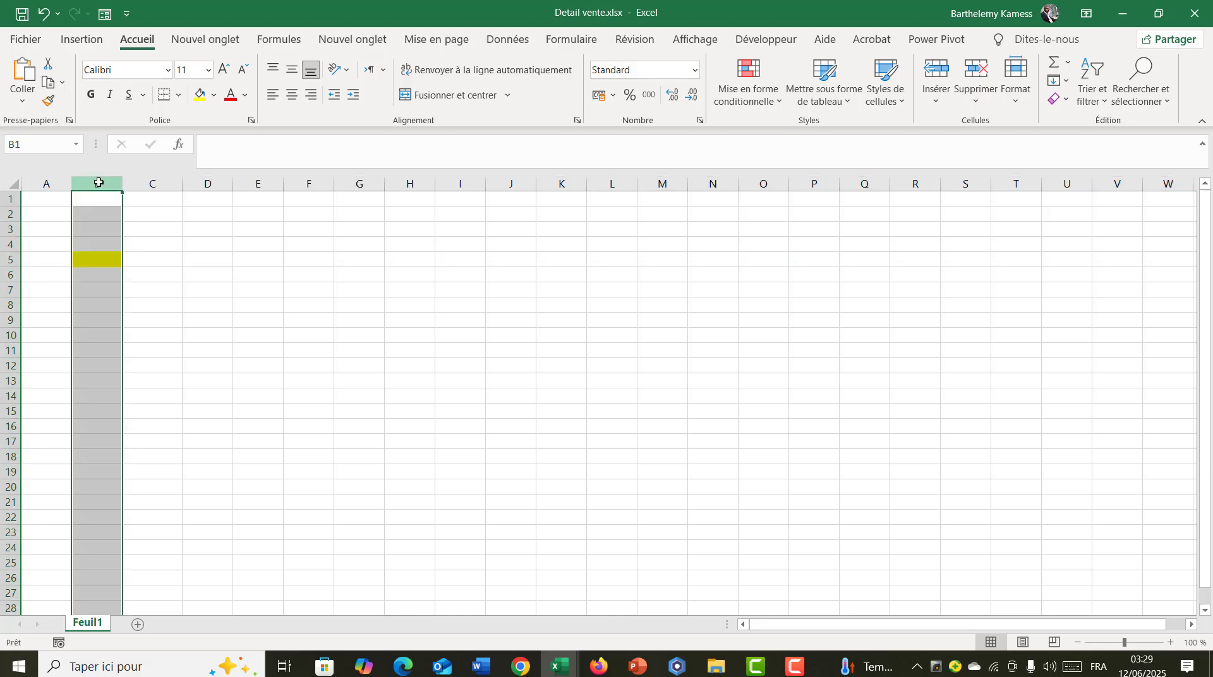
pyautogui.click(11, 259)
pyautogui.click(99, 259)
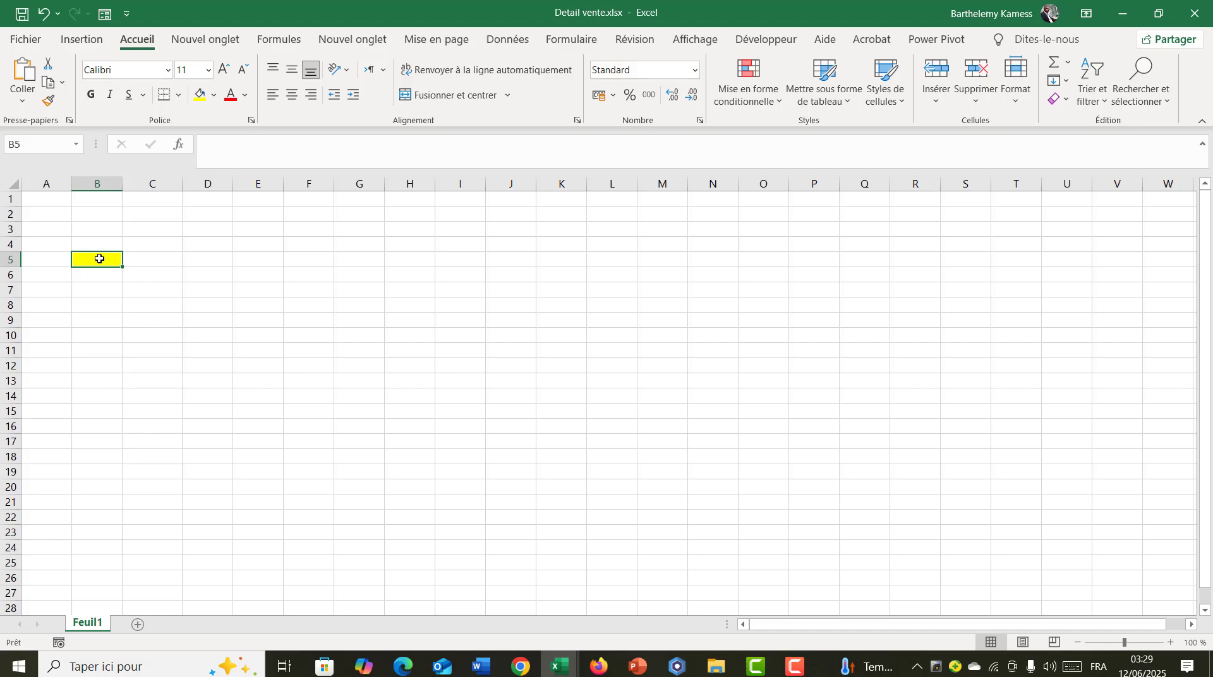
pyautogui.click(101, 176)
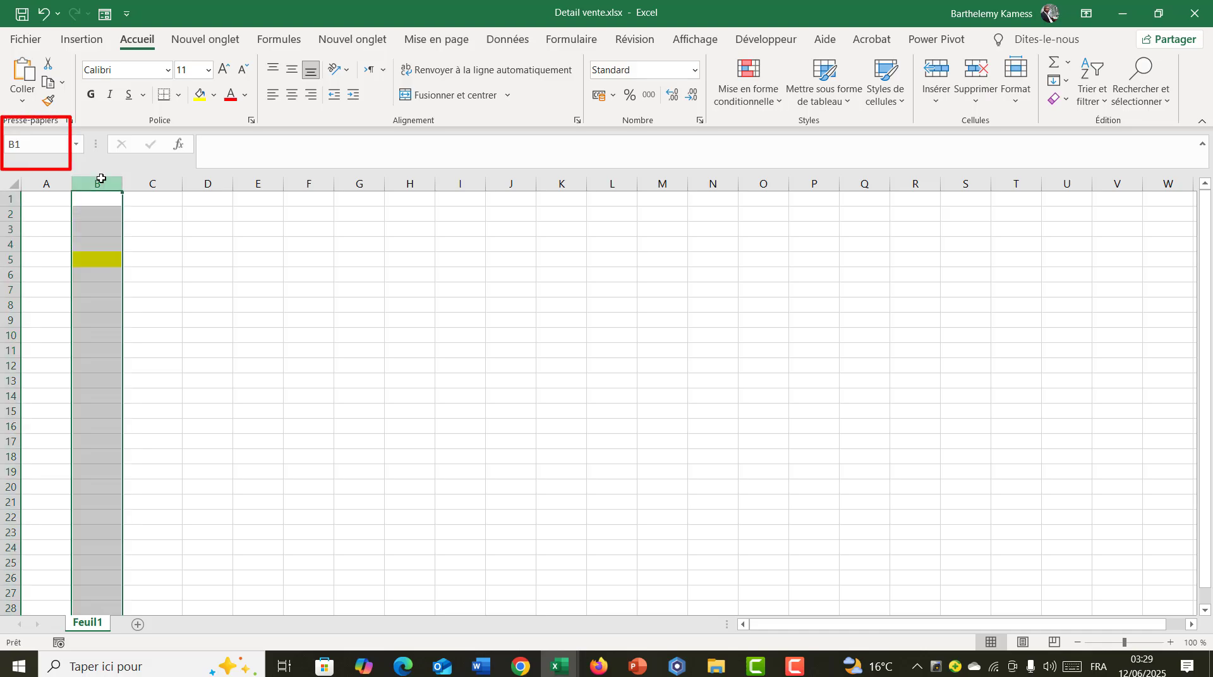
pyautogui.click(8, 260)
pyautogui.click(91, 183)
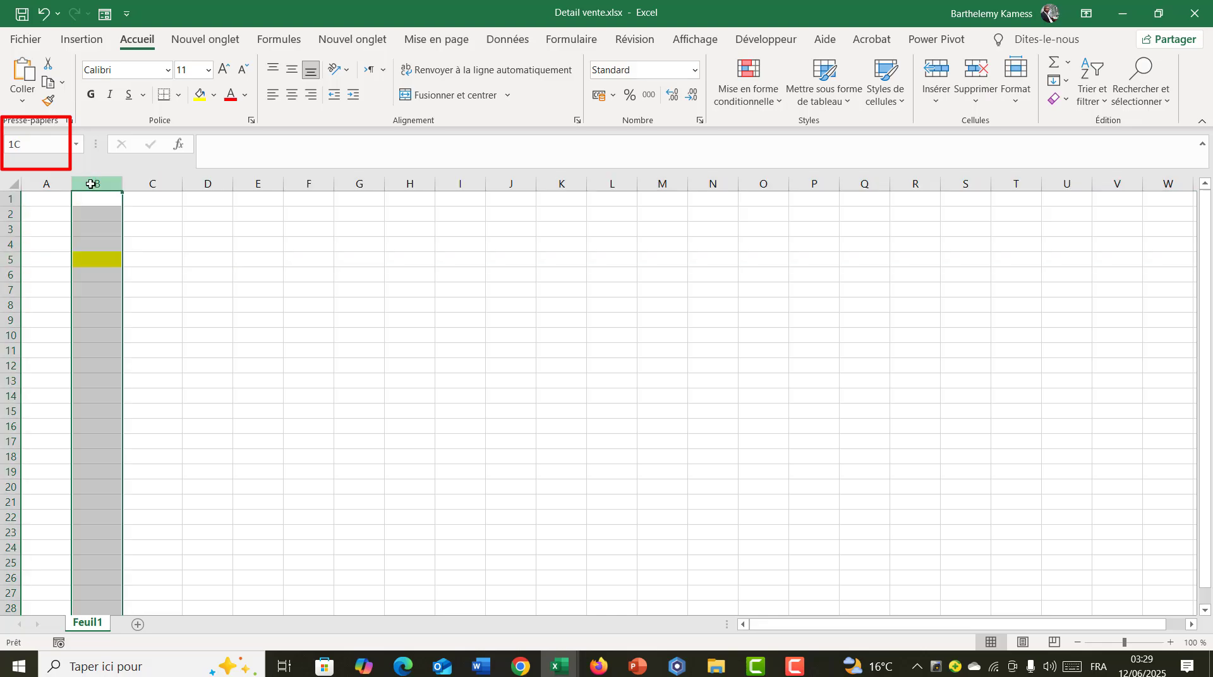
pyautogui.click(95, 259)
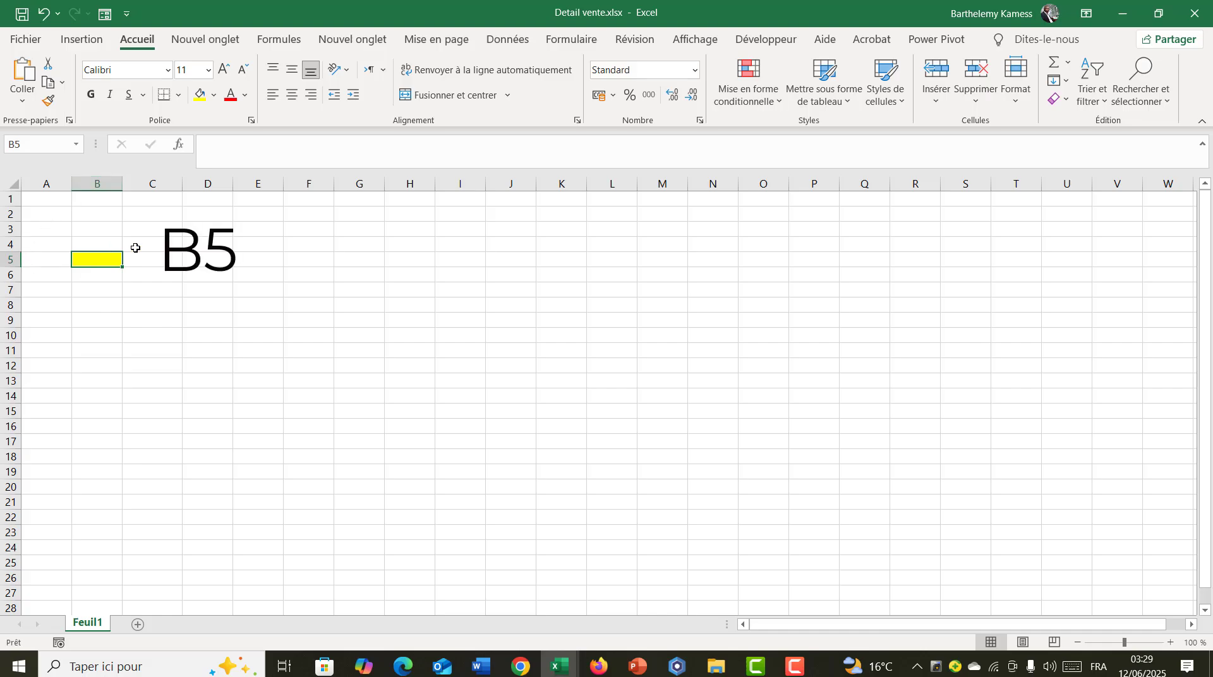
# Examine other cell references by selecting D2, D4, B3 and B5, and moving along row 2 from A2 to D2.
pyautogui.click(208, 214)
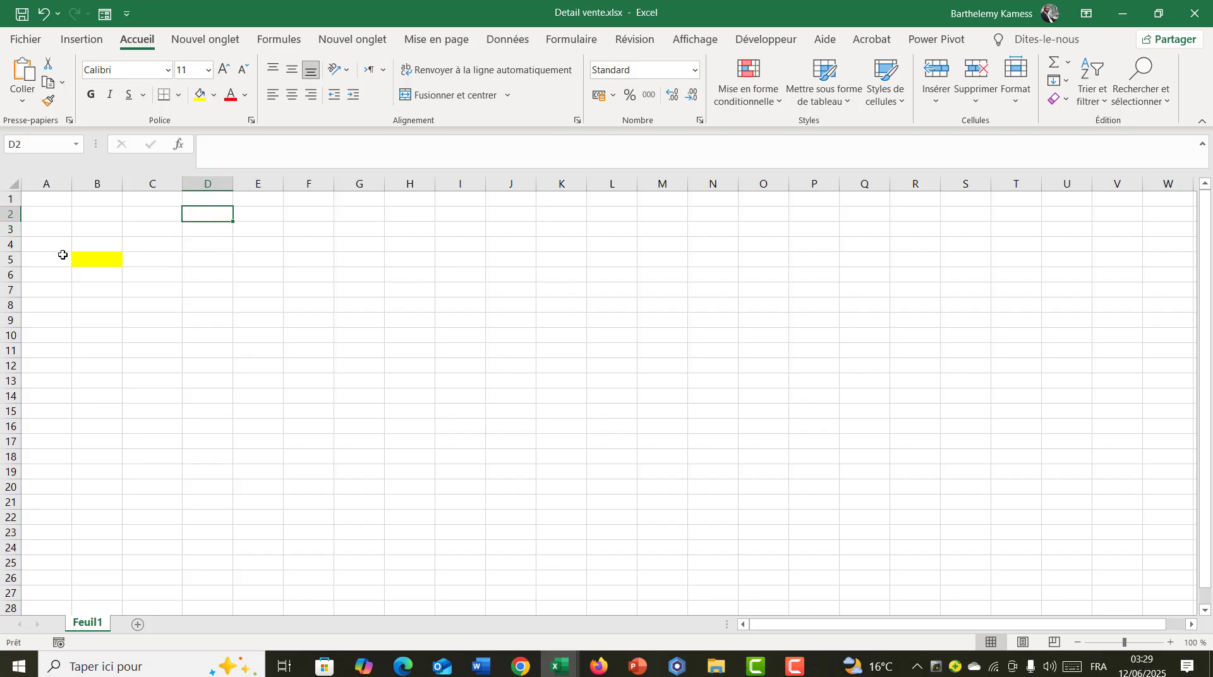
pyautogui.click(206, 247)
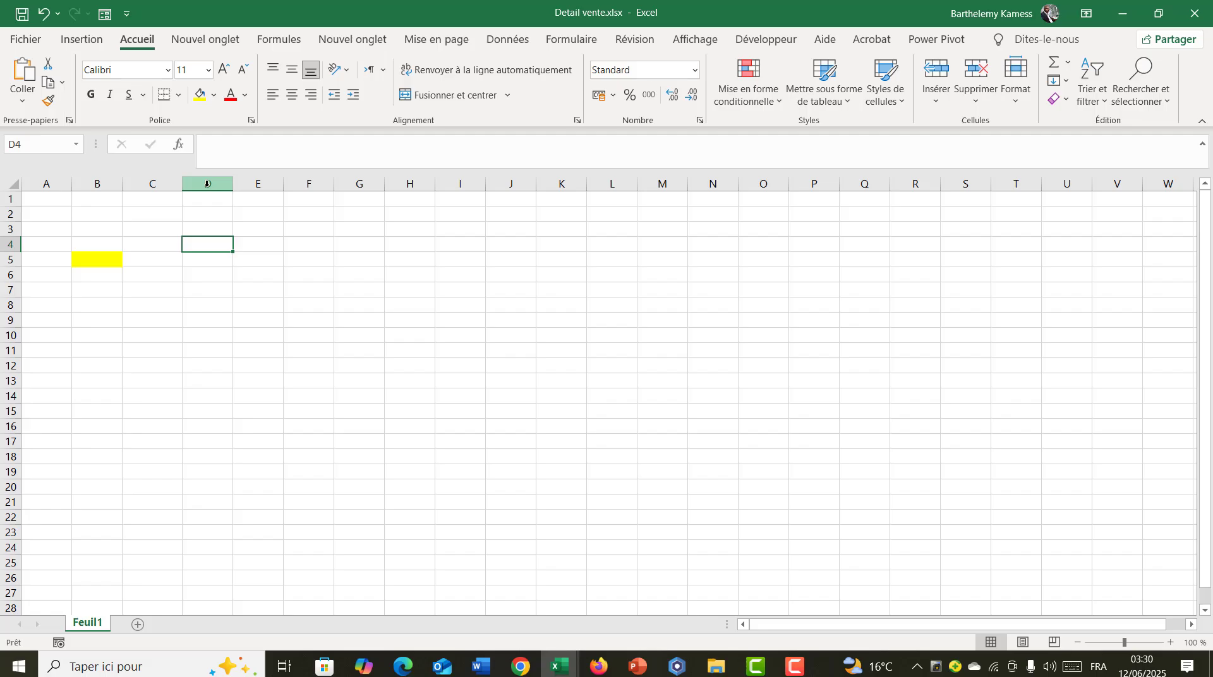
pyautogui.click(99, 230)
pyautogui.click(99, 259)
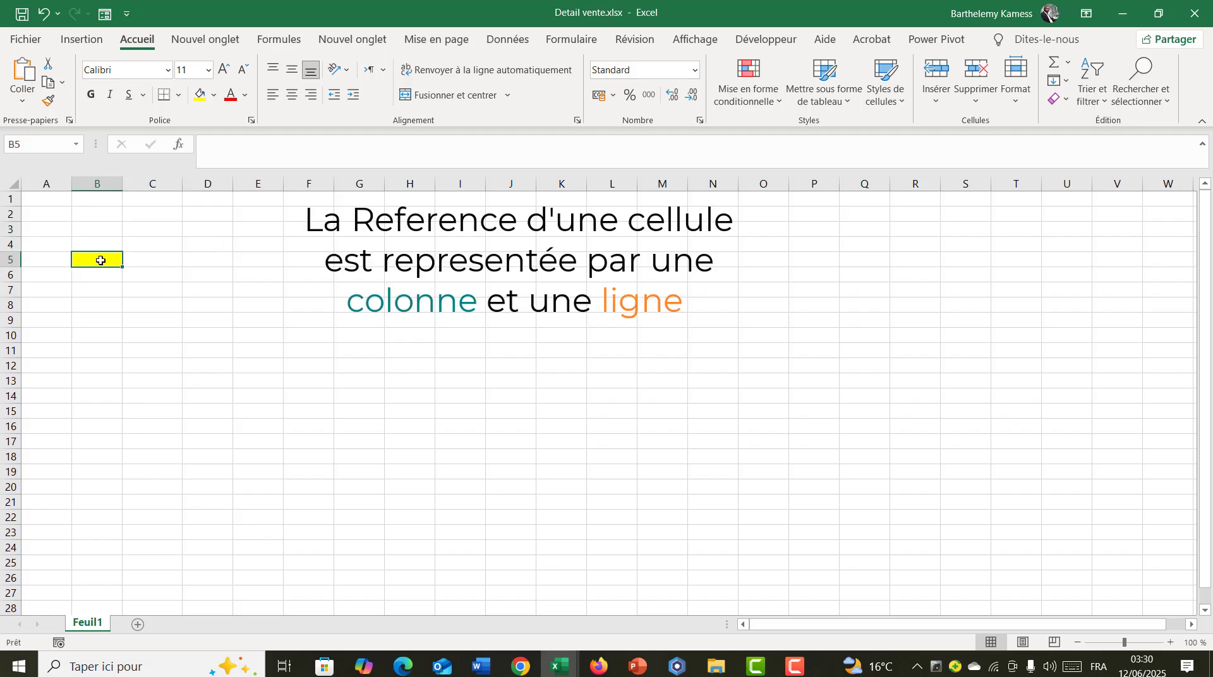
pyautogui.click(67, 217)
pyautogui.press('Right')
pyautogui.press('Right')
pyautogui.press('Right')
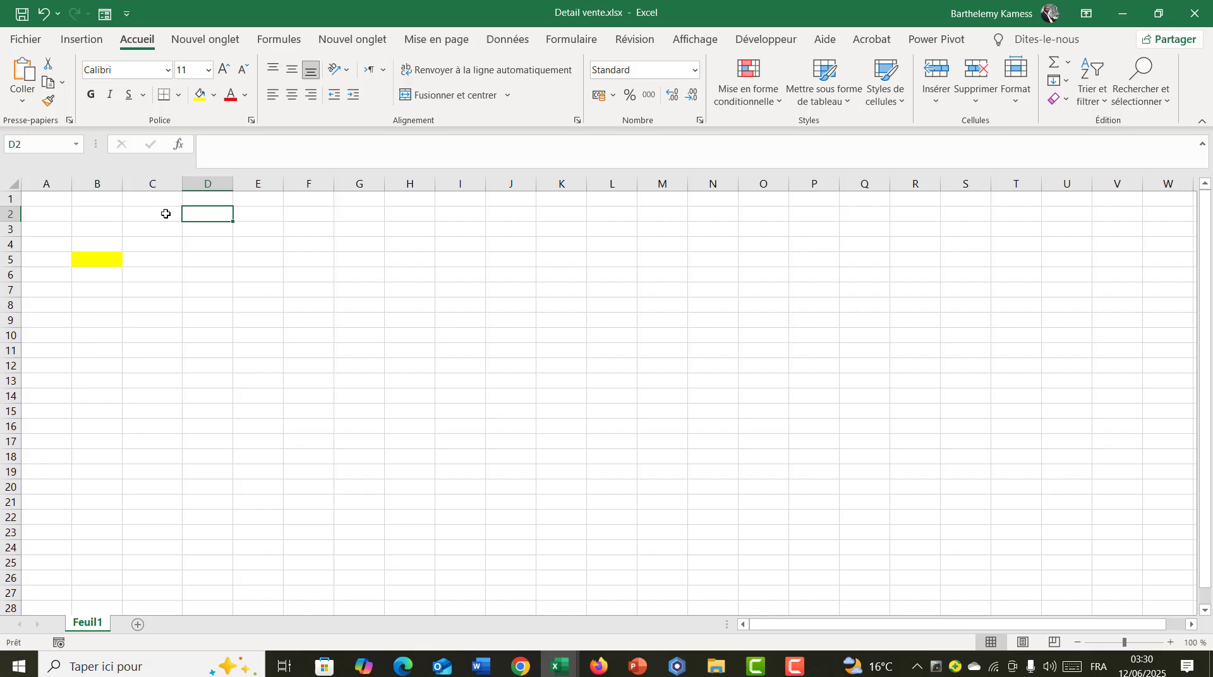
# Enter the column headings Date, Vendeur and Produit in cells A1 to C1.
pyautogui.click(54, 213)
pyautogui.click(53, 197)
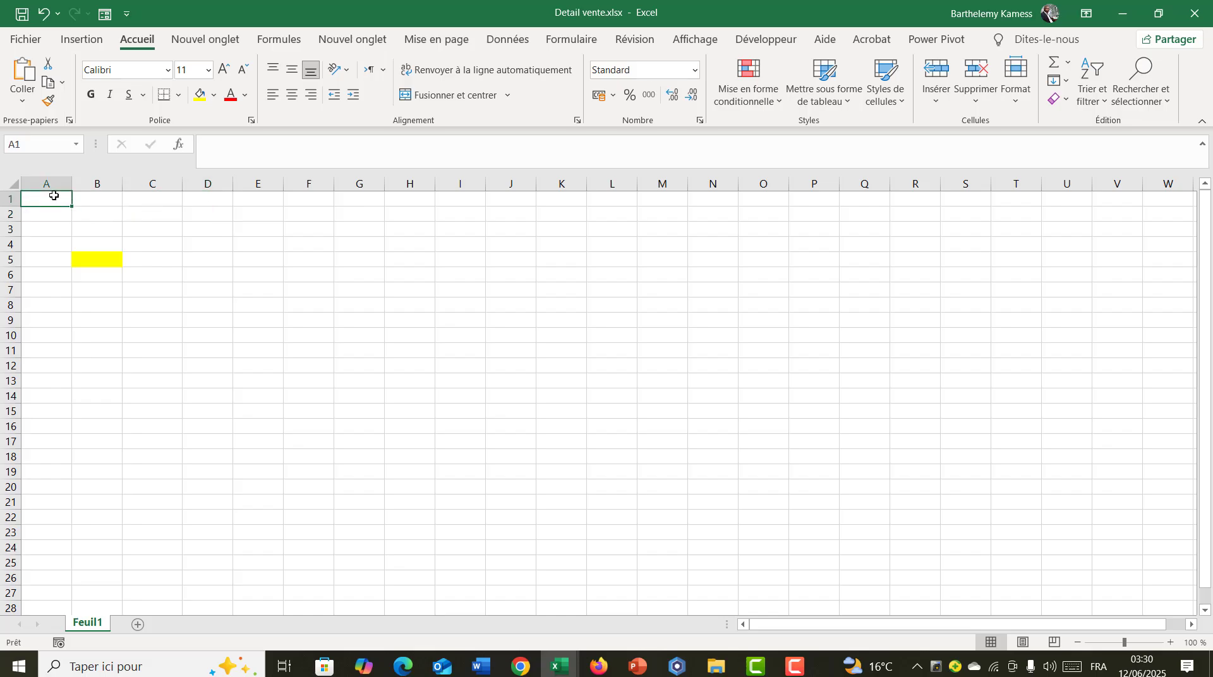
pyautogui.write('Date')
pyautogui.press('Tab')
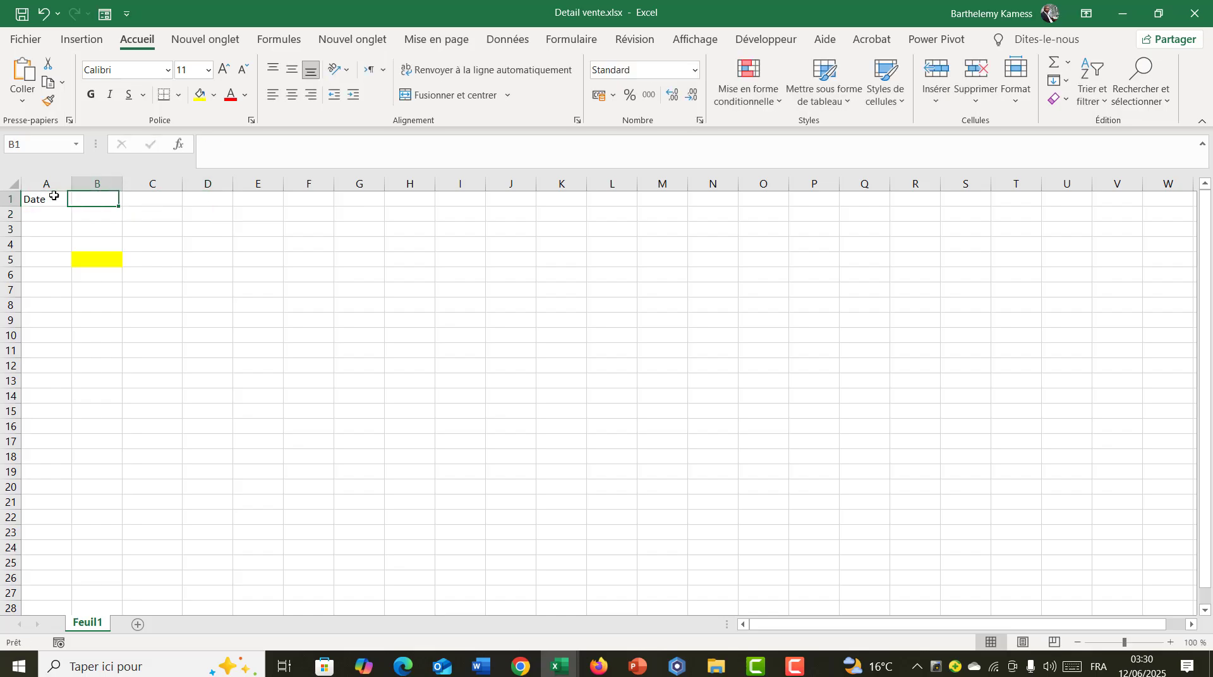
pyautogui.write('Vendeur')
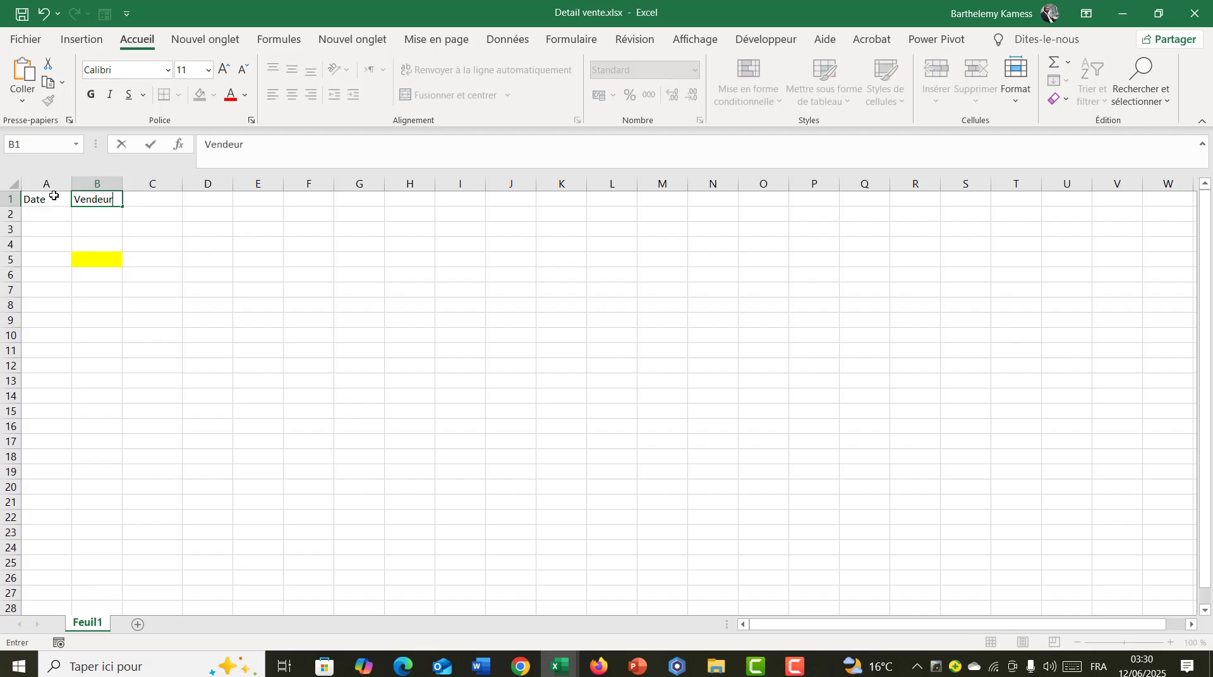
pyautogui.press('Tab')
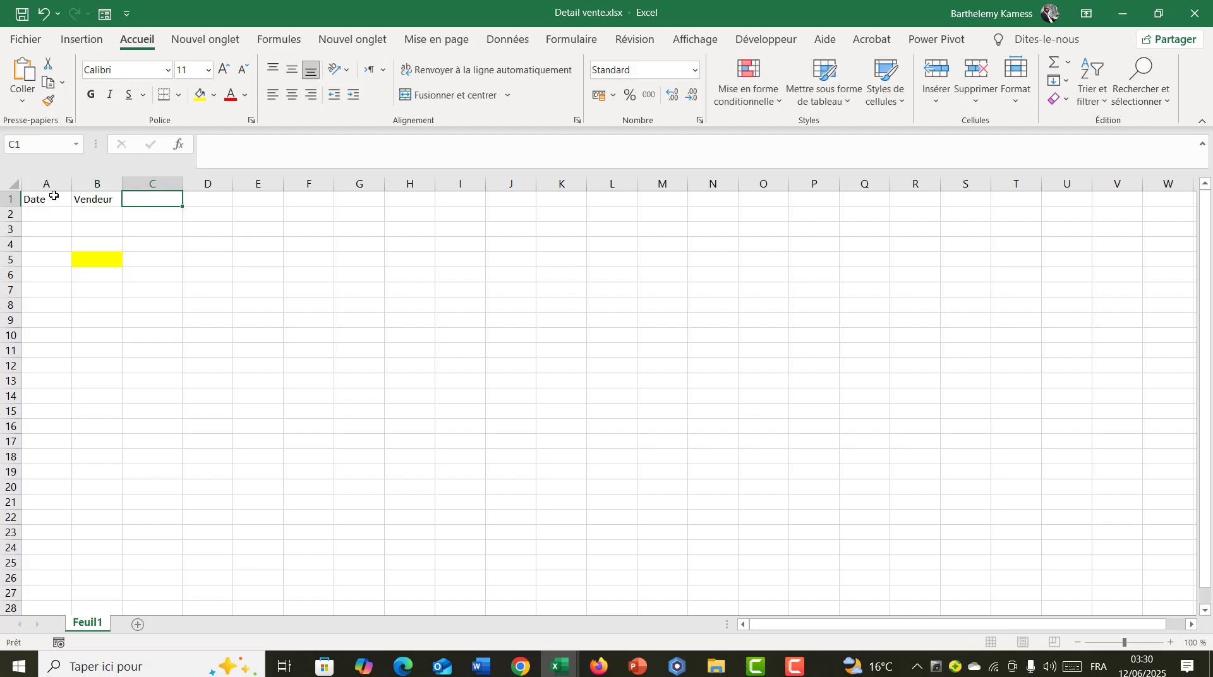
pyautogui.write('Produit')
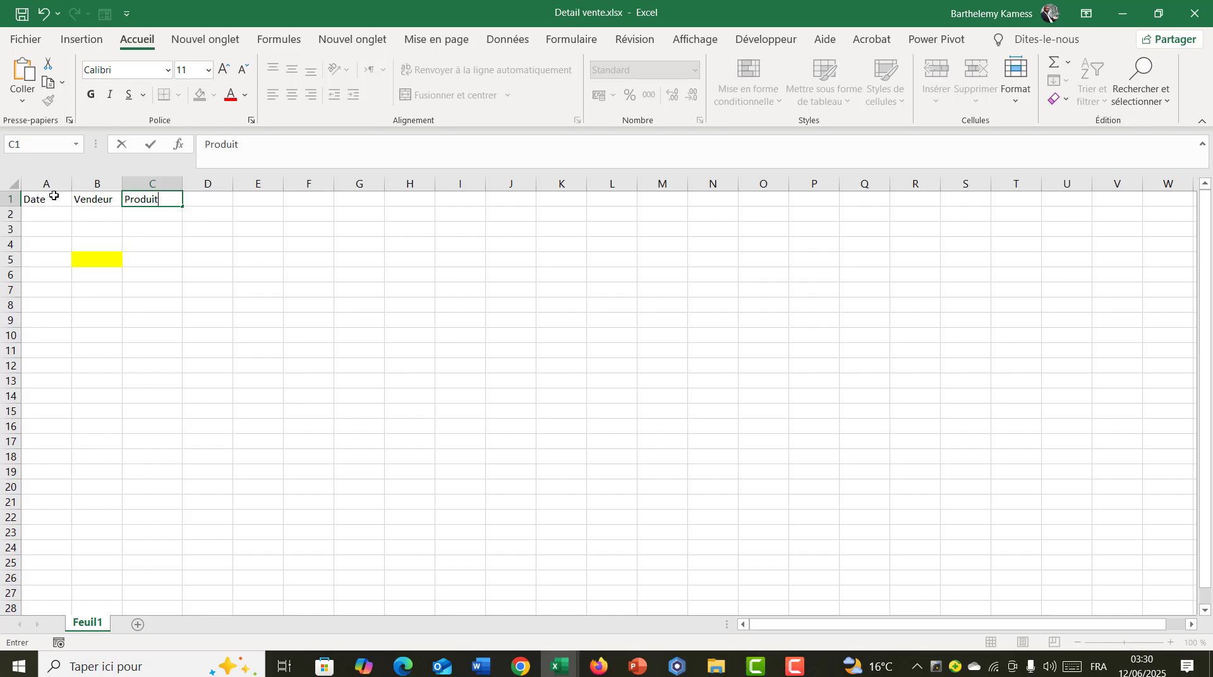
pyautogui.press('Tab')
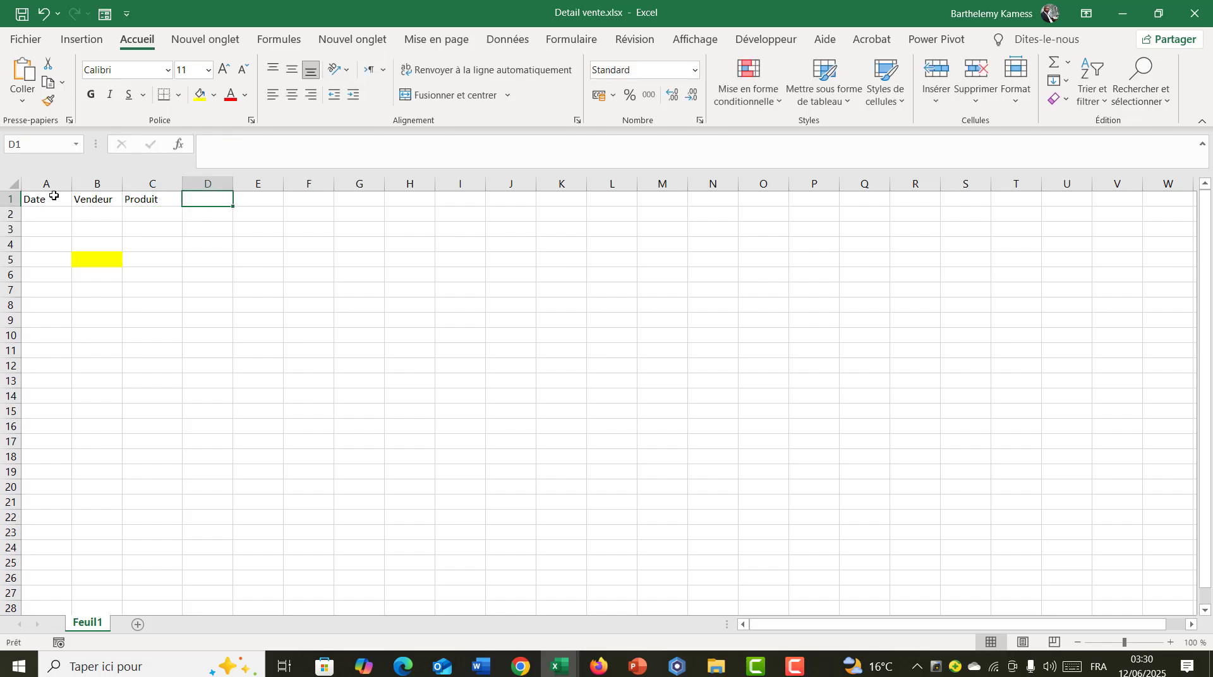
# Enter the column headings Prix, Qté and Vent in cells D1 to F1.
pyautogui.write('Prix')
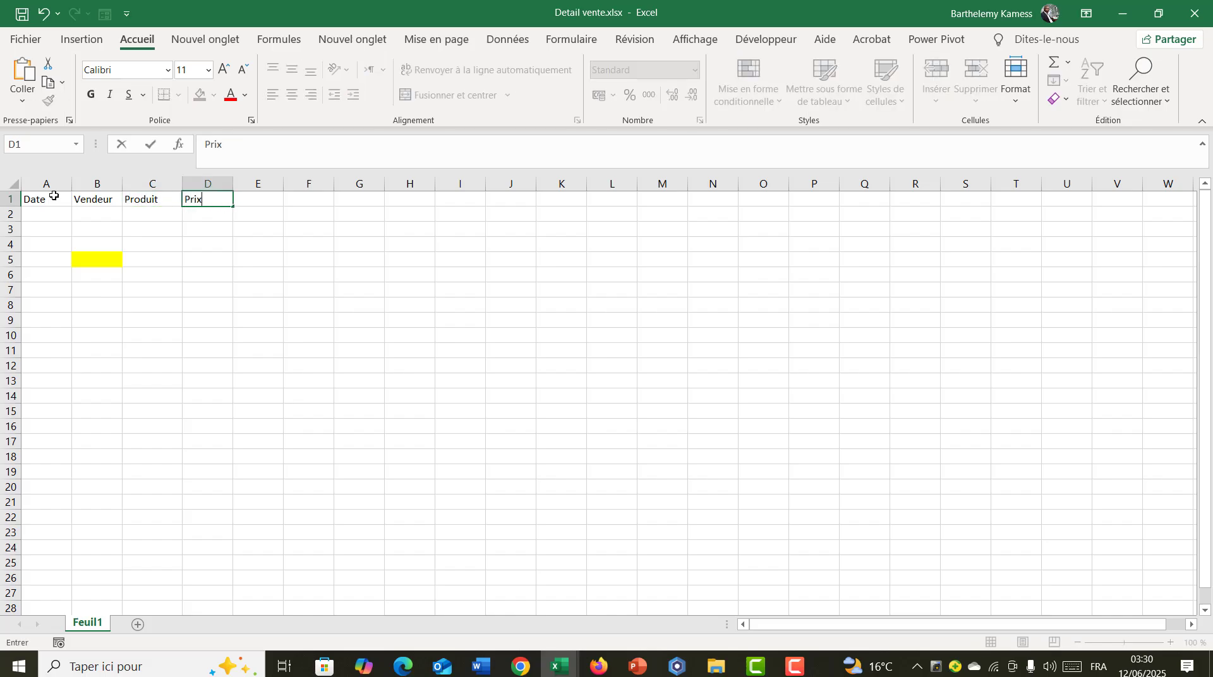
pyautogui.press('Tab')
pyautogui.write('Q')
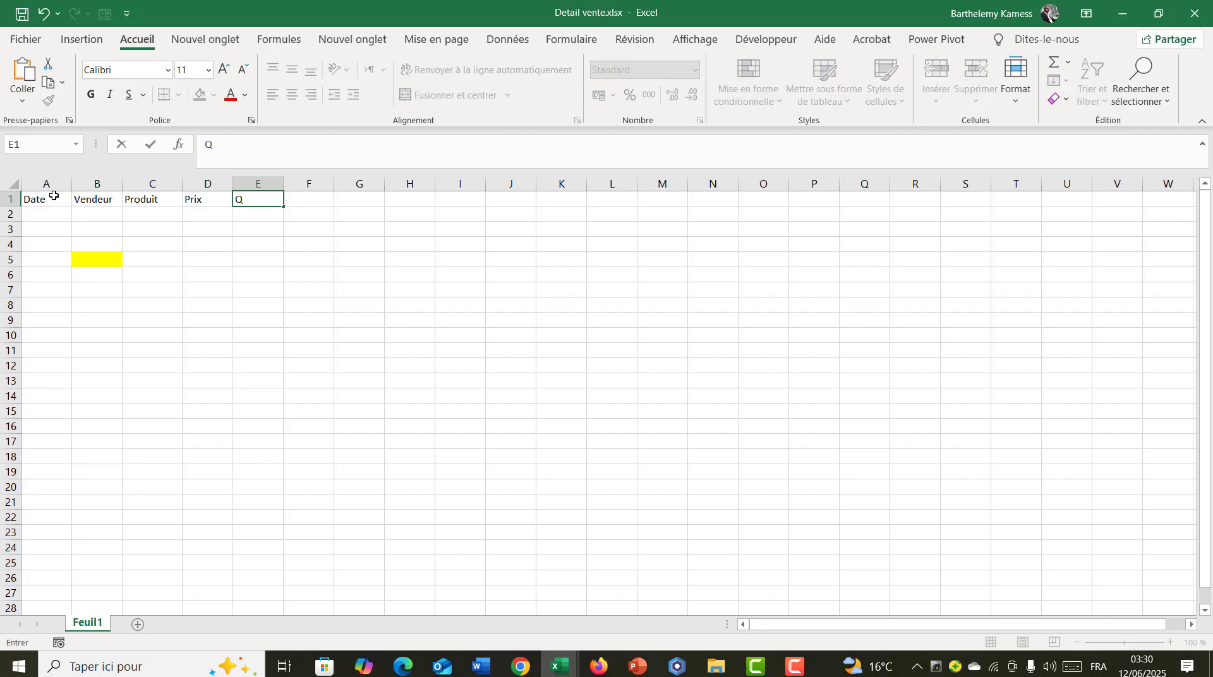
pyautogui.write('té')
pyautogui.press('Tab')
pyautogui.write('V')
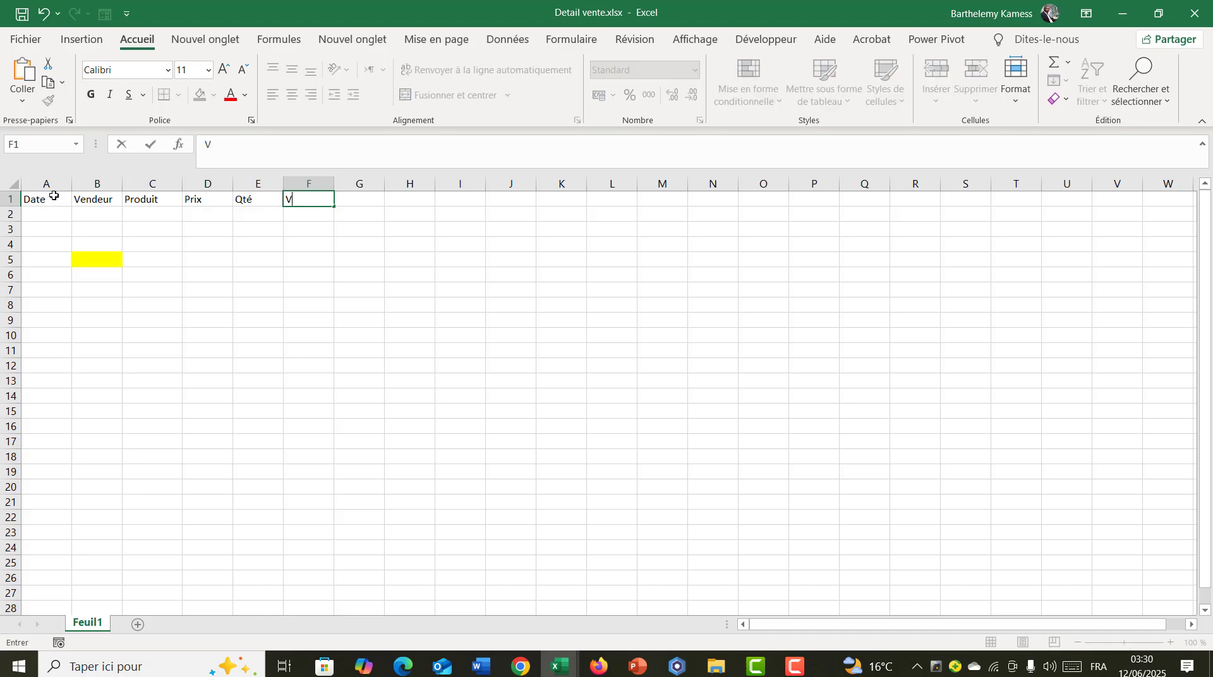
pyautogui.write('ent')
pyautogui.press('Return')
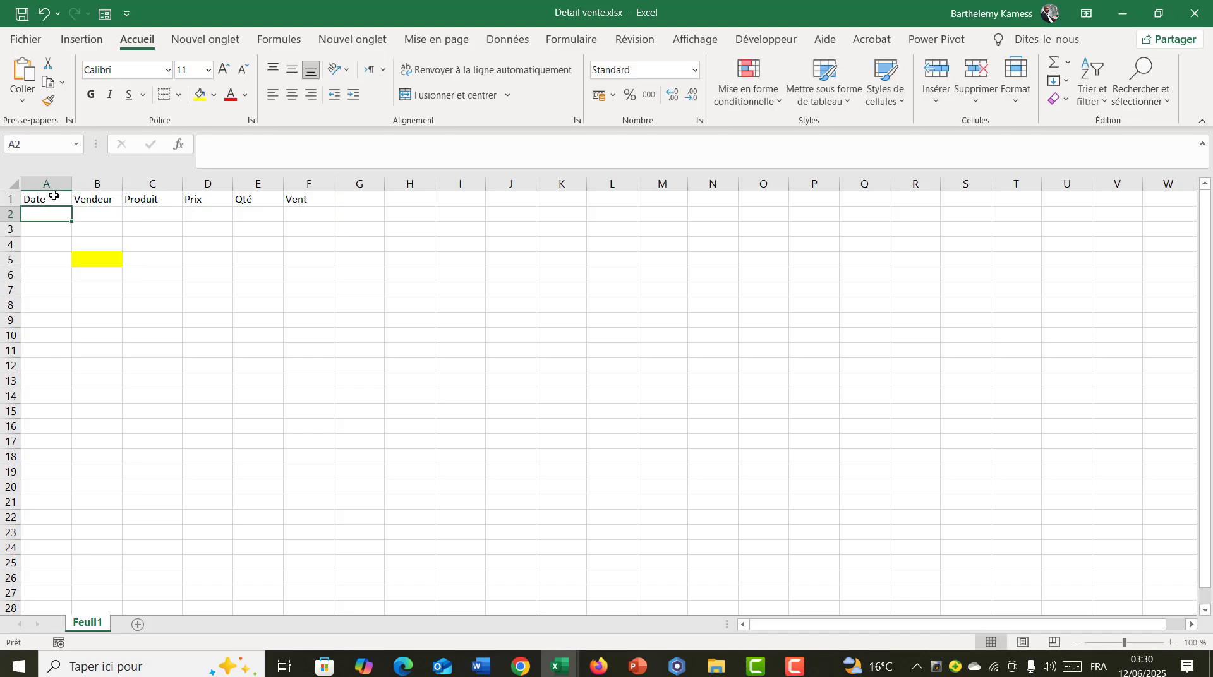
# Enter the first sale in row 2 with date 12/06/2025, the seller's name, product Produit1, price 250 and quantity 2.
pyautogui.write('12')
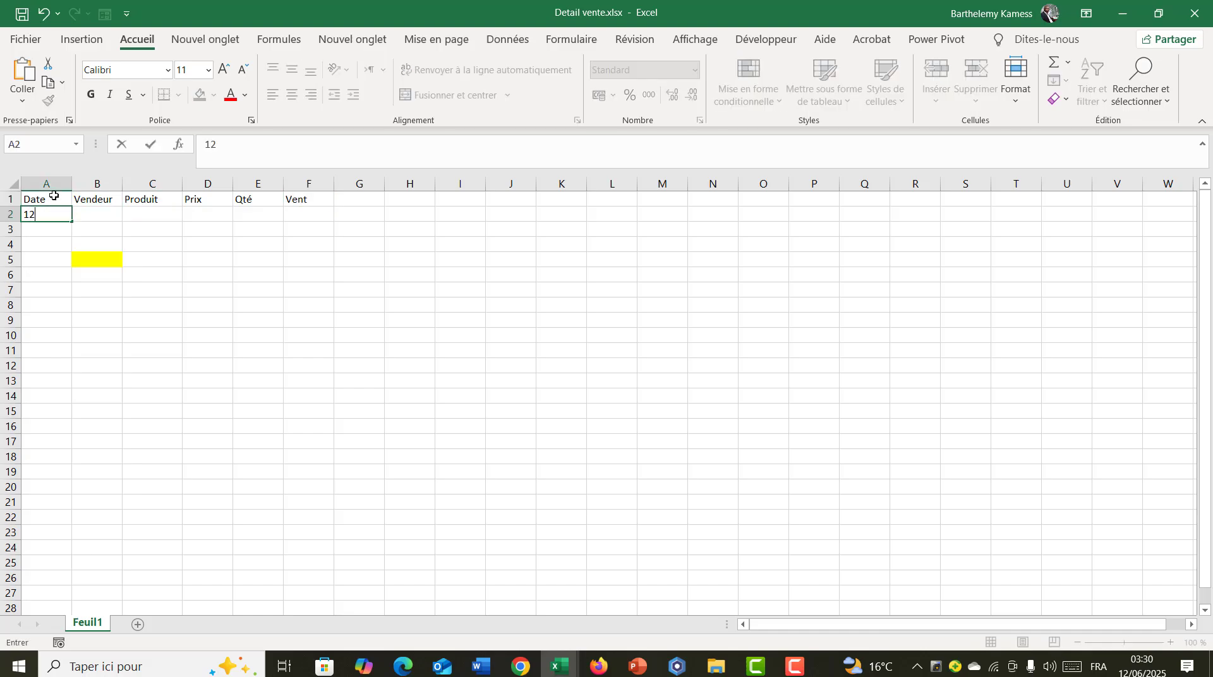
pyautogui.write('/06/2025')
pyautogui.press('Tab')
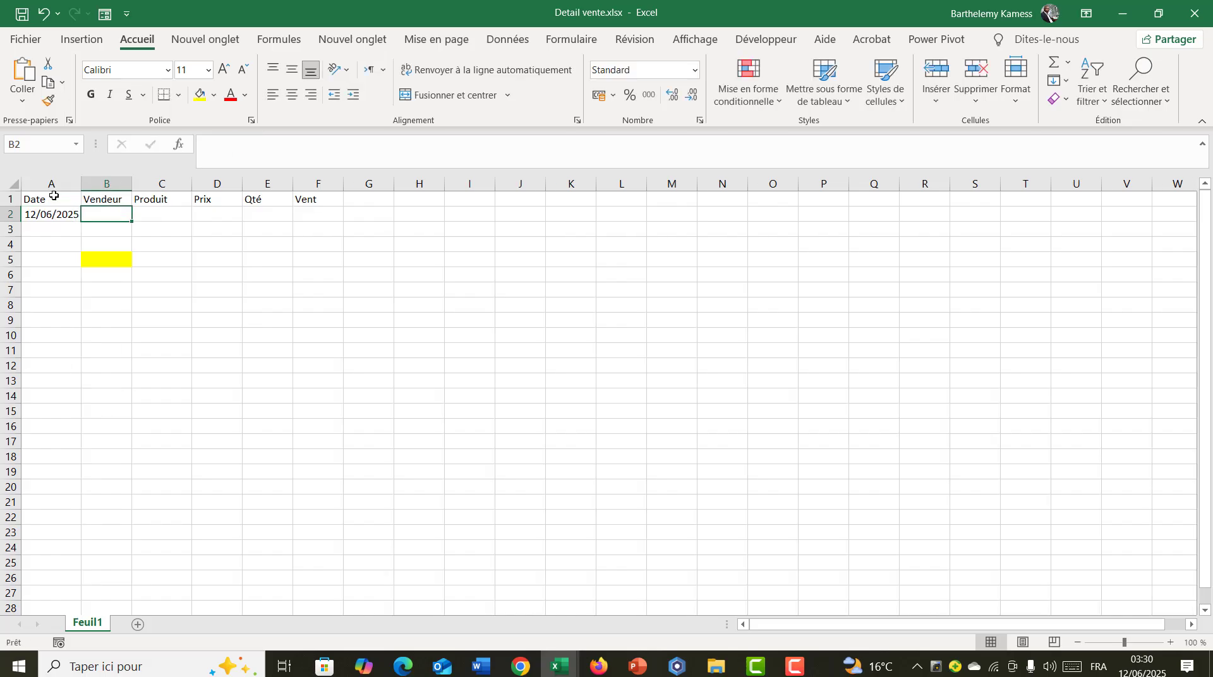
pyautogui.write('ALI')
pyautogui.press('Tab')
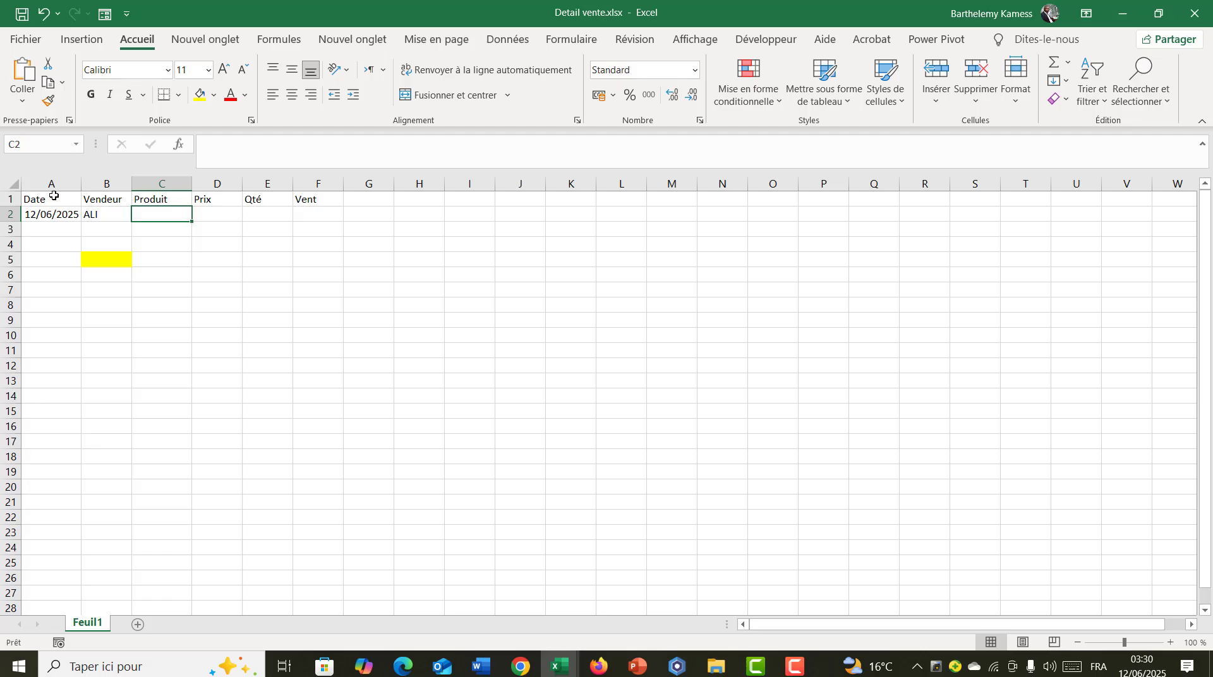
pyautogui.write('Produit1')
pyautogui.press('Tab')
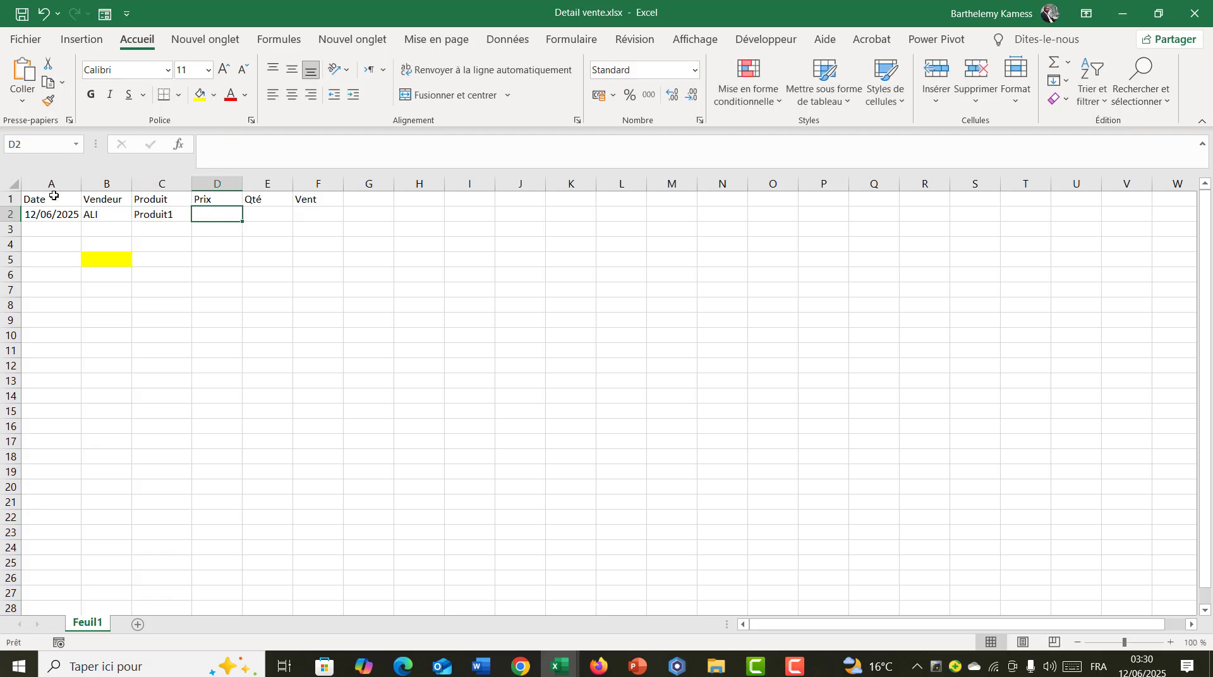
pyautogui.write('250')
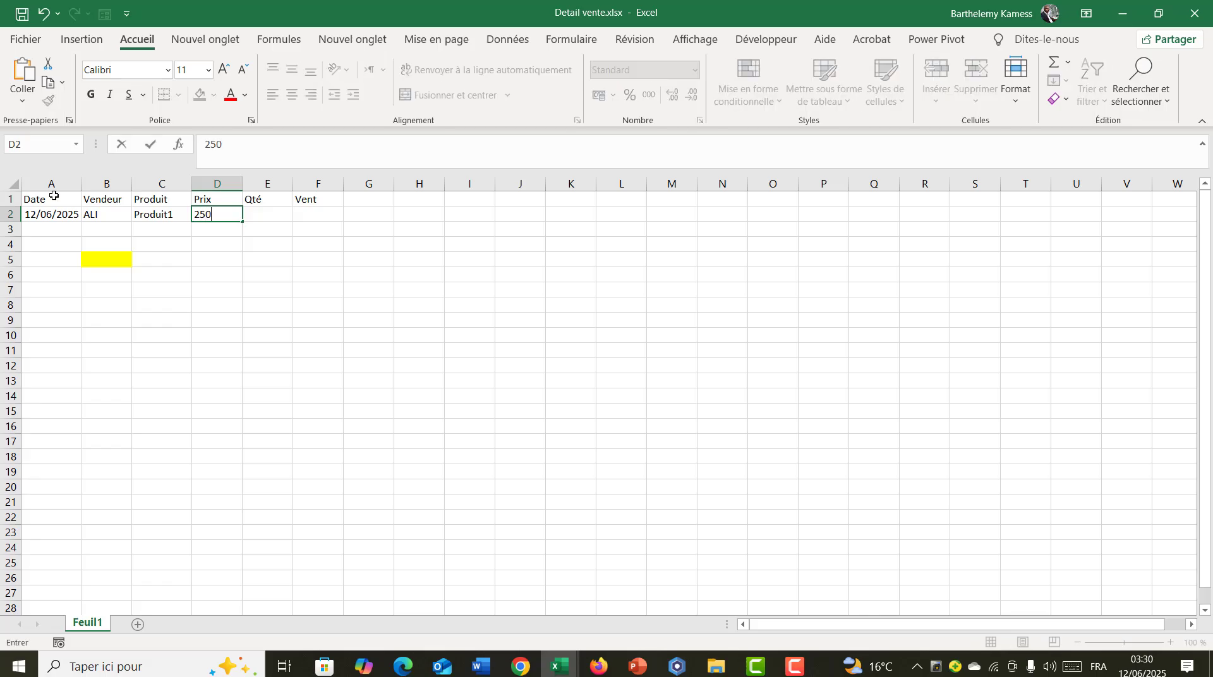
pyautogui.press('Tab')
pyautogui.write('2')
pyautogui.press('Tab')
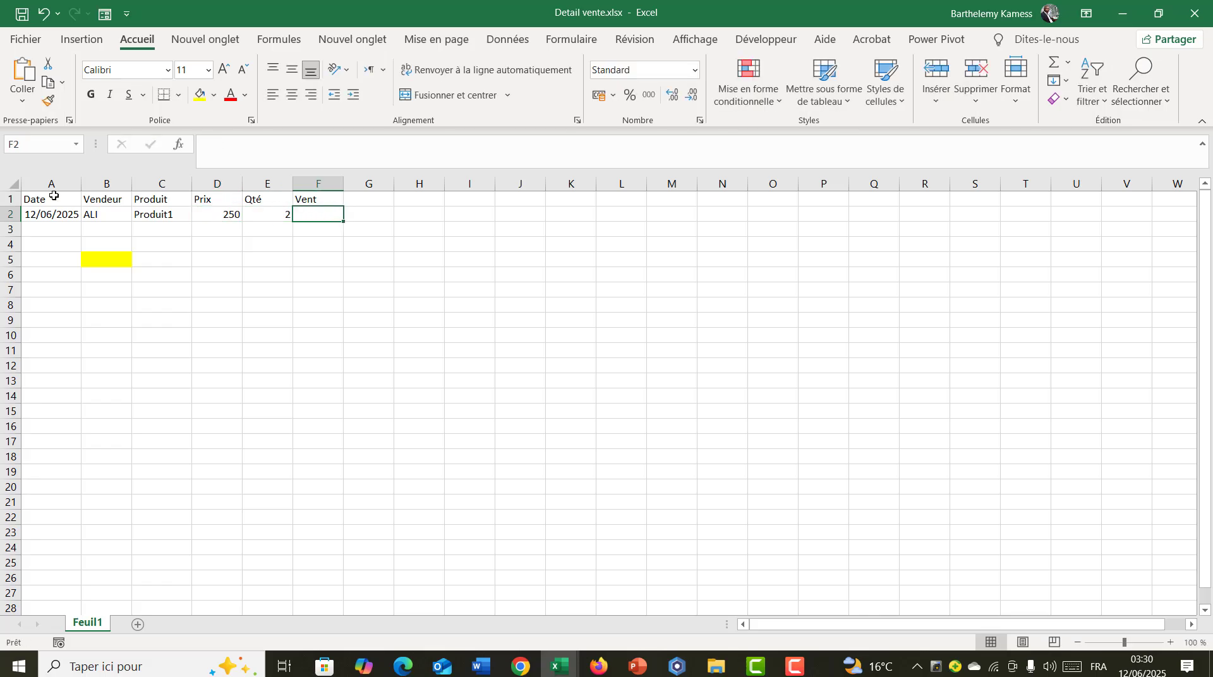
# Correct the heading in cell F1 to Vente.
pyautogui.doubleClick(324, 197)
pyautogui.write('e')
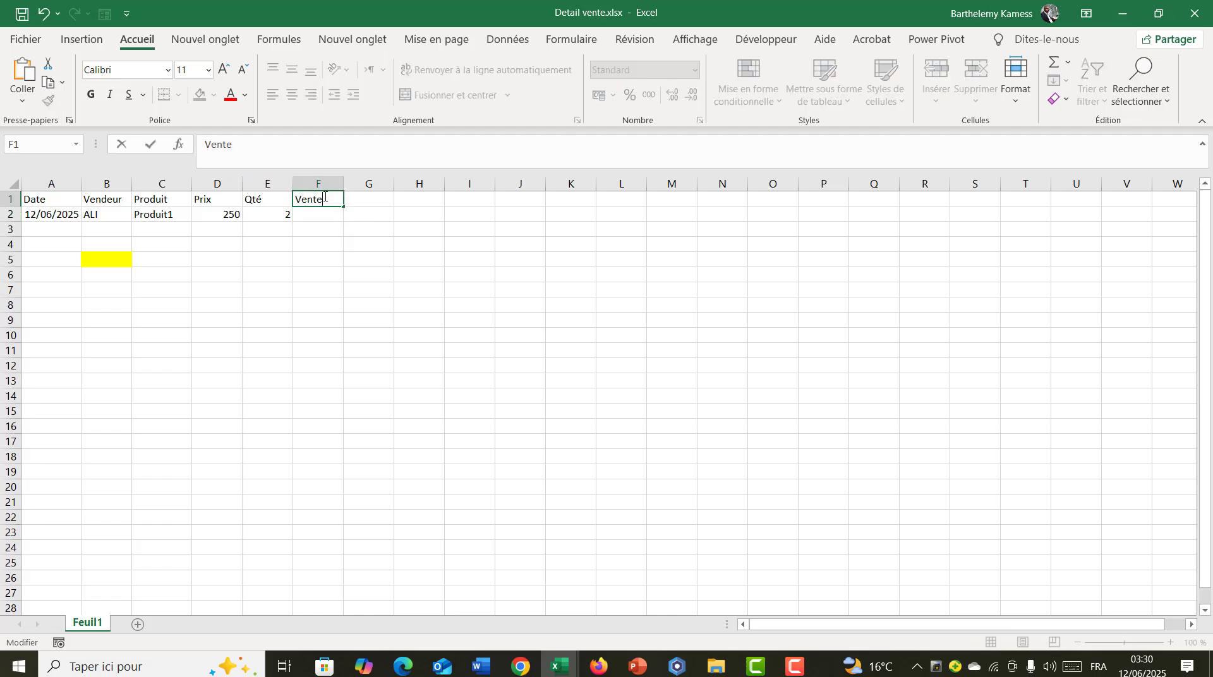
pyautogui.press('Return')
# Calculate the sale amount in F2 by multiplying the price in D2 by the quantity in E2.
pyautogui.write('=')
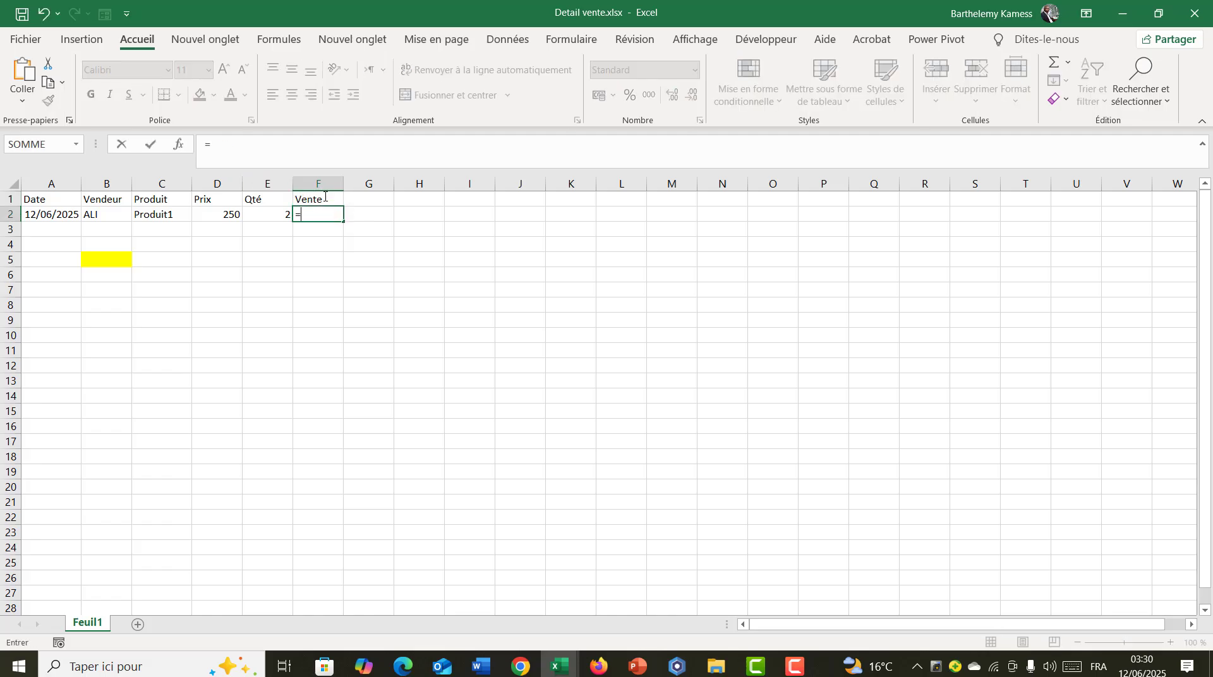
pyautogui.click(214, 211)
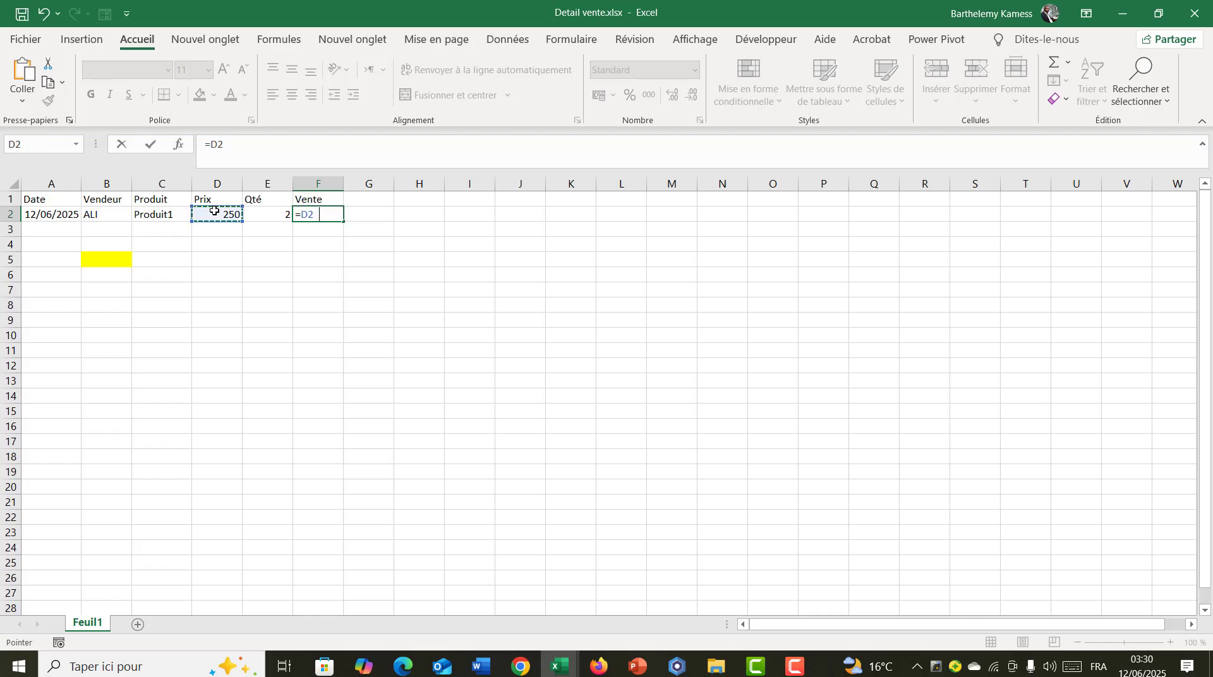
pyautogui.write('*')
pyautogui.click(288, 213)
pyautogui.press('Return')
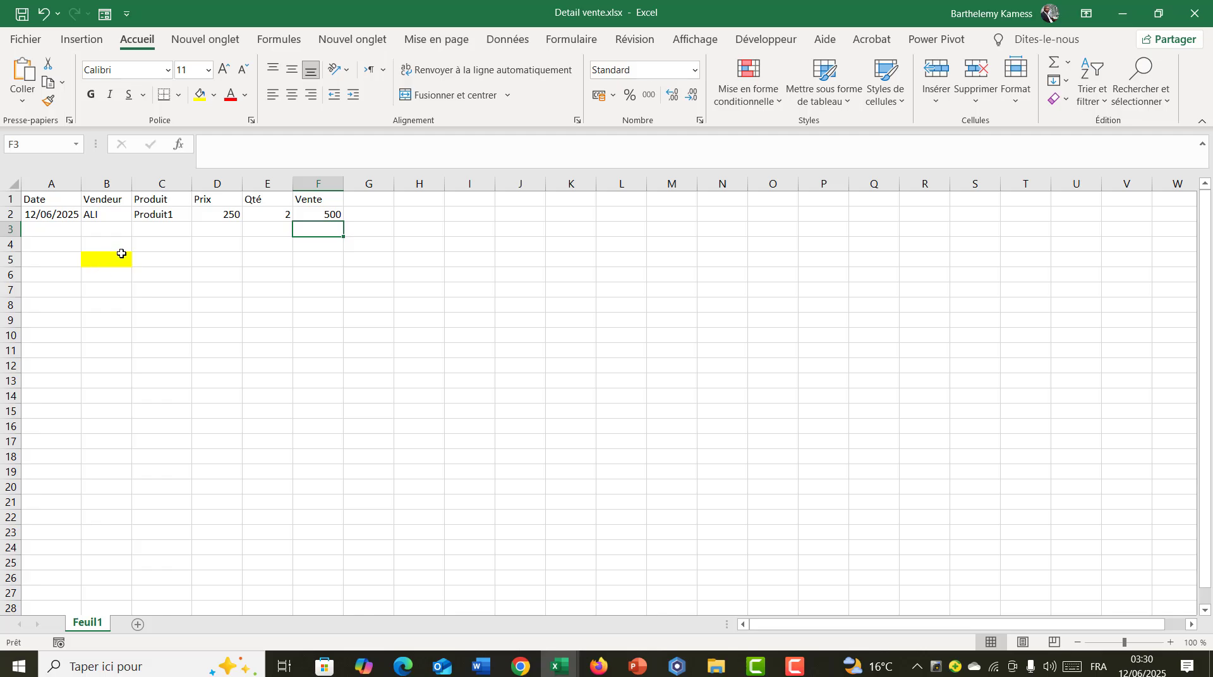
# Examine the area for further sales records by selecting A3:A14 and other cells beneath the headings.
pyautogui.click(149, 256)
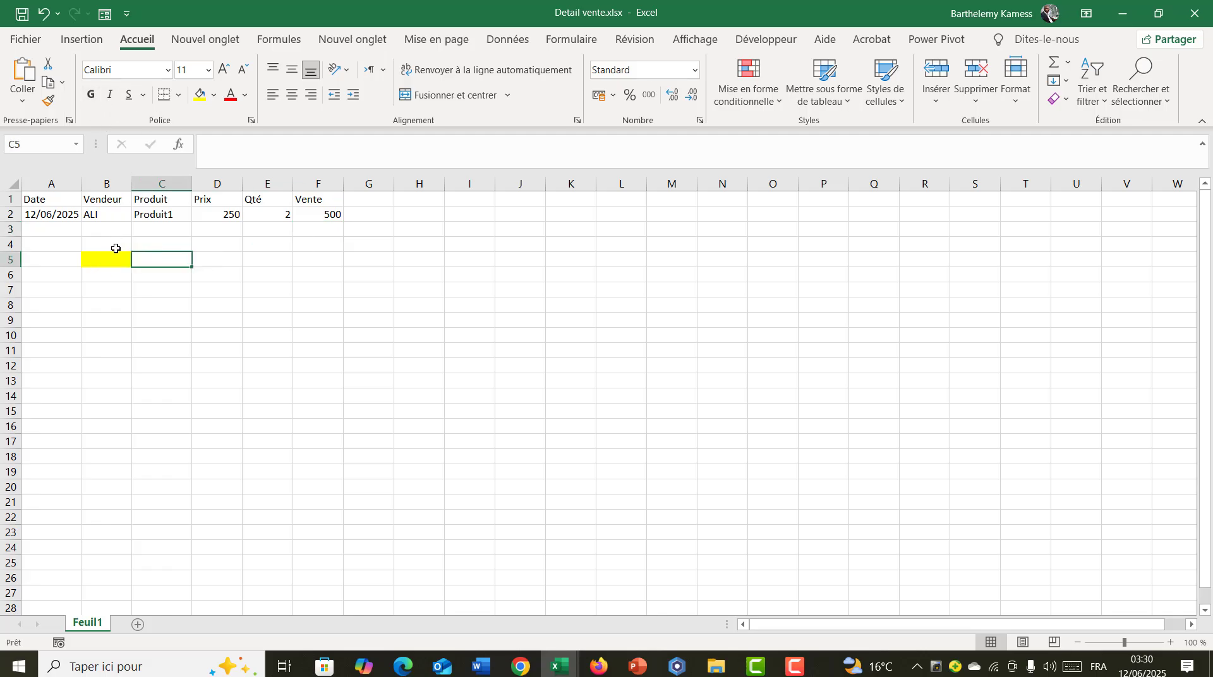
pyautogui.click(60, 229)
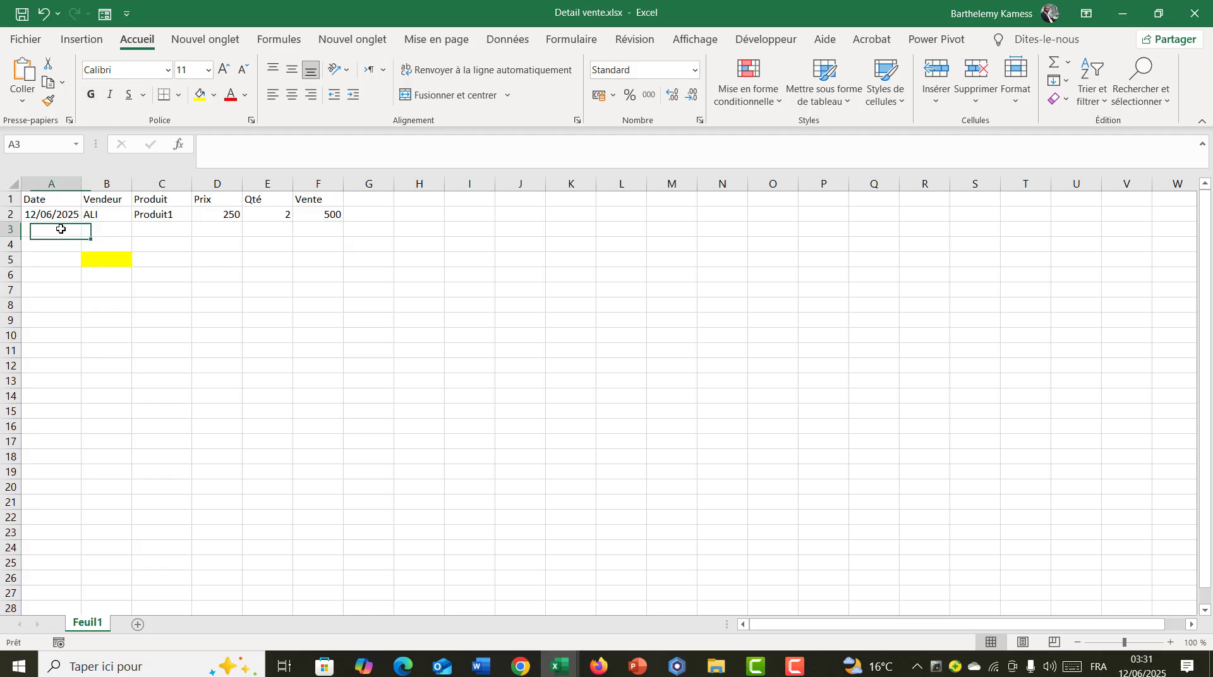
pyautogui.moveTo(61, 228); pyautogui.dragTo(58, 396)
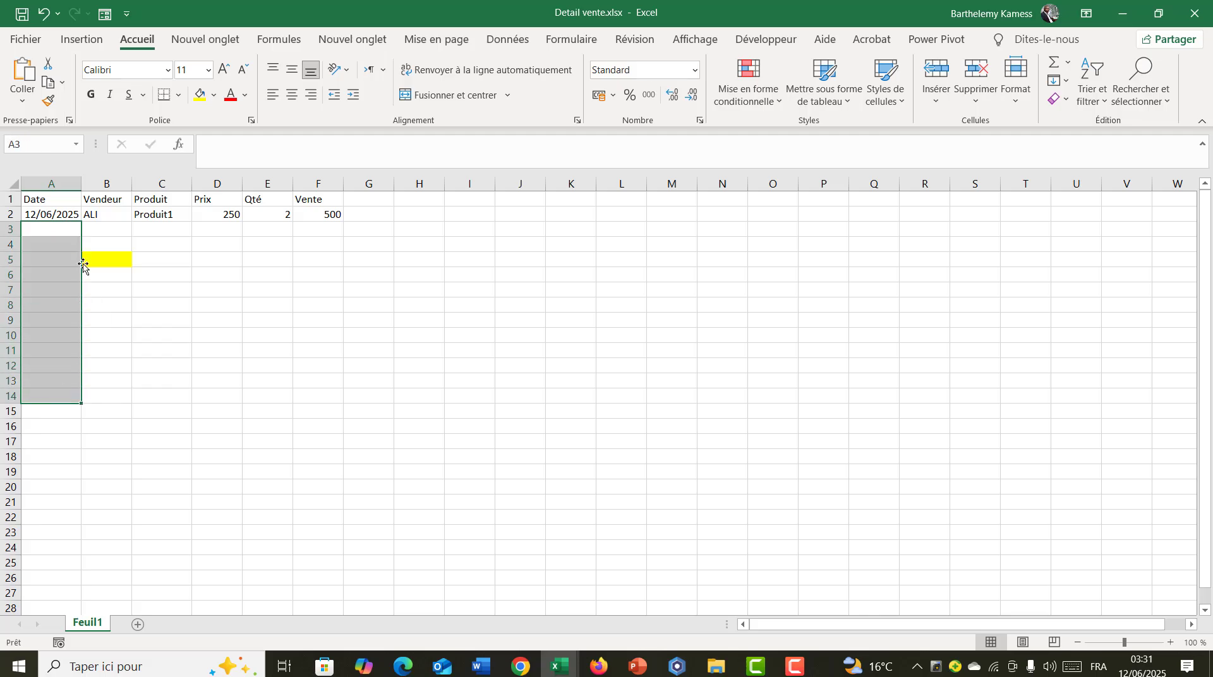
pyautogui.click(69, 216)
pyautogui.moveTo(126, 215); pyautogui.dragTo(316, 551)
pyautogui.moveTo(235, 403); pyautogui.dragTo(245, 424)
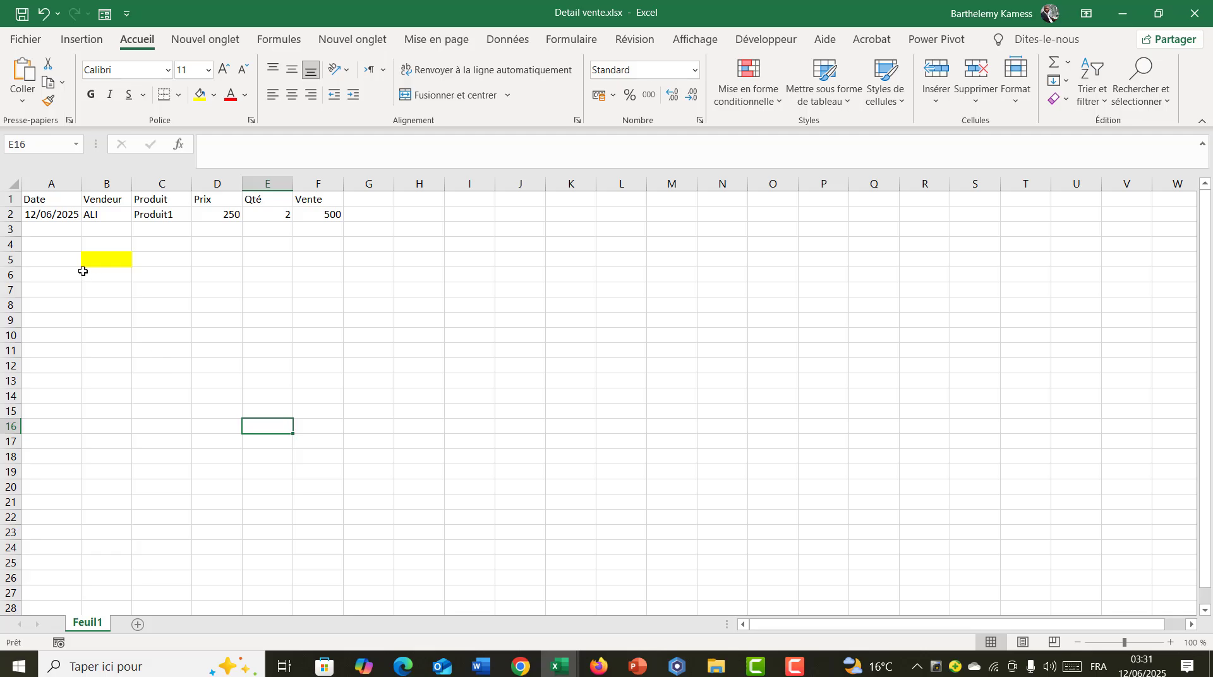
pyautogui.click(61, 215)
pyautogui.click(79, 303)
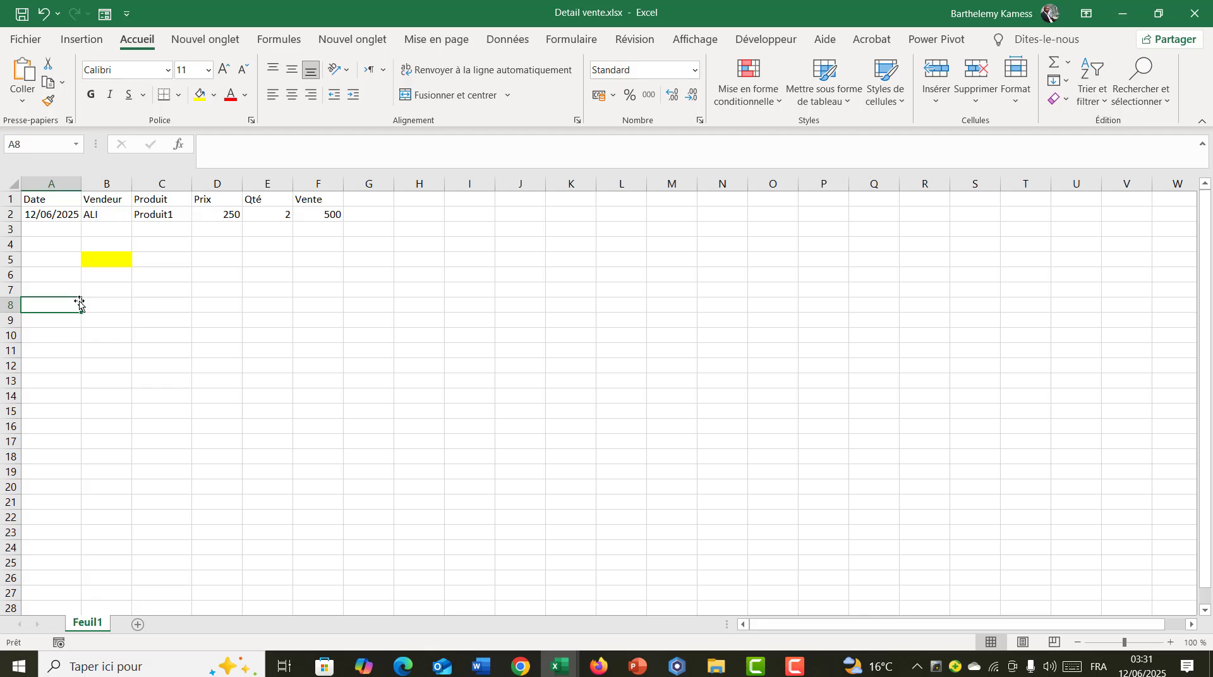
pyautogui.click(98, 289)
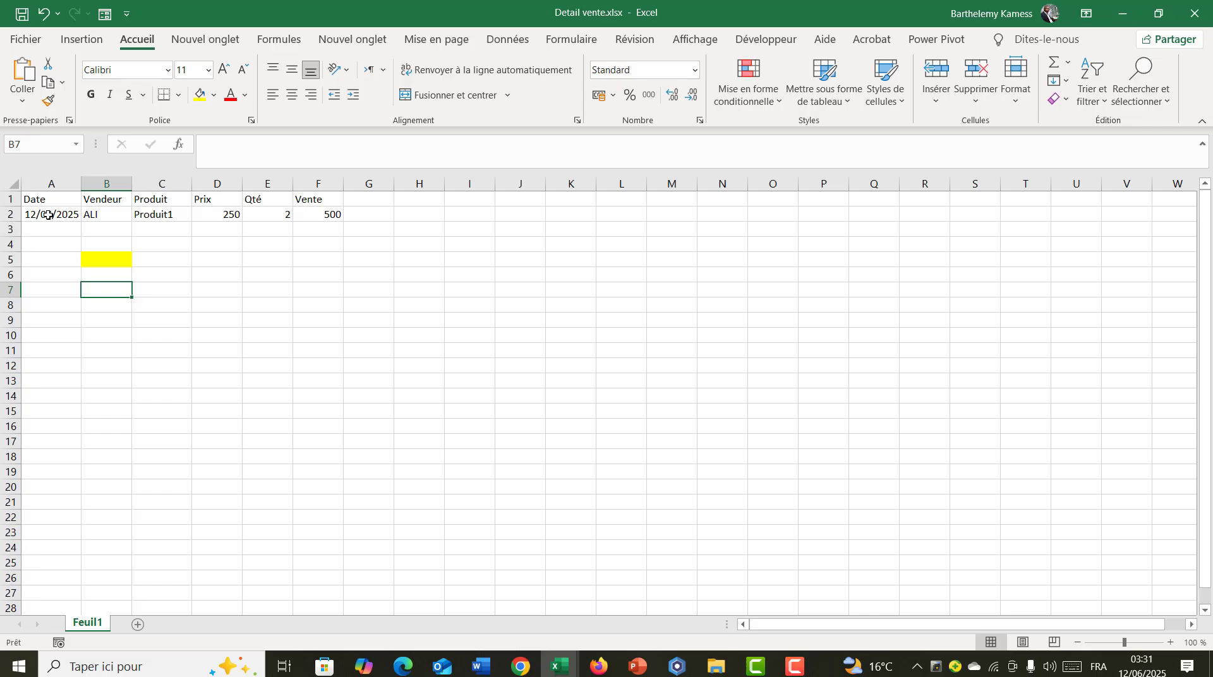
pyautogui.hotkey('alt', 'F11')
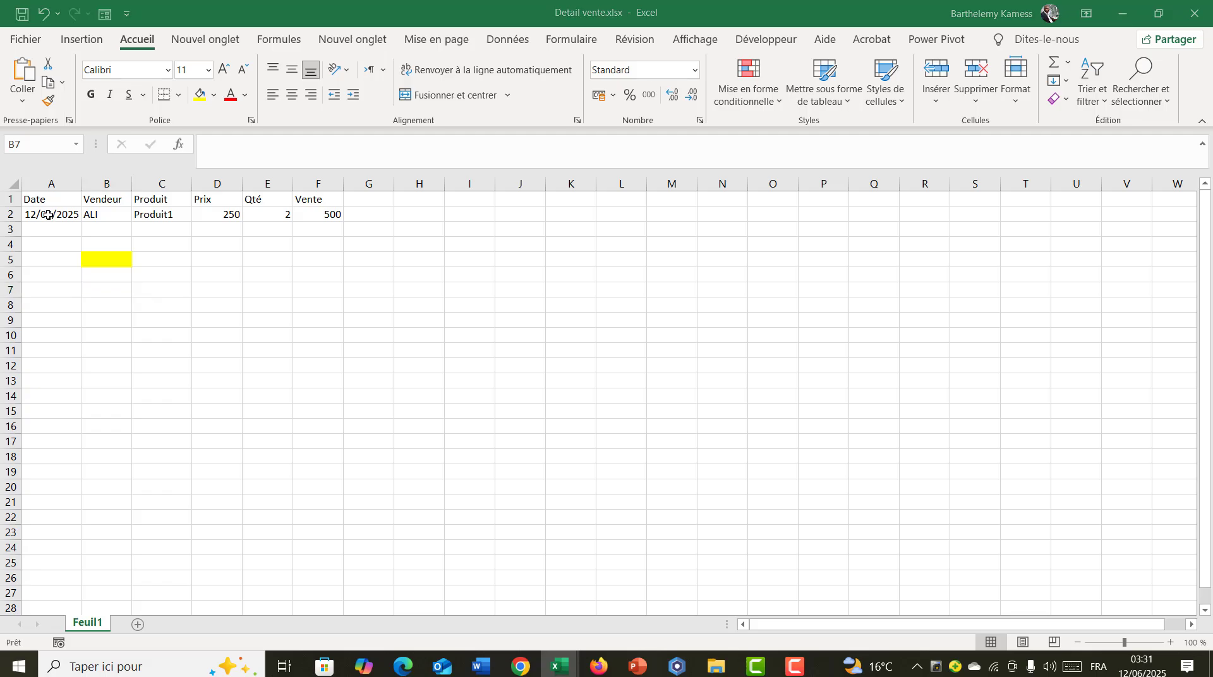
pyautogui.hotkey('alt', 'F11')
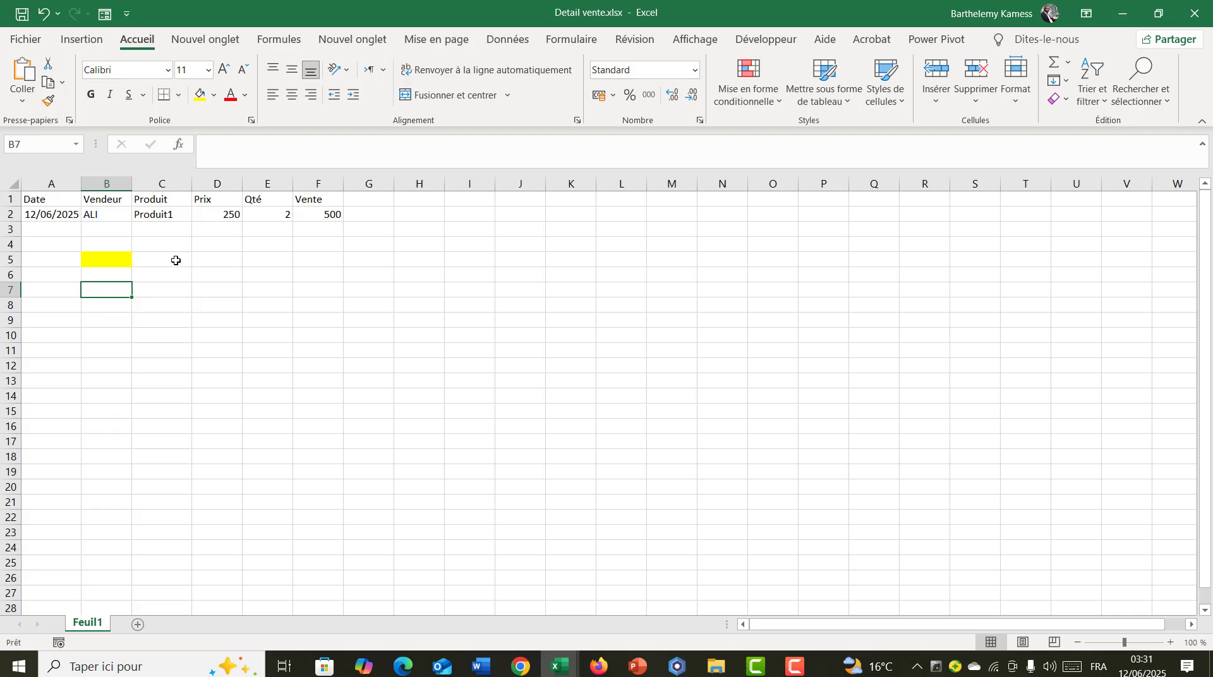
# Fill the cell range C5:F13 with light blue and select the whole range again.
pyautogui.moveTo(176, 261); pyautogui.dragTo(244, 378)
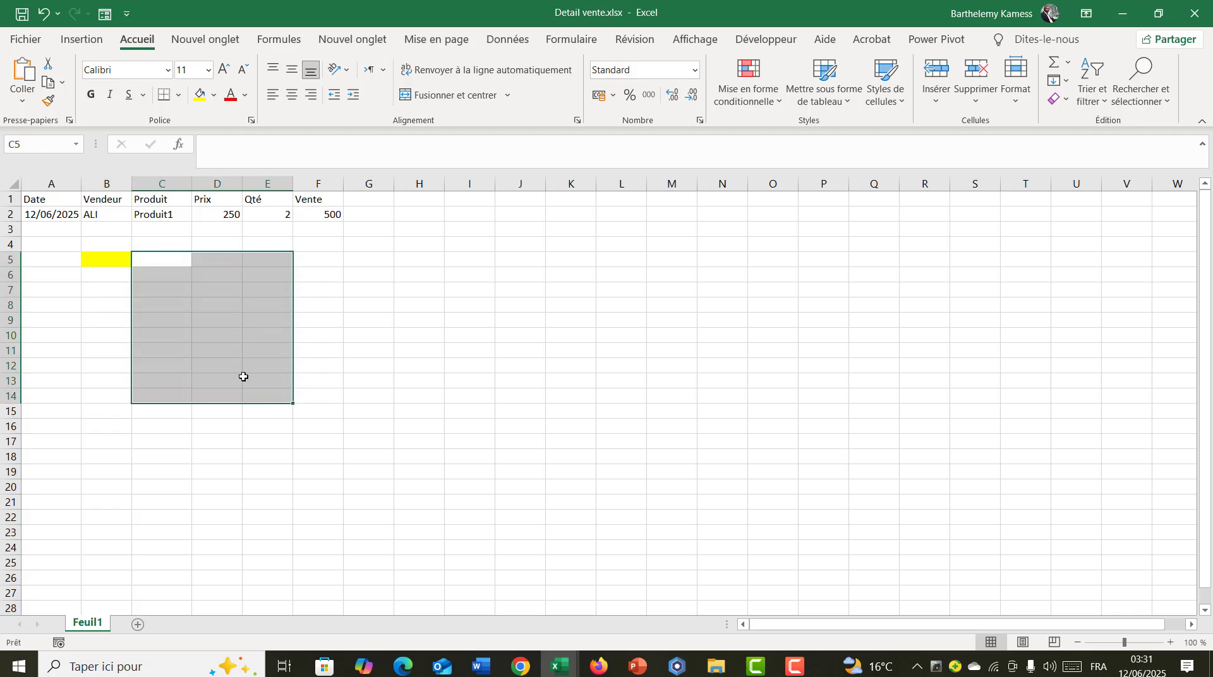
pyautogui.click(173, 262)
pyautogui.moveTo(173, 261); pyautogui.dragTo(304, 381)
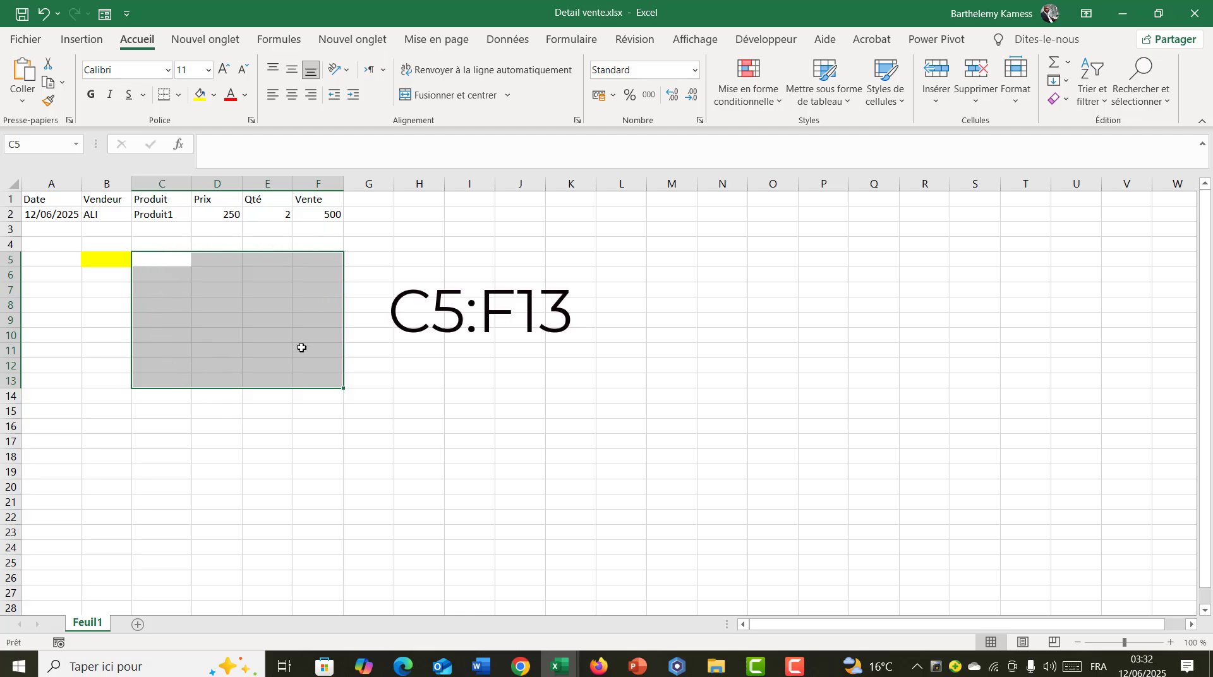
pyautogui.click(214, 95)
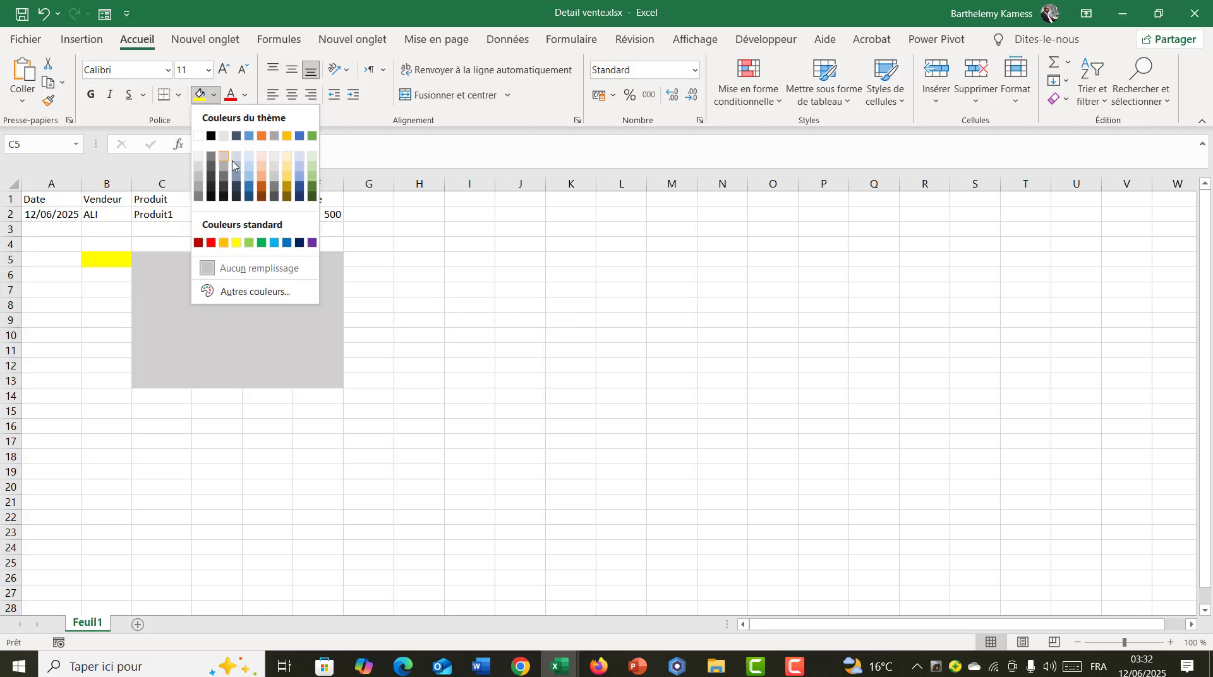
pyautogui.click(249, 168)
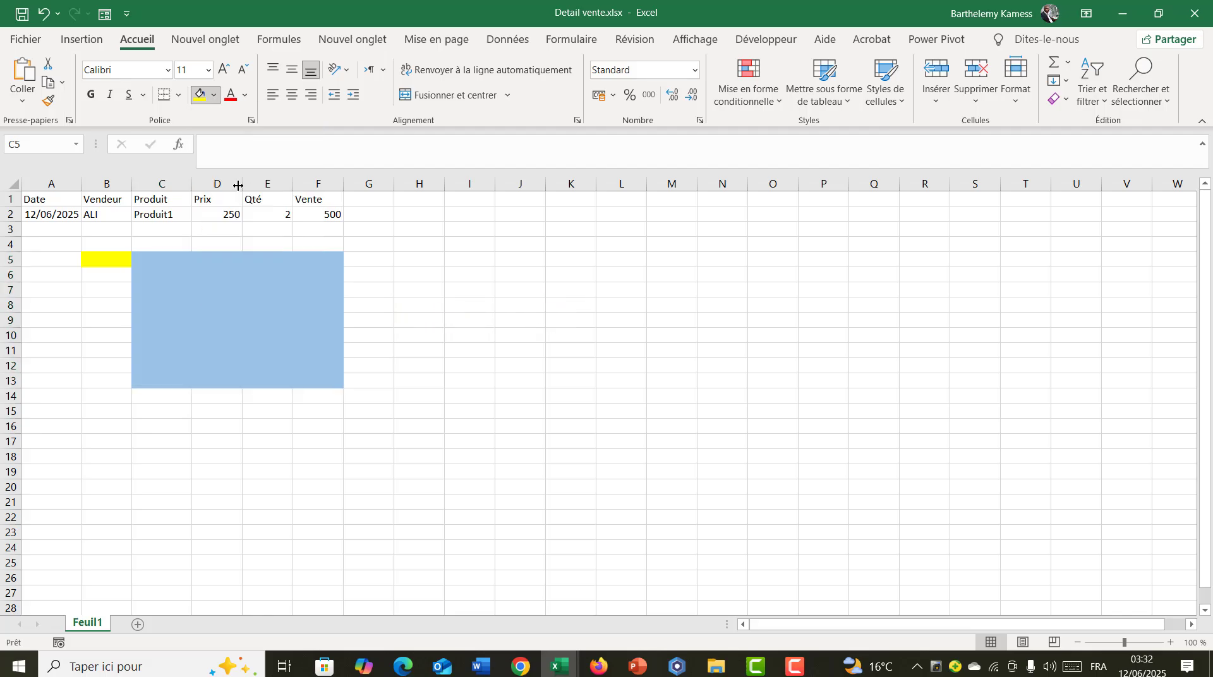
pyautogui.click(154, 428)
pyautogui.moveTo(142, 263); pyautogui.dragTo(306, 385)
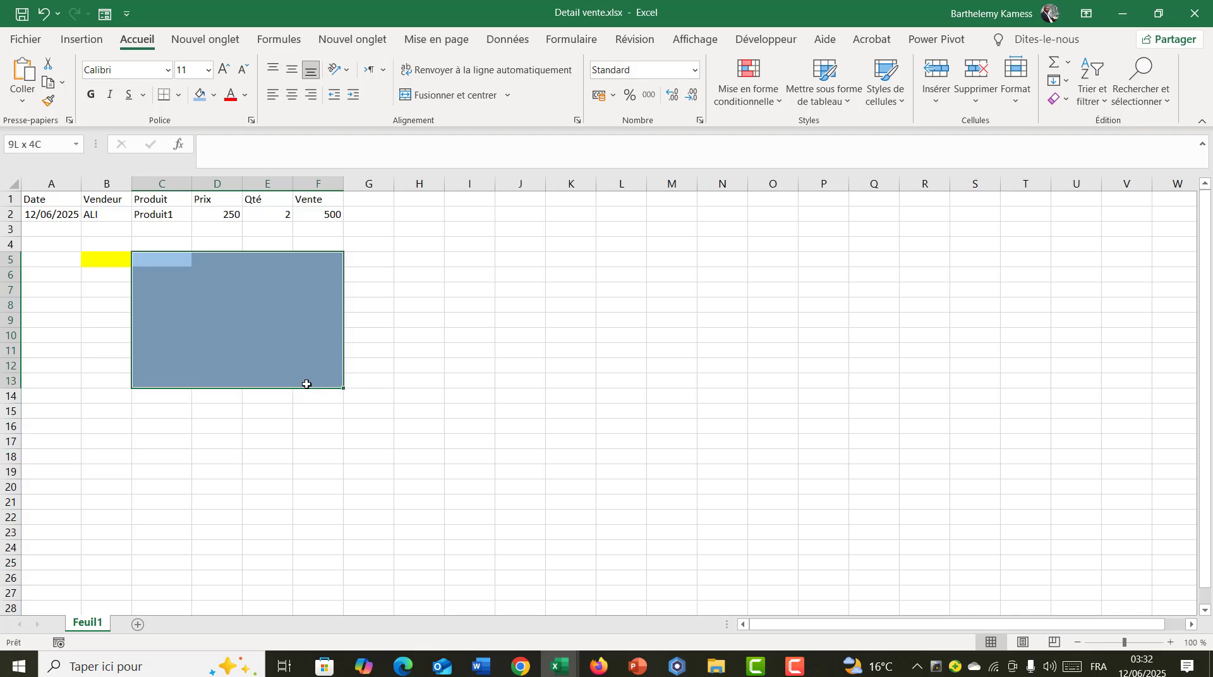
# Fill the single-column cell range H6:H17 with light orange.
pyautogui.moveTo(422, 272); pyautogui.dragTo(424, 442)
pyautogui.click(214, 95)
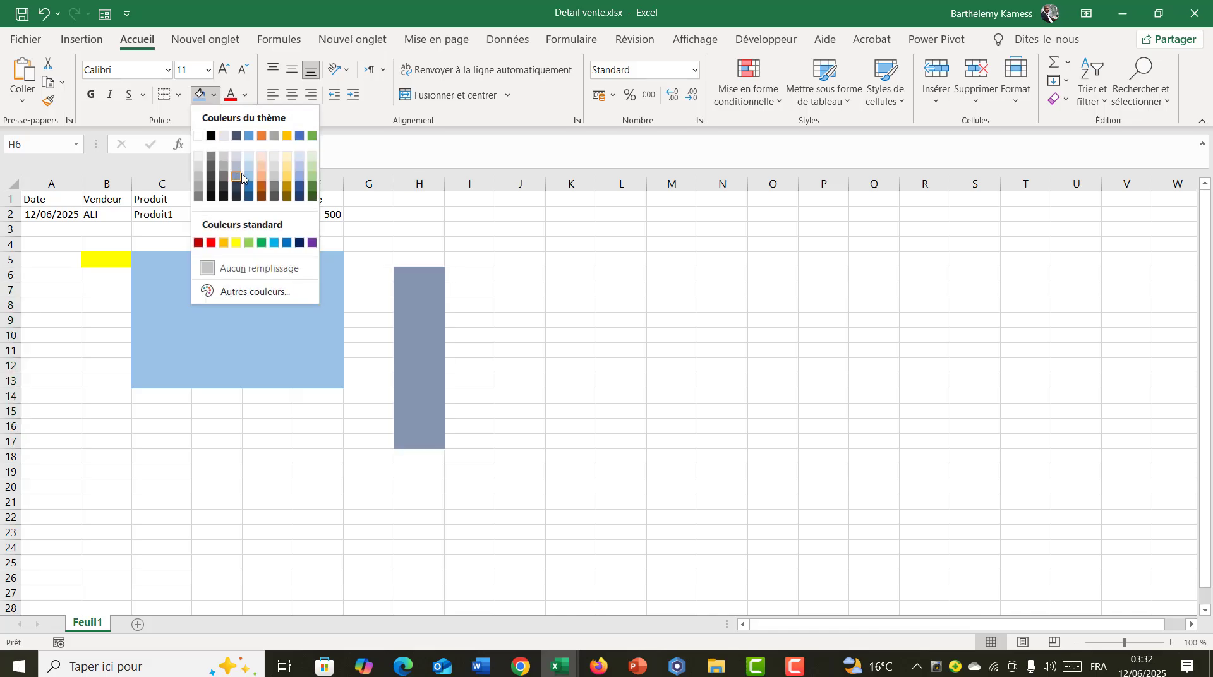
pyautogui.click(258, 172)
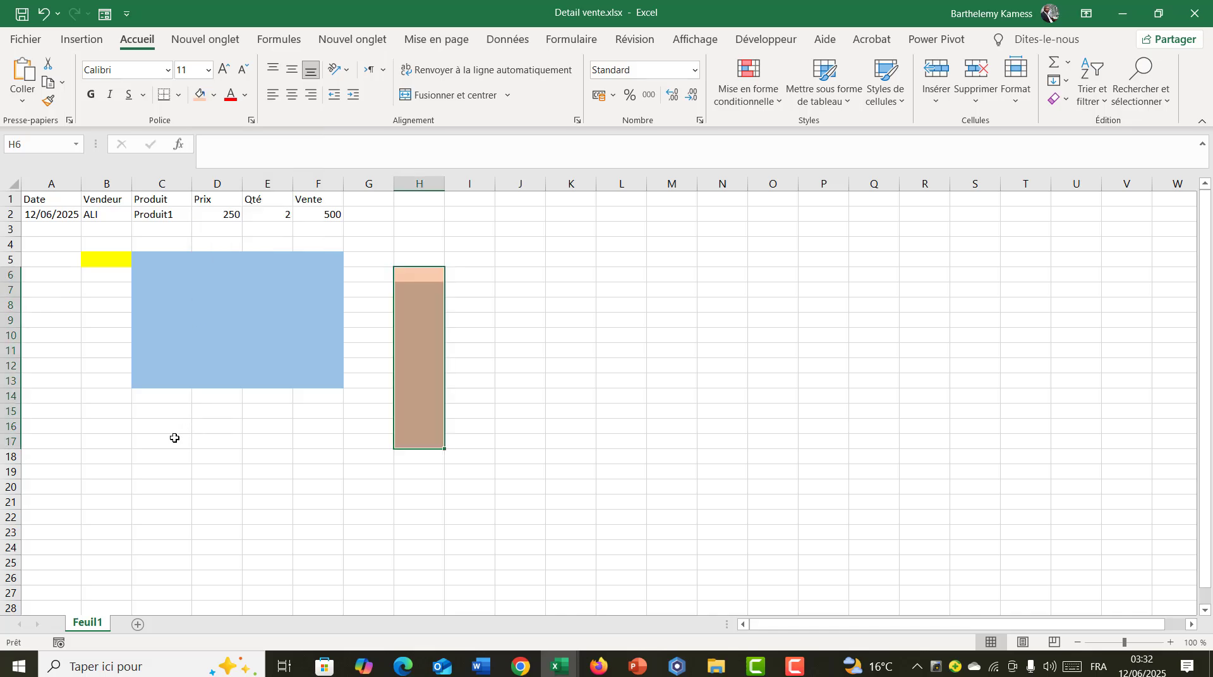
# Fill the blue range's first cell C5 and last cell F13 with standard orange.
pyautogui.click(152, 258)
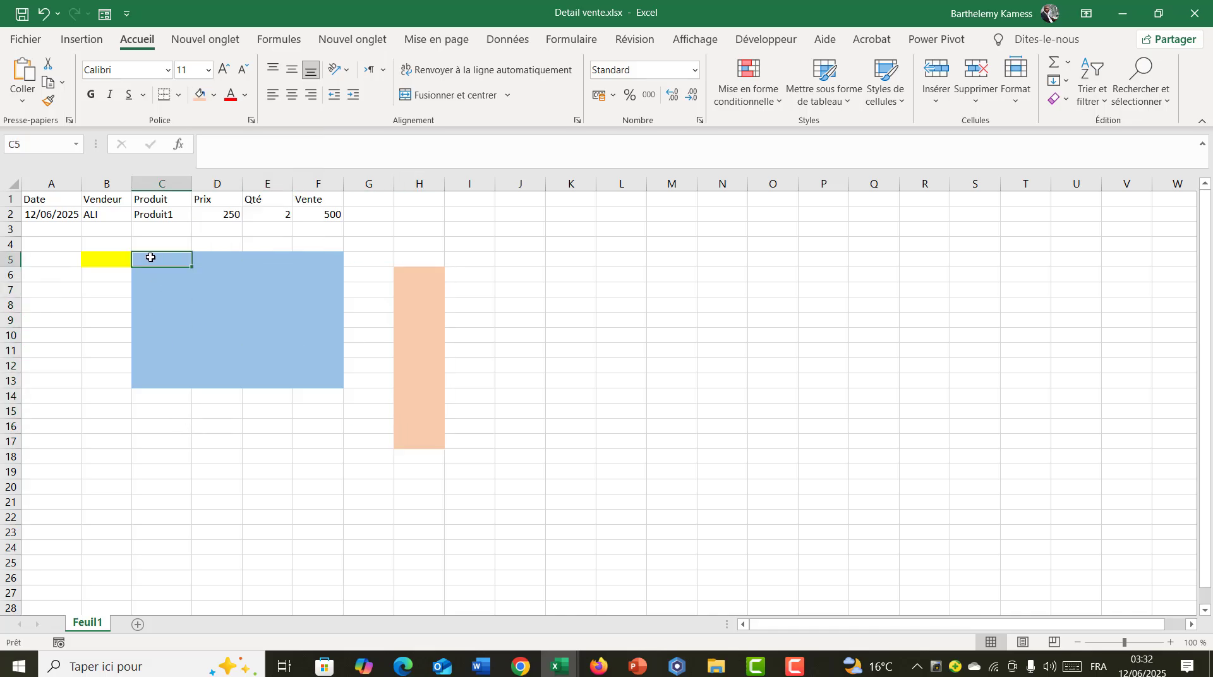
pyautogui.click(214, 96)
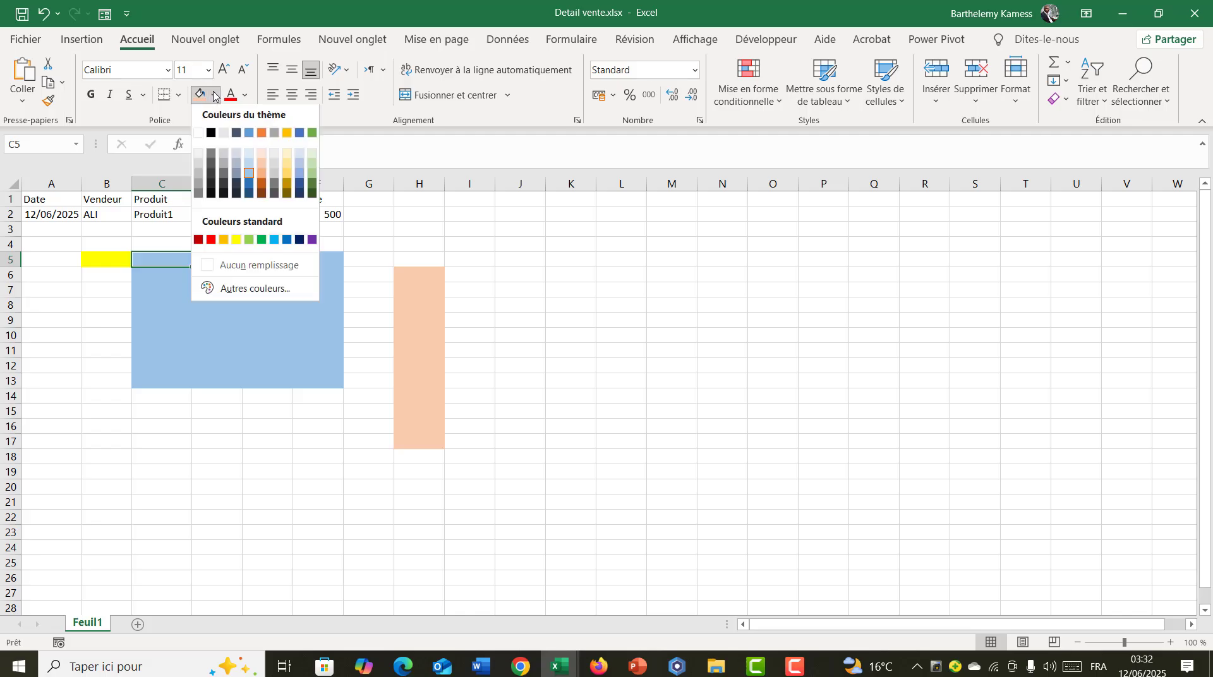
pyautogui.click(223, 240)
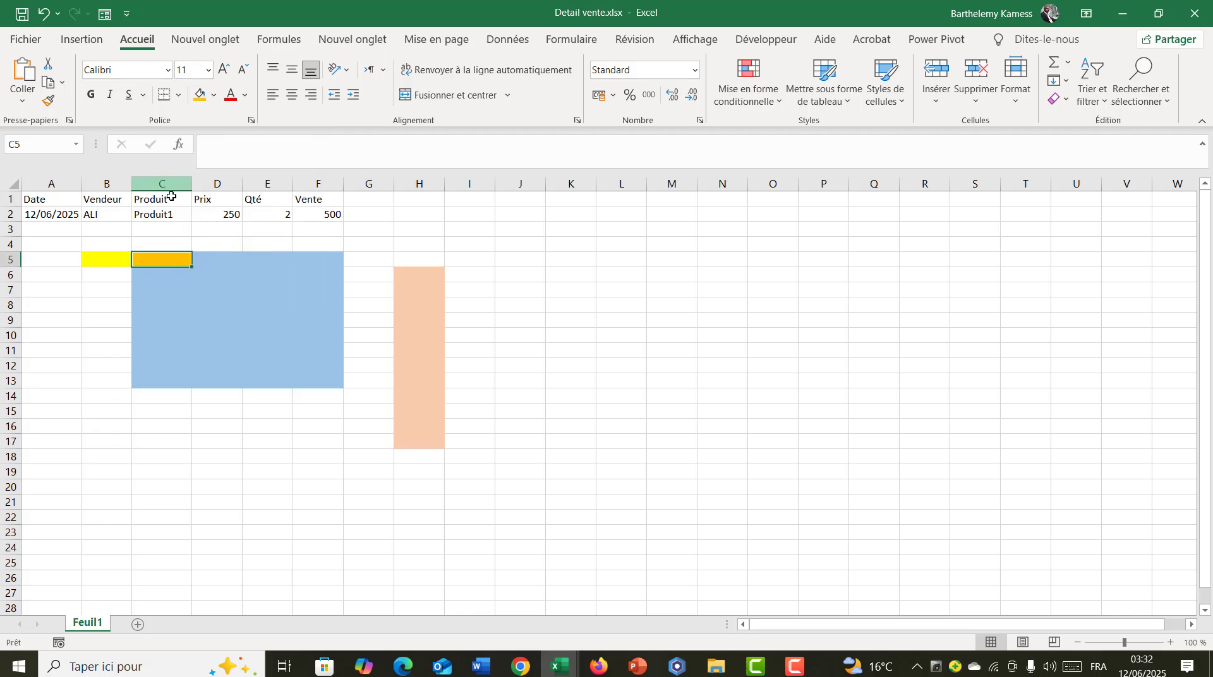
pyautogui.click(323, 379)
pyautogui.click(201, 95)
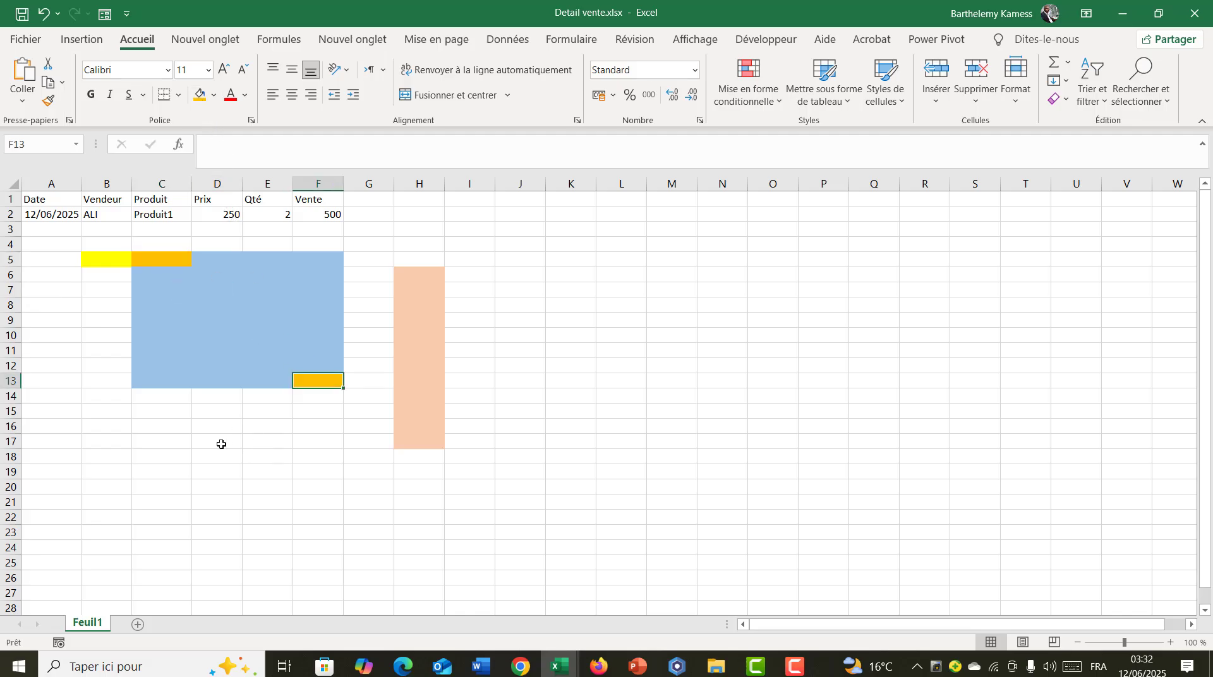
# Enter the range reference C3:F13 as text in cell C9 inside the blue area.
pyautogui.click(177, 322)
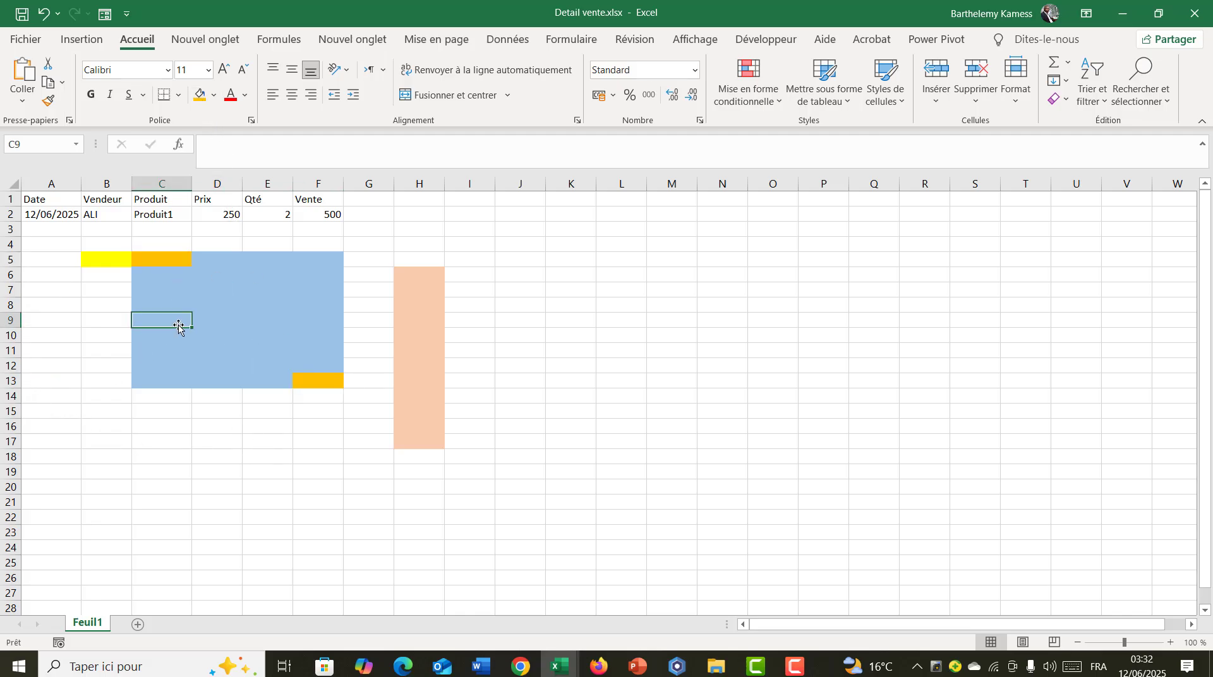
pyautogui.write('C2')
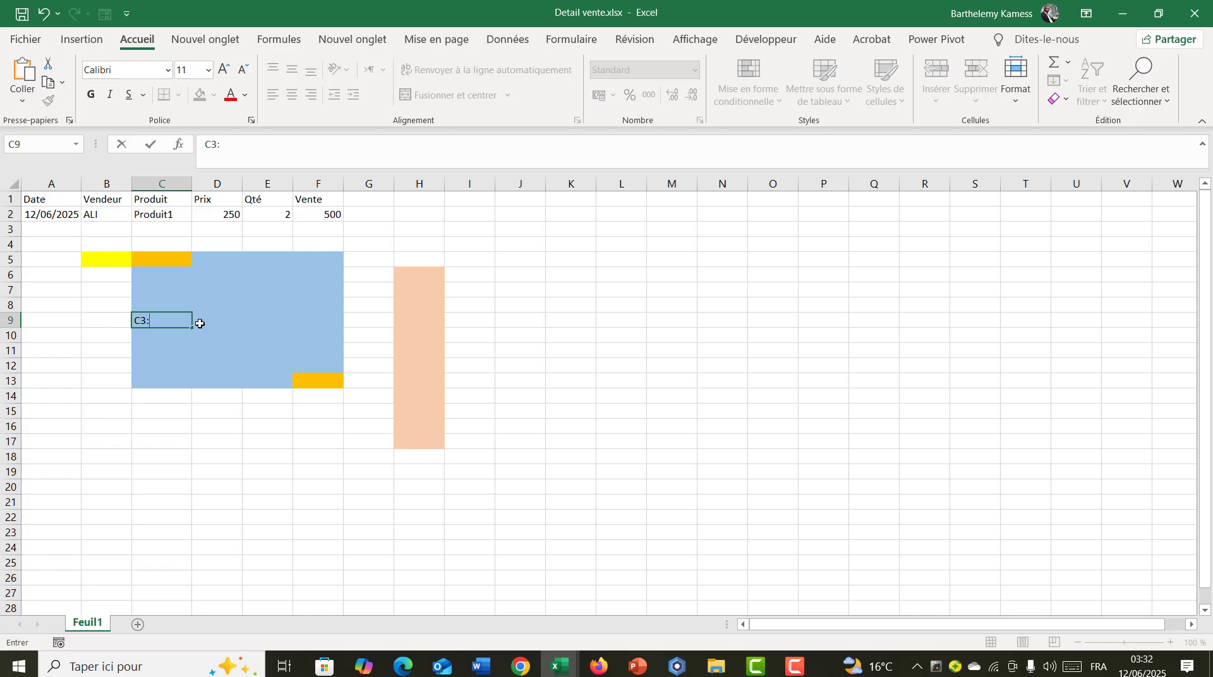
pyautogui.write(':F13')
pyautogui.click(182, 441)
pyautogui.click(158, 319)
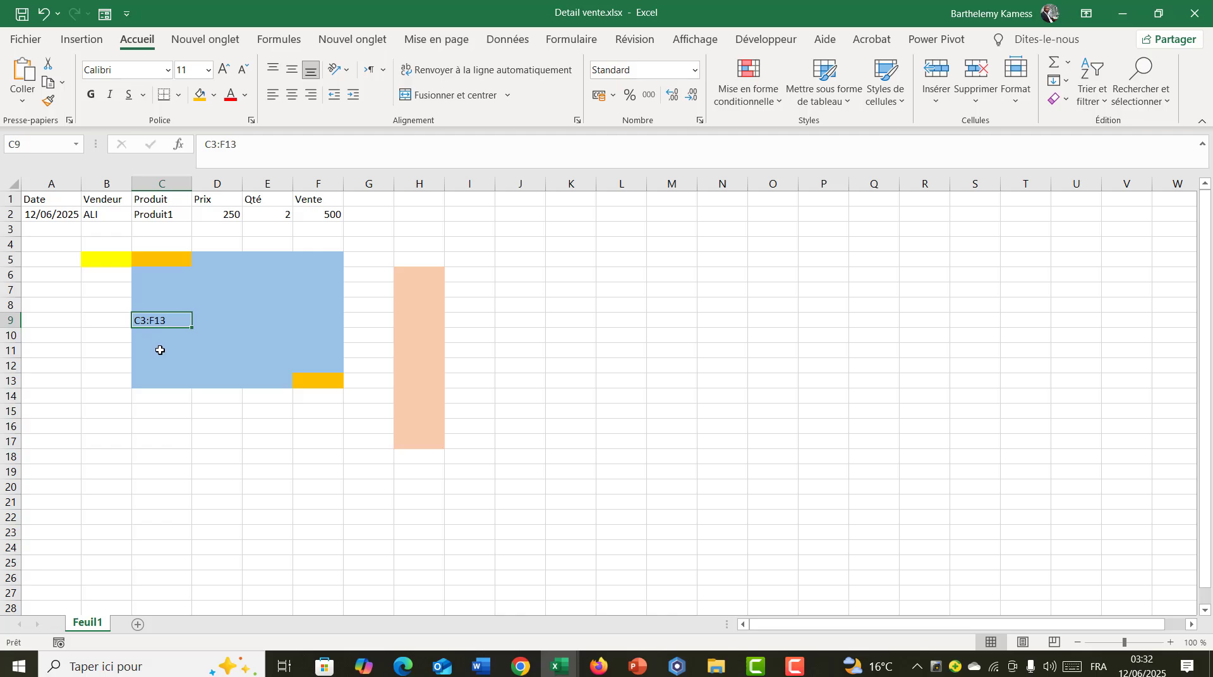
pyautogui.click(157, 412)
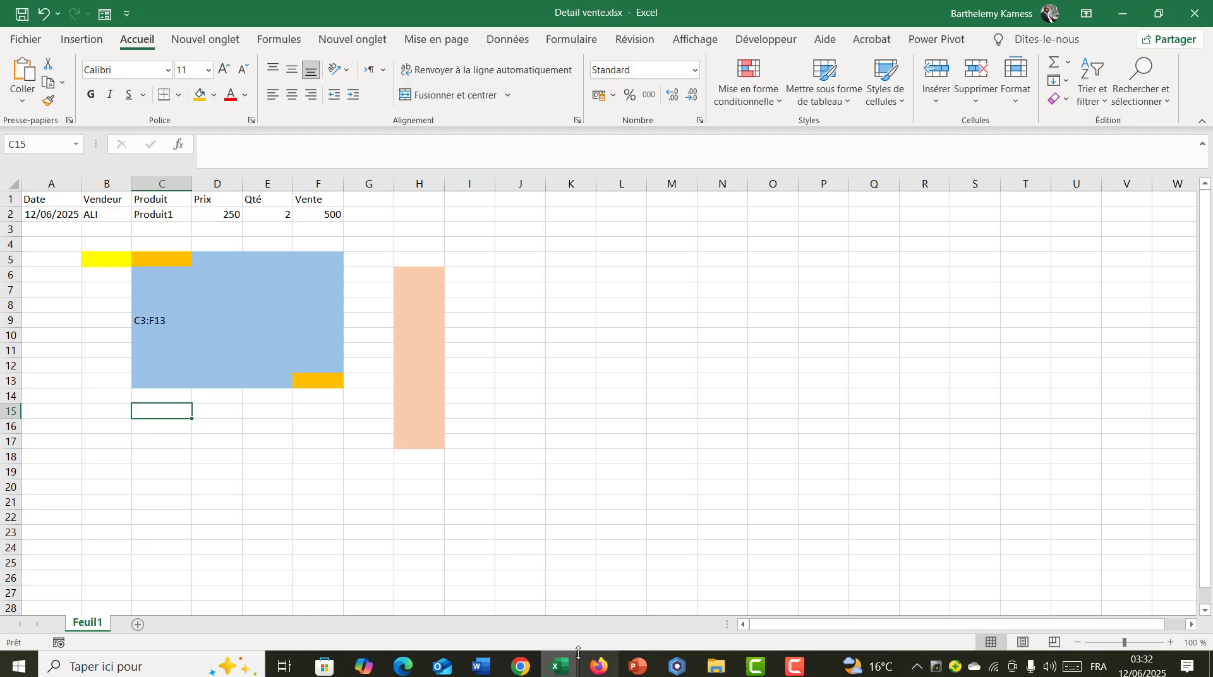
# Switch to the 1_Excel Débutant_Les bases fondamentales Excel Nv1.xlsm workbook and review the sections on columns and rows in the Terminologie Excel sheet.
pyautogui.moveTo(559, 667)
pyautogui.click(514, 537)
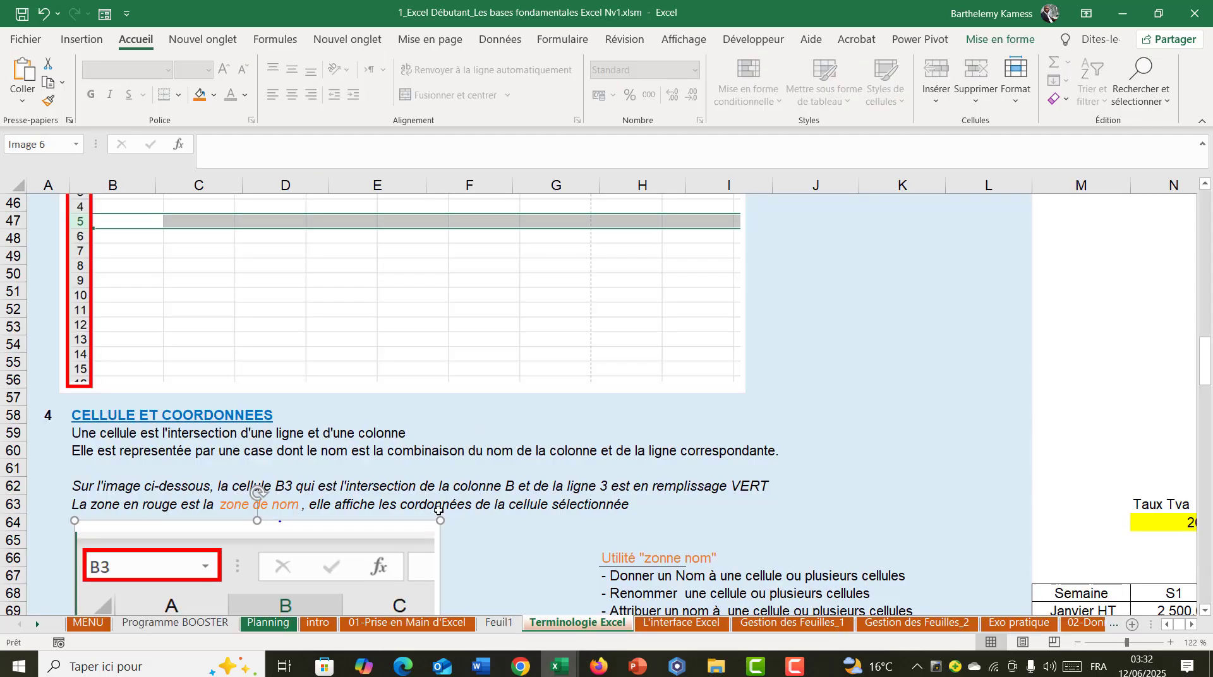
pyautogui.scroll(-3, 439, 511)
pyautogui.scroll(-3, 438, 510)
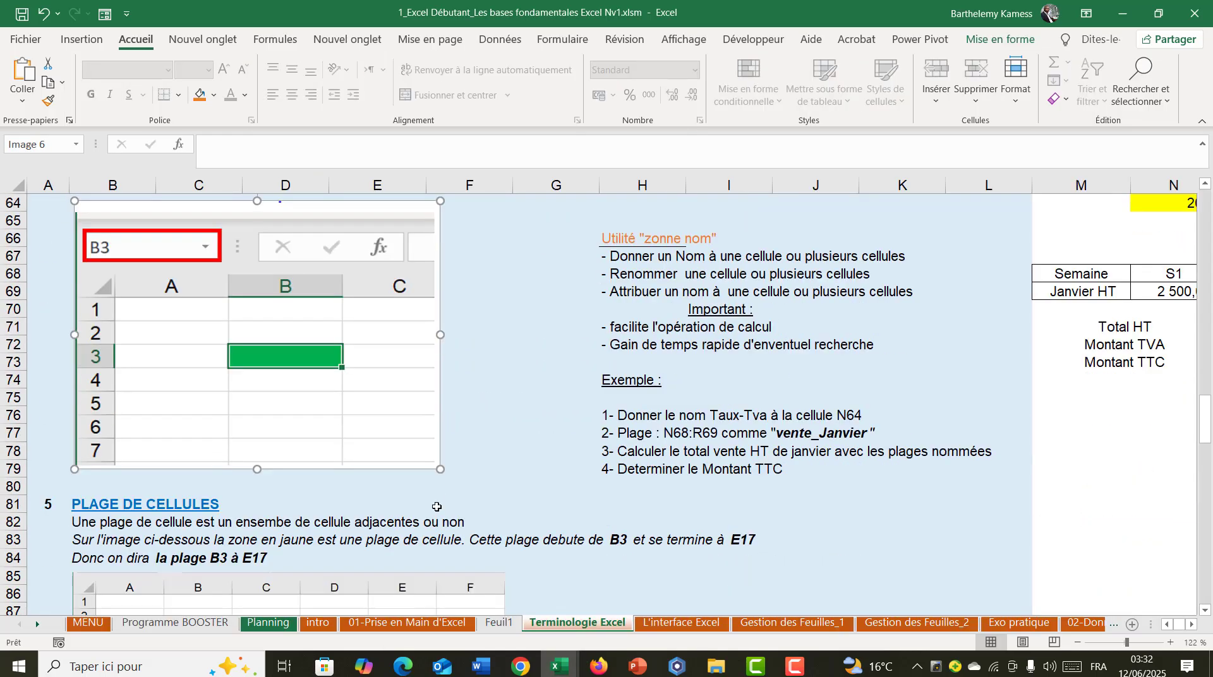
pyautogui.scroll(8, 437, 506)
pyautogui.scroll(13, 437, 505)
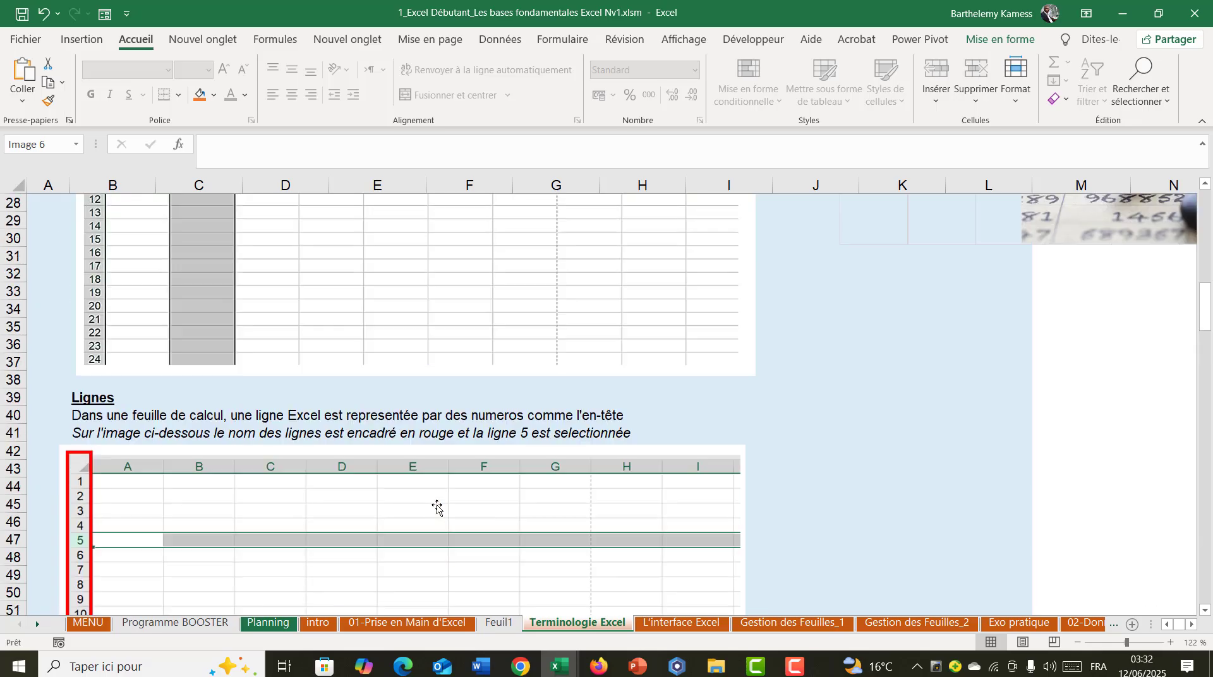
pyautogui.scroll(-3, 323, 506)
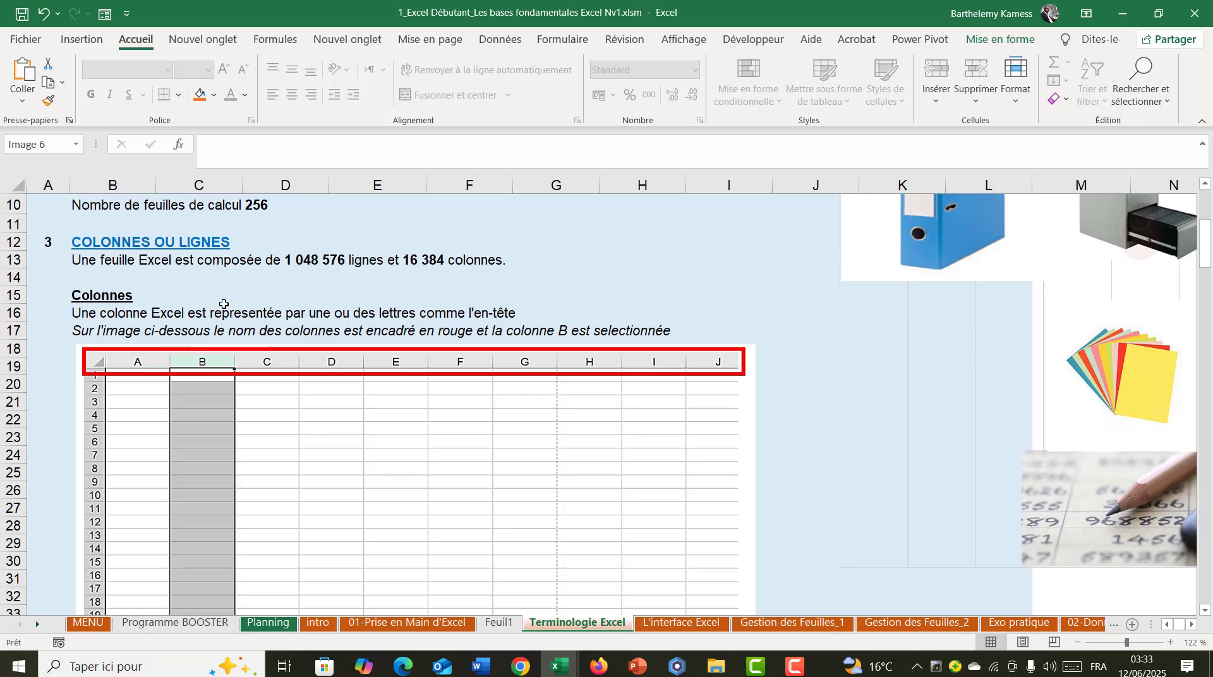
pyautogui.scroll(-2, 224, 305)
pyautogui.scroll(2, 226, 307)
pyautogui.scroll(-3, 346, 378)
pyautogui.scroll(-6, 327, 378)
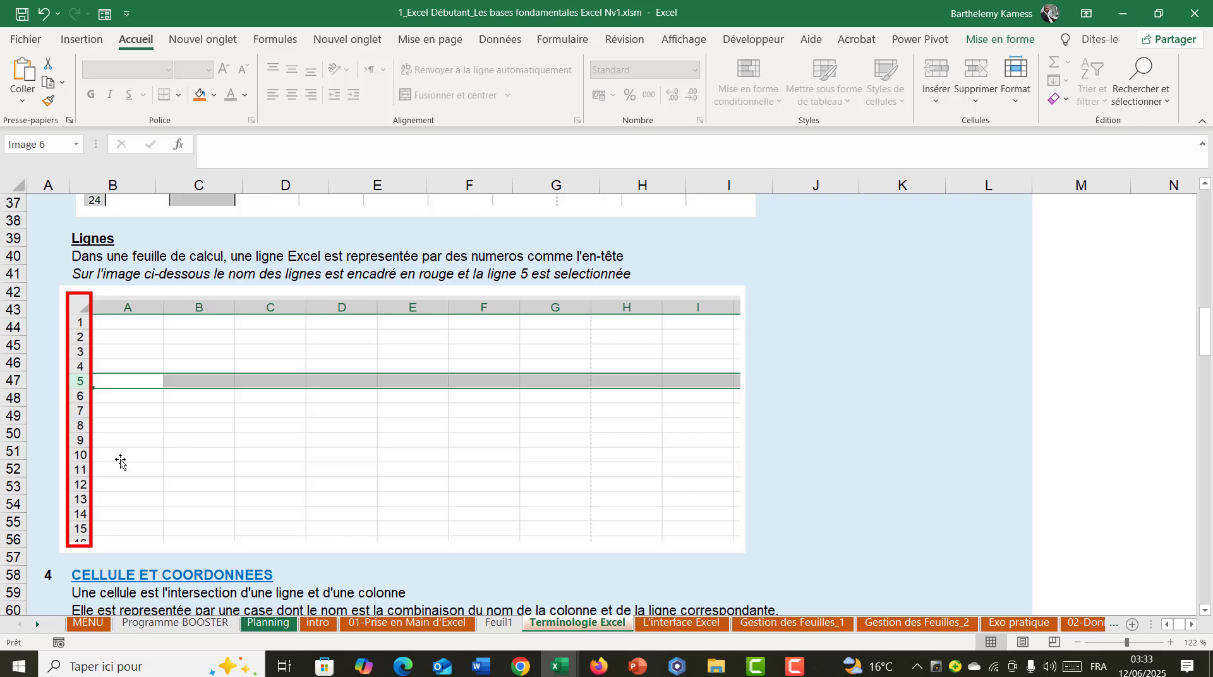
pyautogui.scroll(-2, 120, 464)
pyautogui.scroll(3, 120, 464)
# Review the Cellule et coordonnées and Plage de cellules sections of the terminology sheet.
pyautogui.scroll(-7, 120, 464)
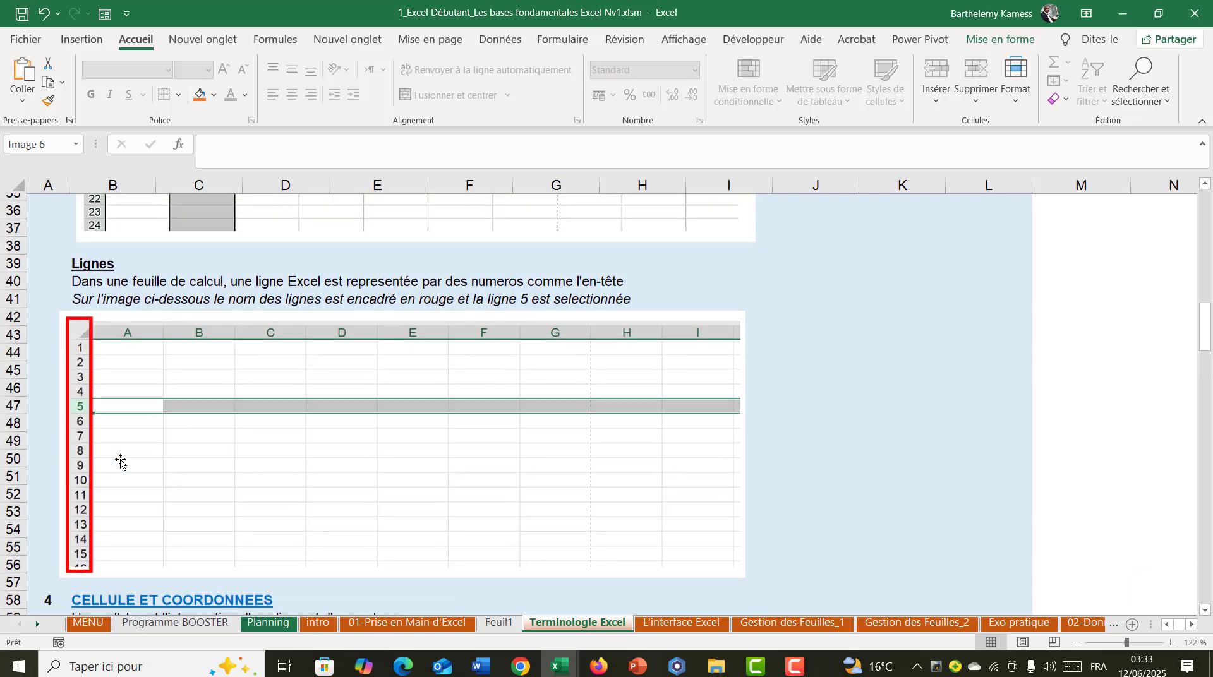
pyautogui.scroll(-2, 120, 464)
pyautogui.scroll(2, 120, 465)
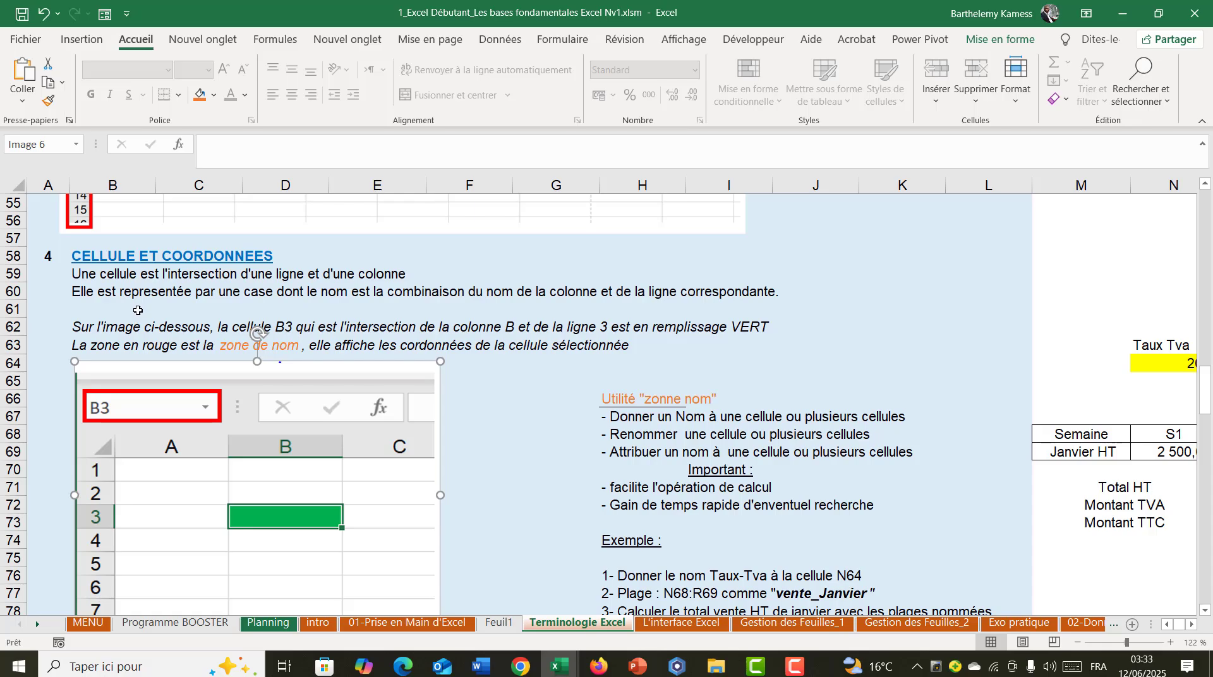
pyautogui.scroll(-1, 138, 311)
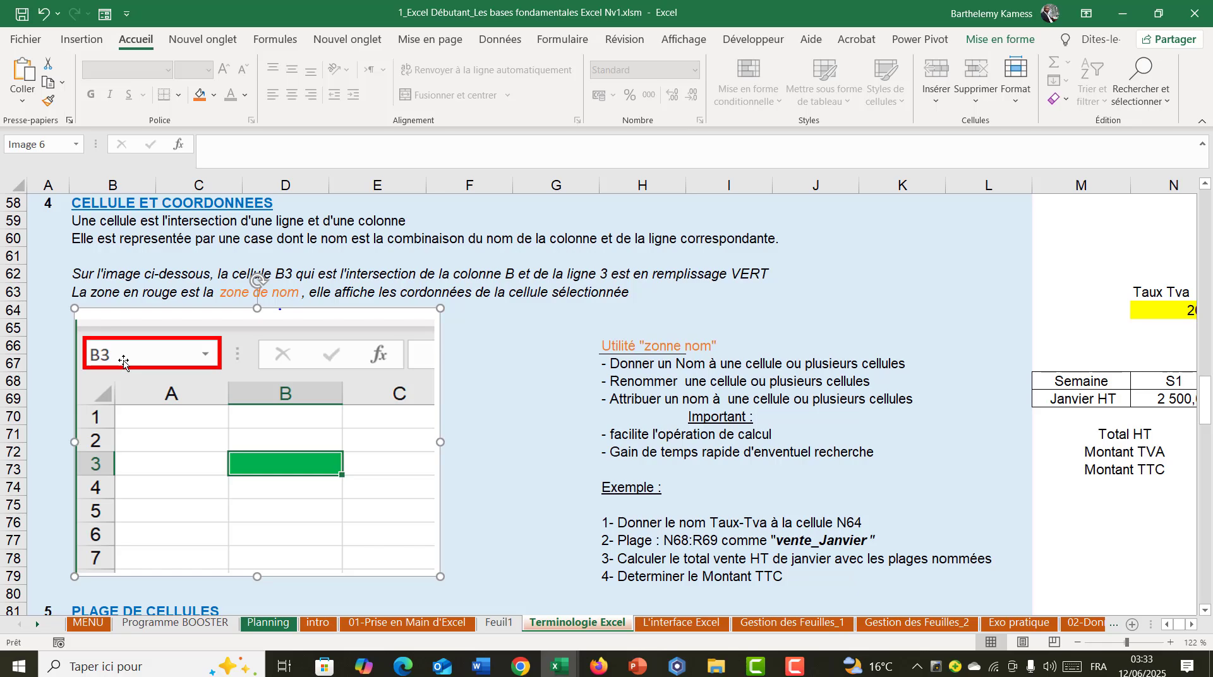
pyautogui.scroll(-4, 123, 362)
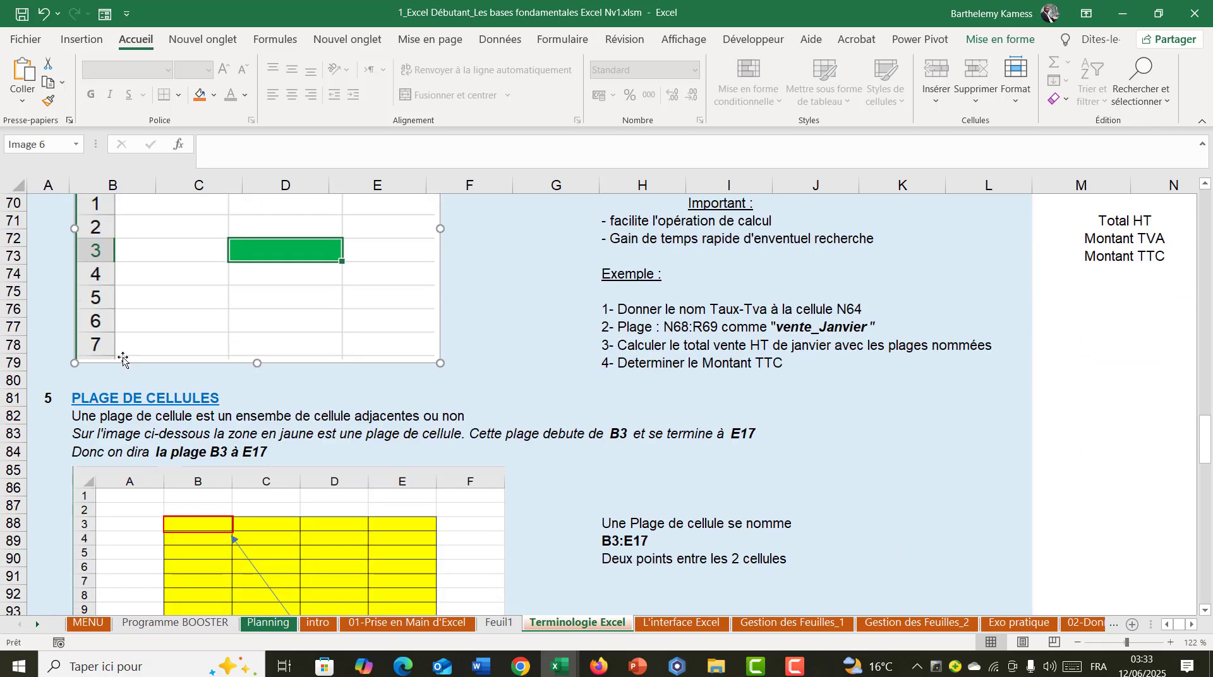
pyautogui.scroll(-2, 123, 362)
# Switch back to the Detail vente workbook and check the cell references of H2, B16 and other cells in the name box.
pyautogui.moveTo(559, 666)
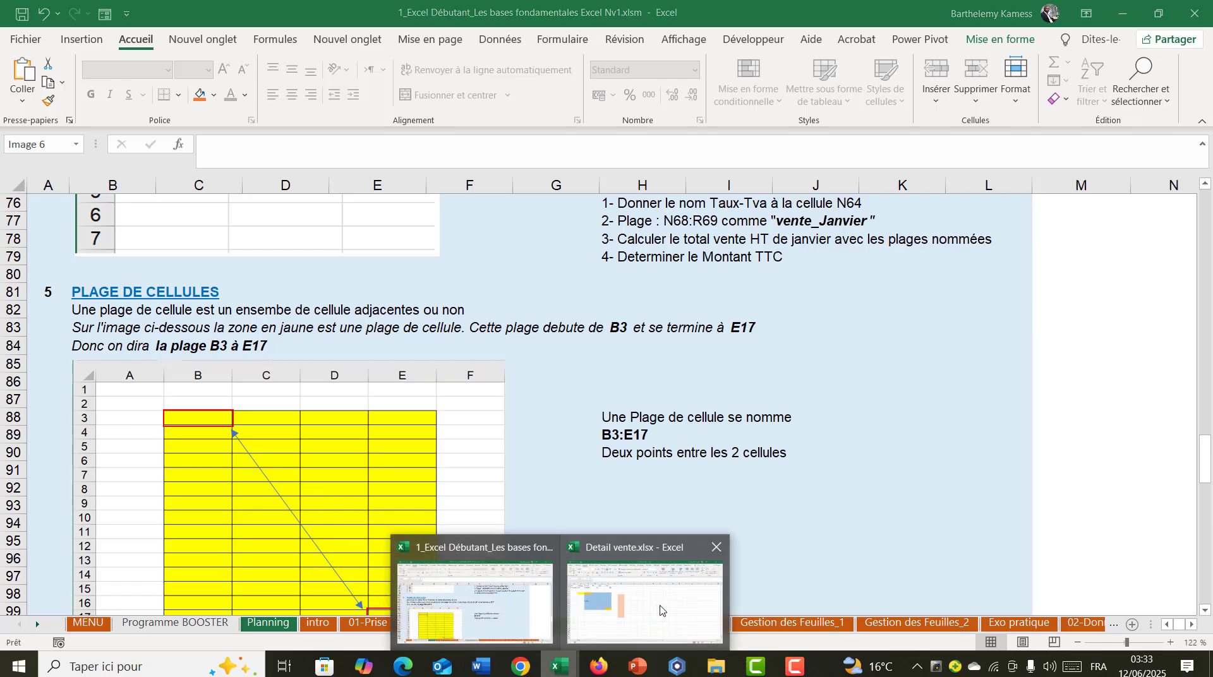
pyautogui.click(660, 609)
pyautogui.click(419, 213)
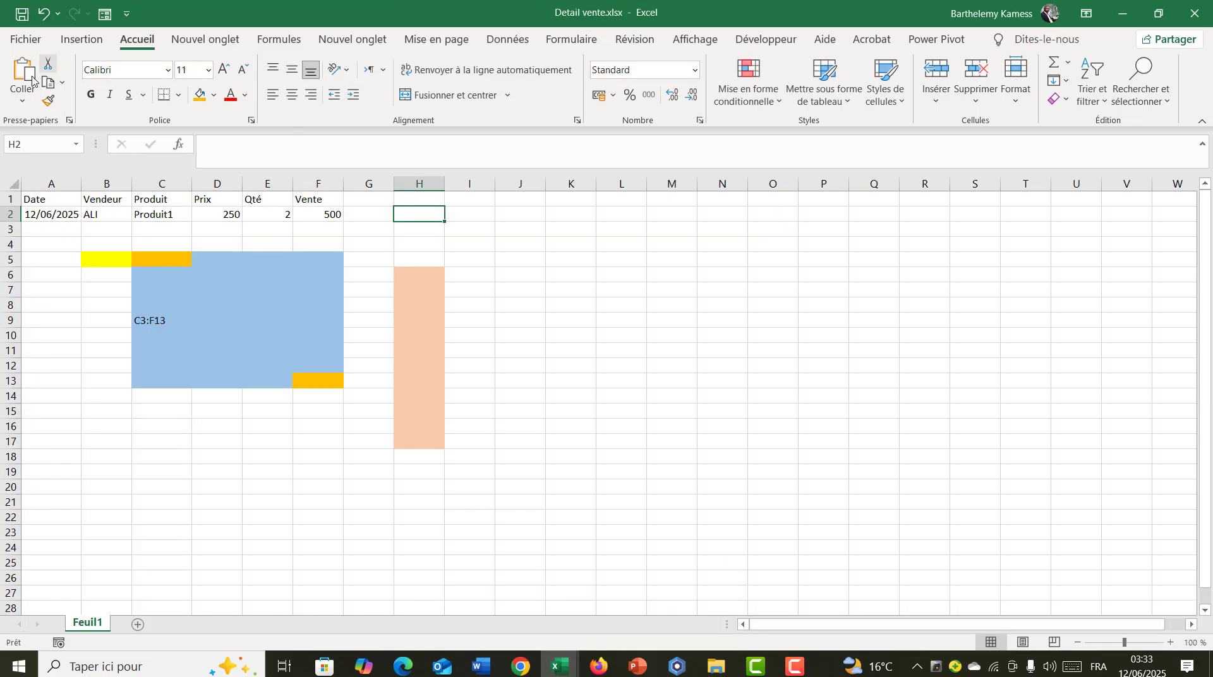
pyautogui.click(11, 144)
pyautogui.click(114, 423)
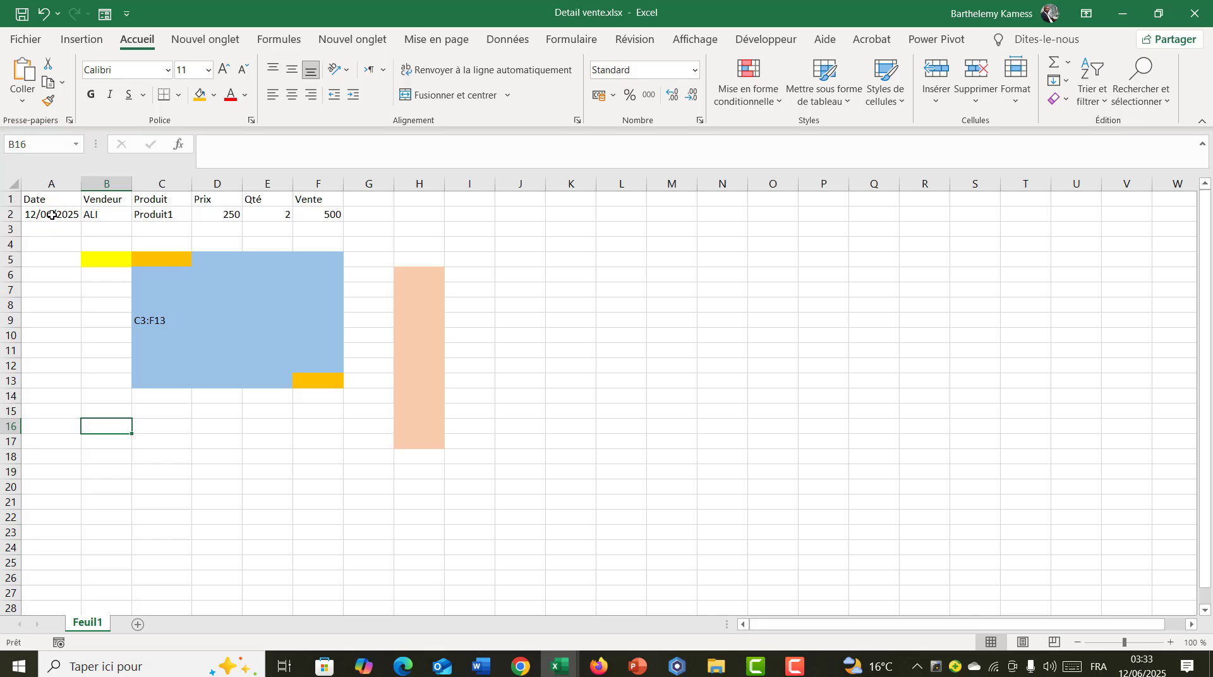
pyautogui.click(27, 146)
pyautogui.click(28, 145)
pyautogui.click(96, 381)
pyautogui.click(98, 290)
# Examine the contents and references of the sales record cells in row 2 and of the empty cell A3.
pyautogui.click(196, 213)
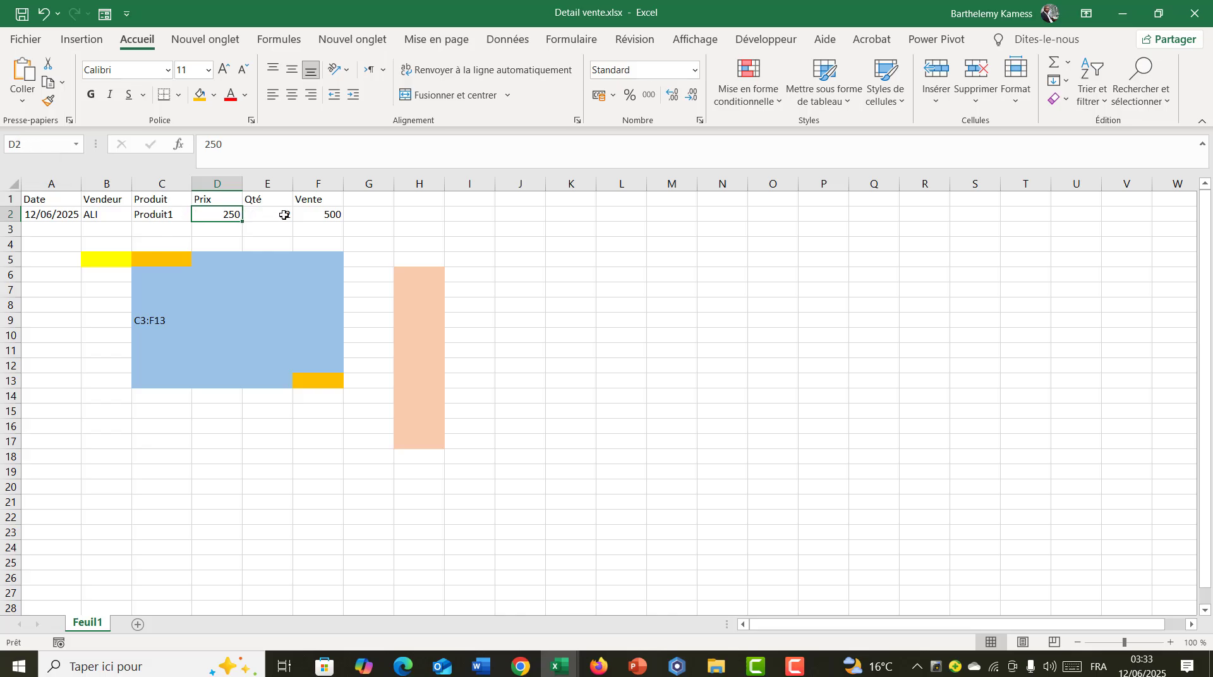
pyautogui.click(307, 215)
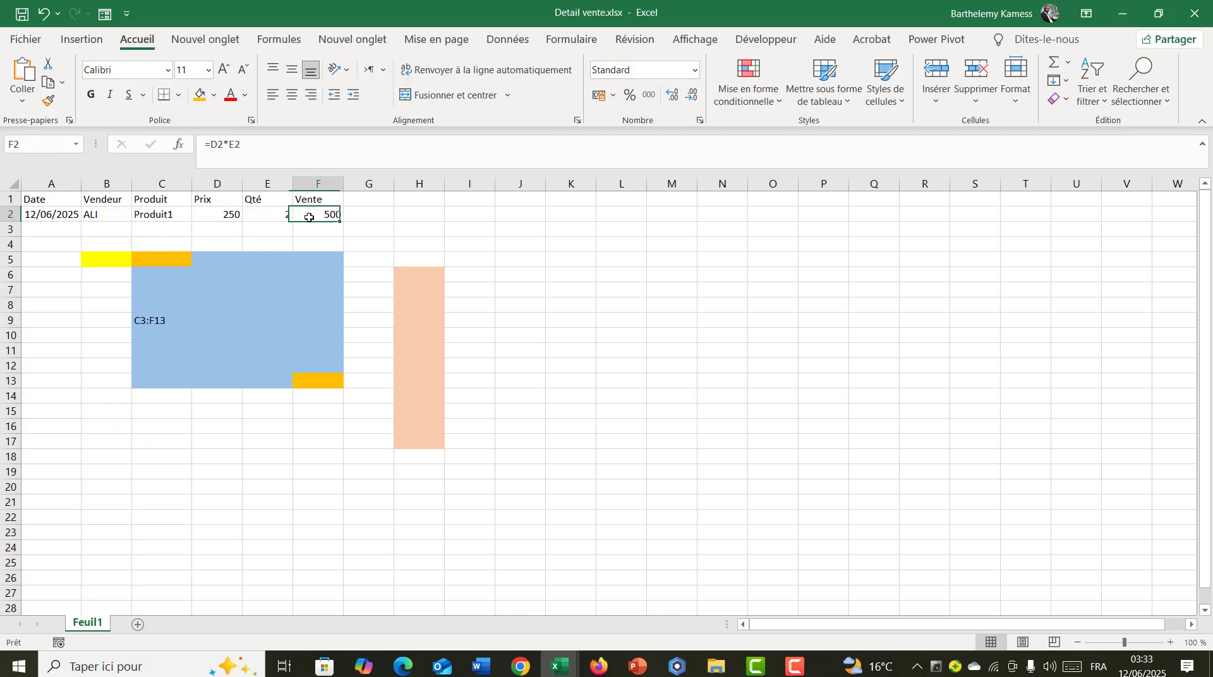
pyautogui.click(42, 216)
pyautogui.click(107, 214)
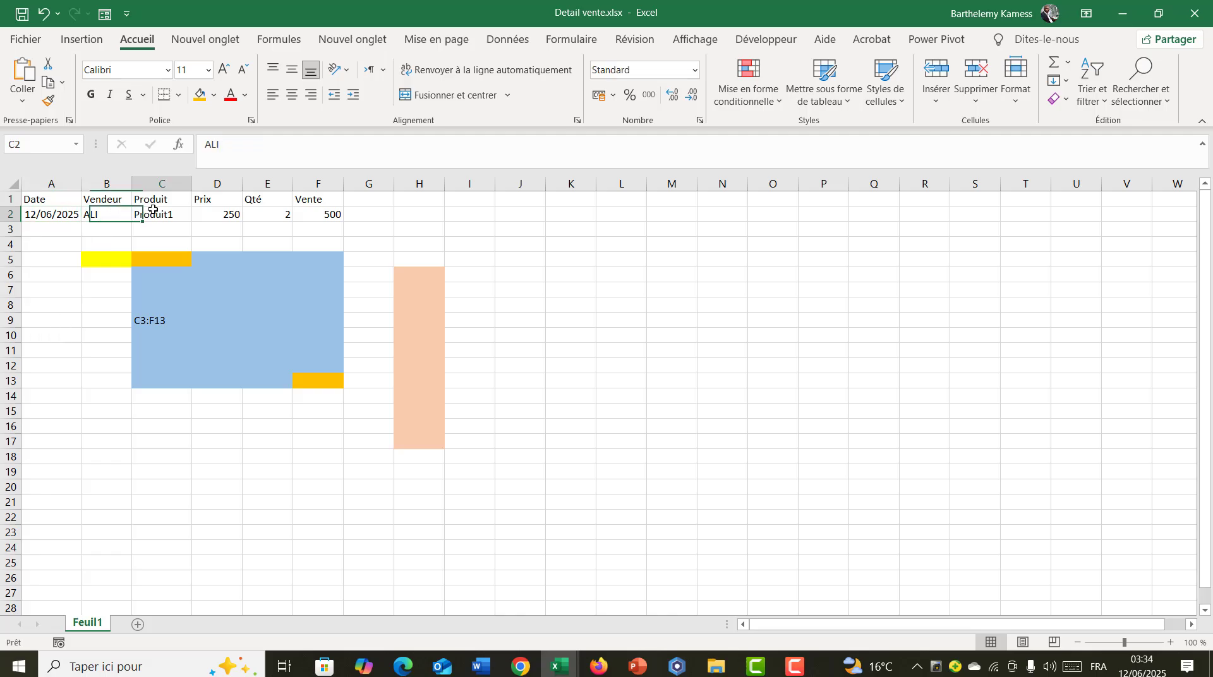
pyautogui.click(161, 215)
pyautogui.click(218, 215)
pyautogui.click(108, 351)
pyautogui.click(187, 442)
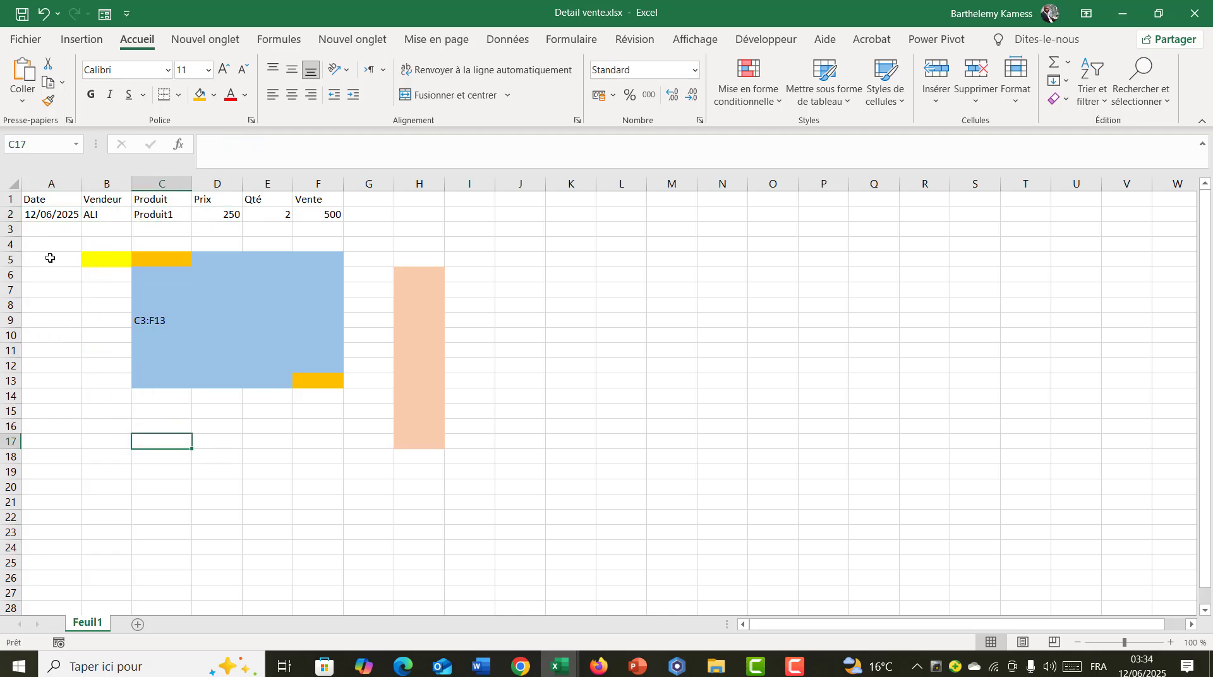
pyautogui.click(56, 229)
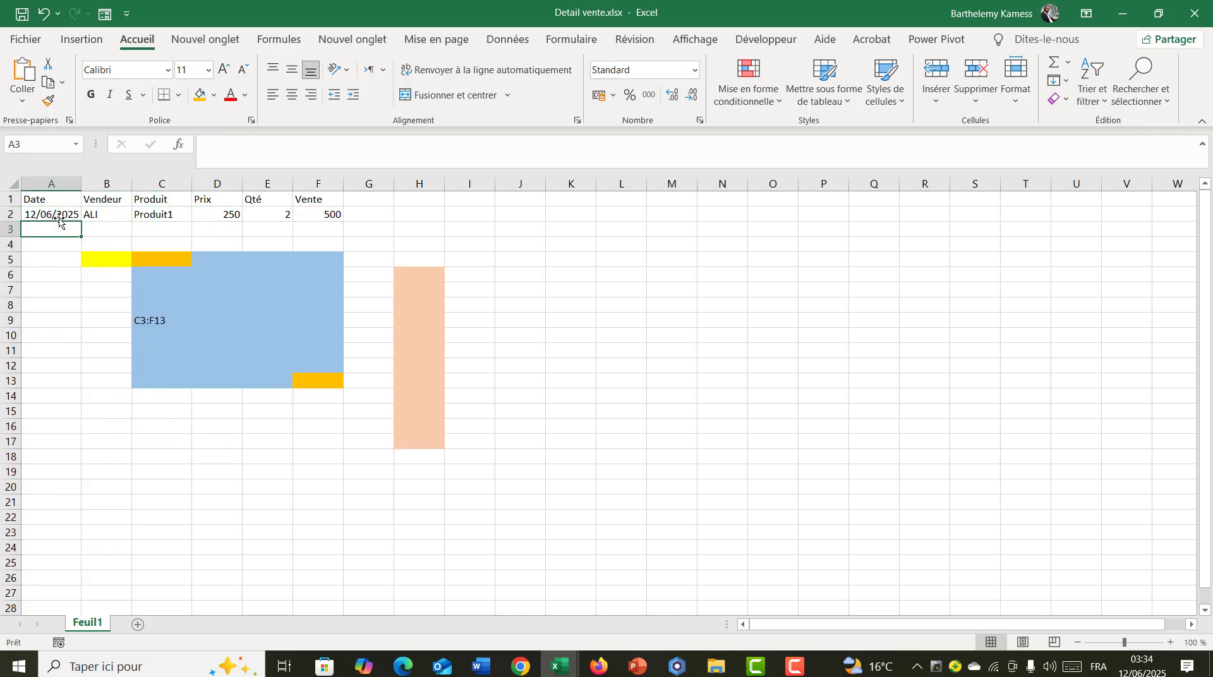
pyautogui.click(28, 146)
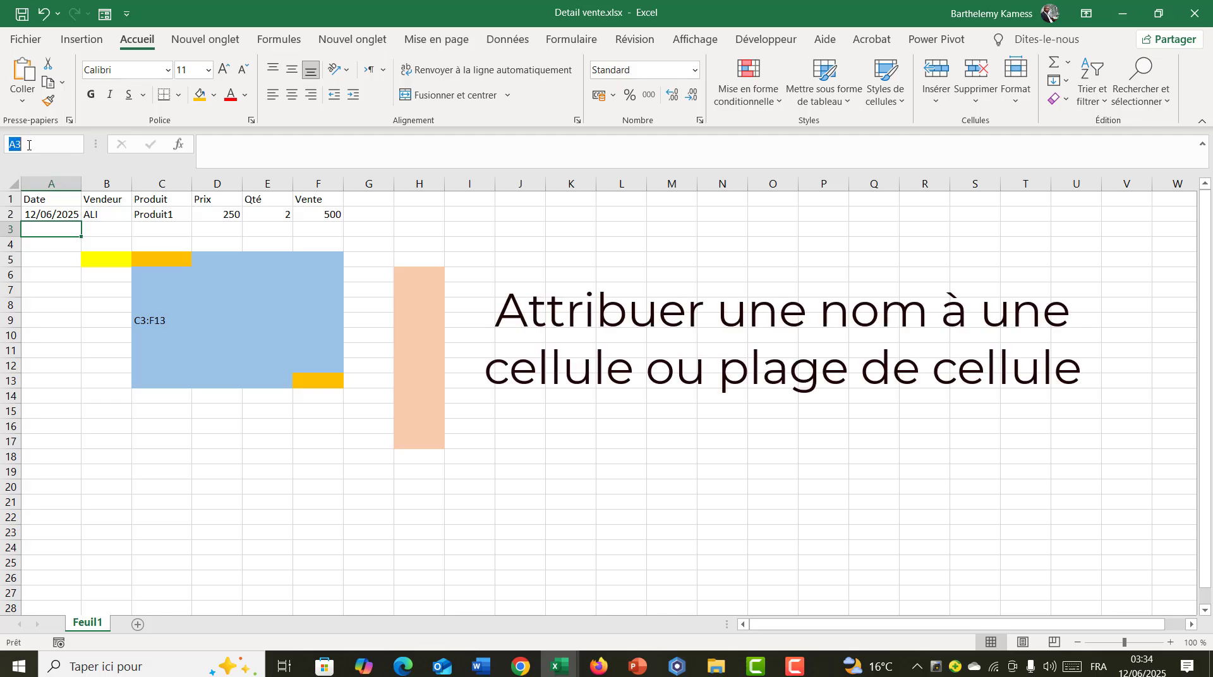
# Name cell B2 after the seller it contains and reselect it to check its defined name.
pyautogui.click(109, 214)
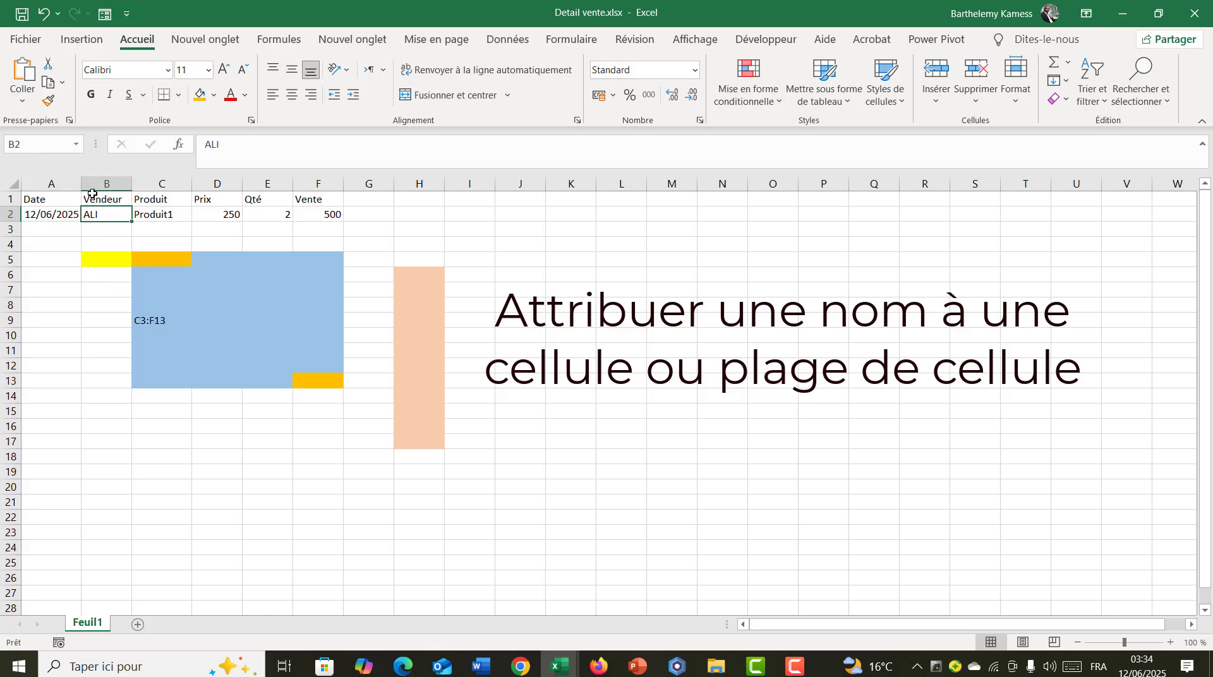
pyautogui.click(49, 148)
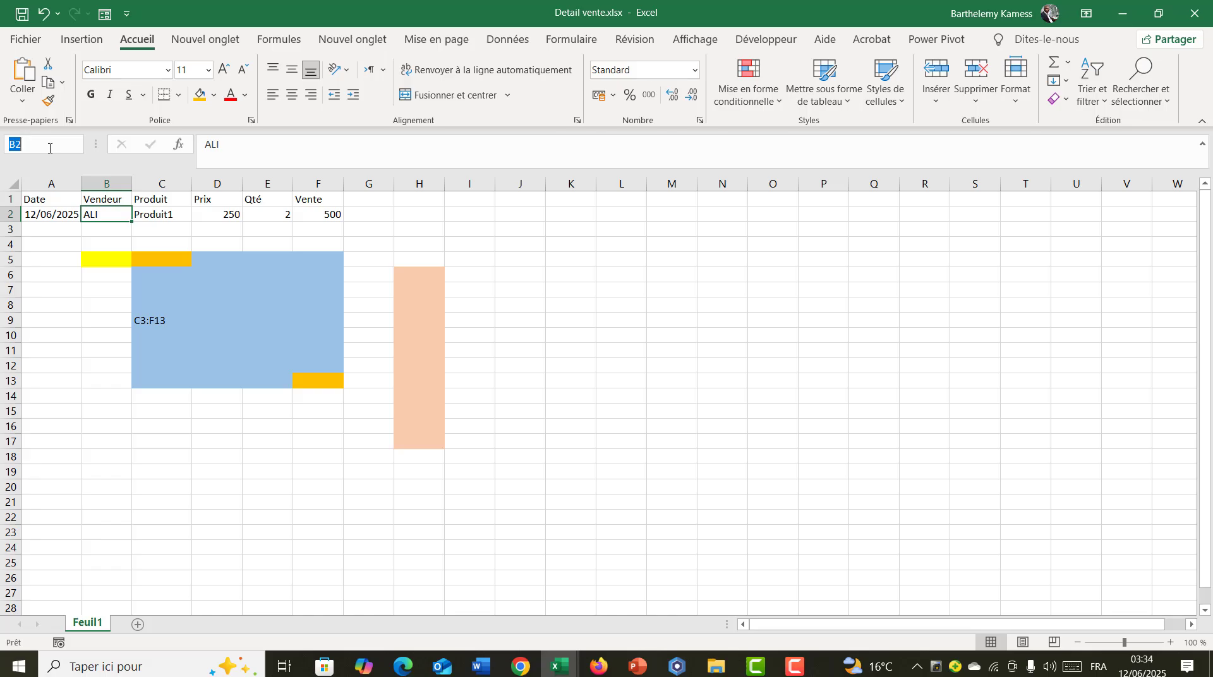
pyautogui.write('ALI')
pyautogui.click(97, 362)
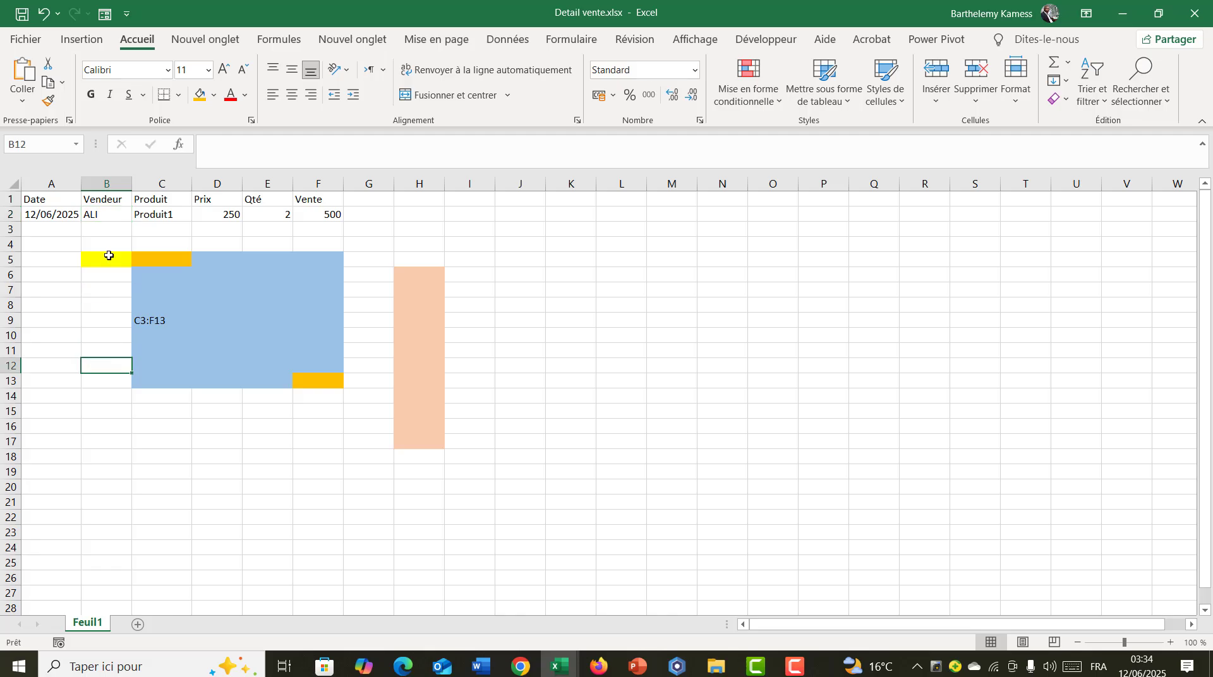
pyautogui.click(108, 214)
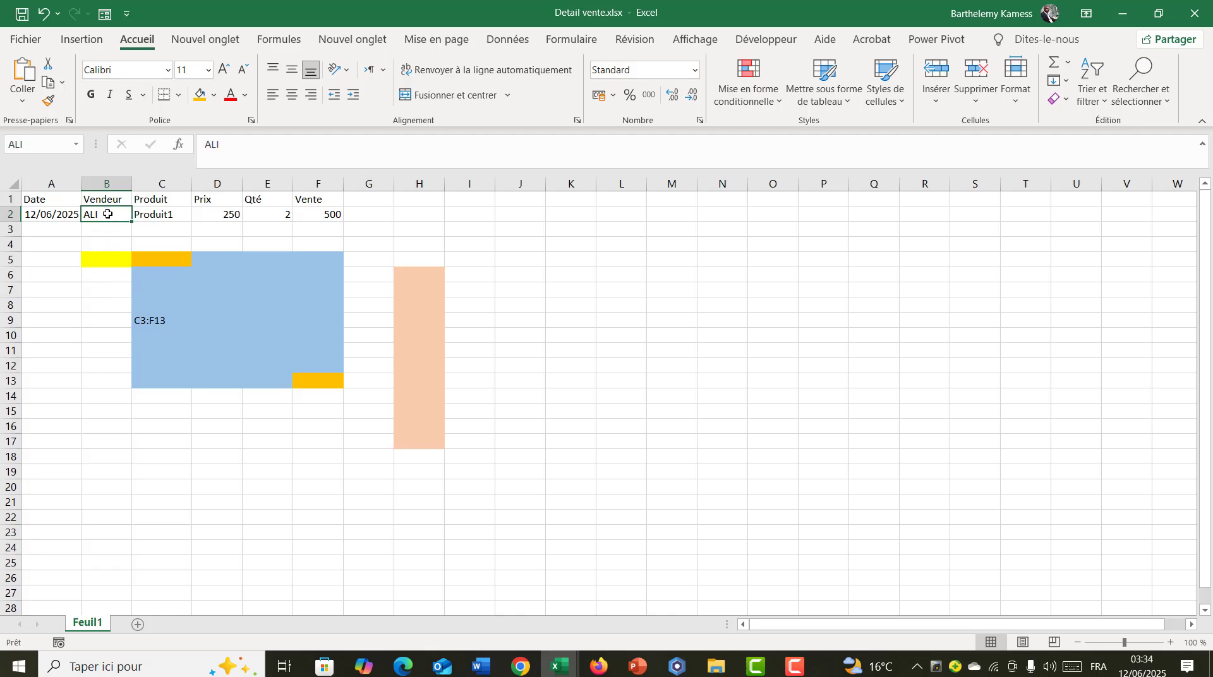
# Go to the named seller cell from the list of defined names, and examine C2 and the cells beneath it.
pyautogui.click(91, 238)
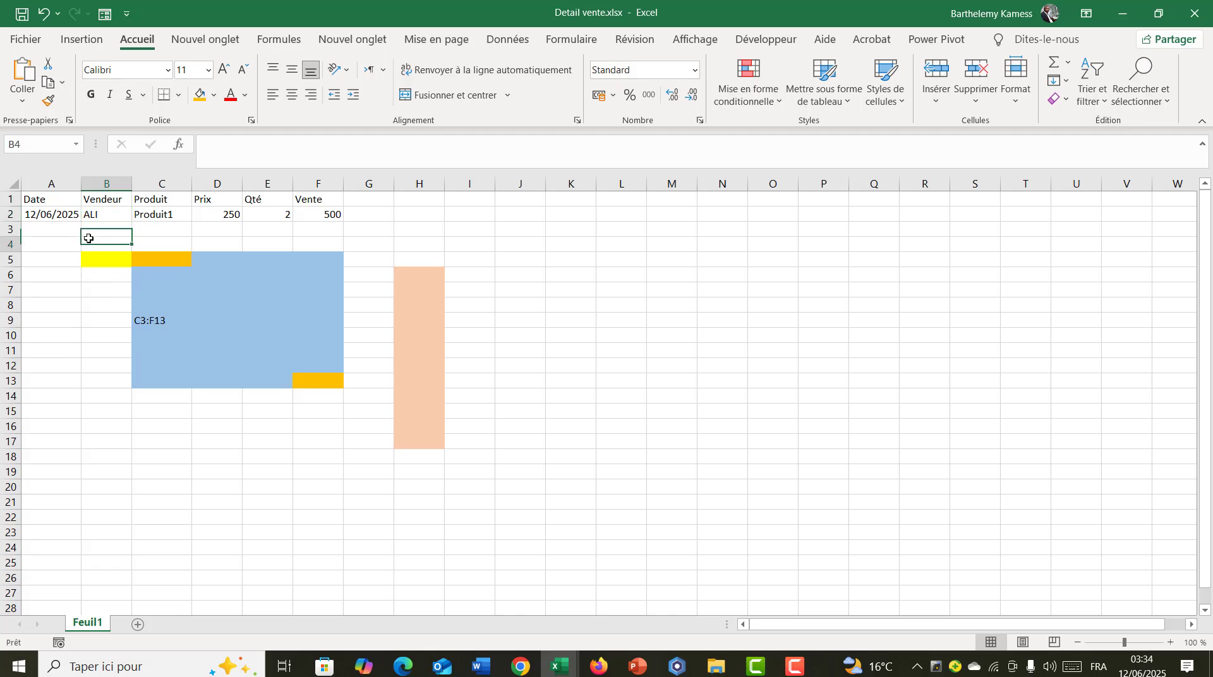
pyautogui.click(73, 292)
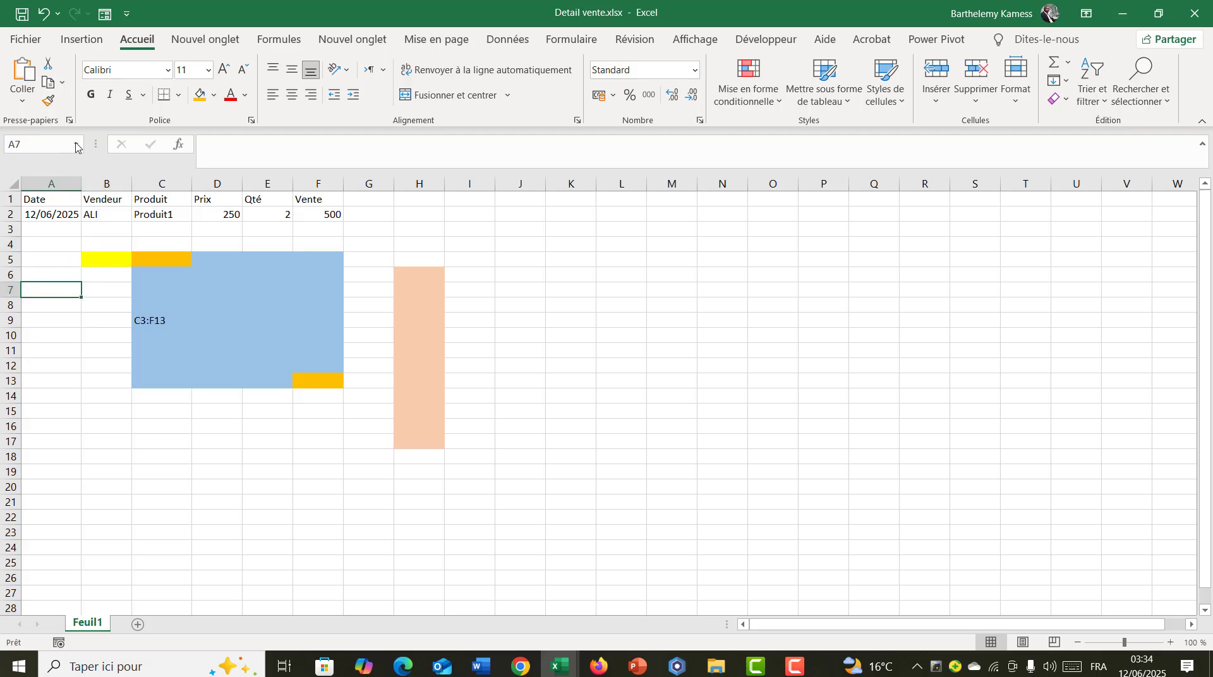
pyautogui.click(75, 144)
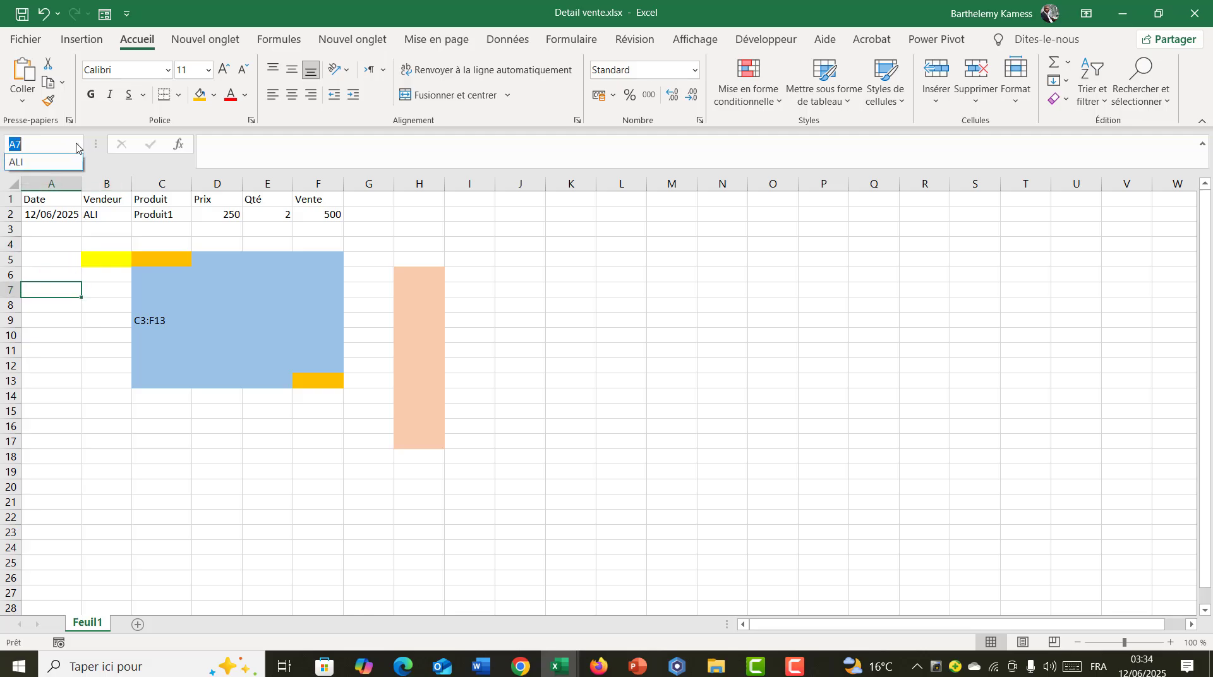
pyautogui.click(33, 162)
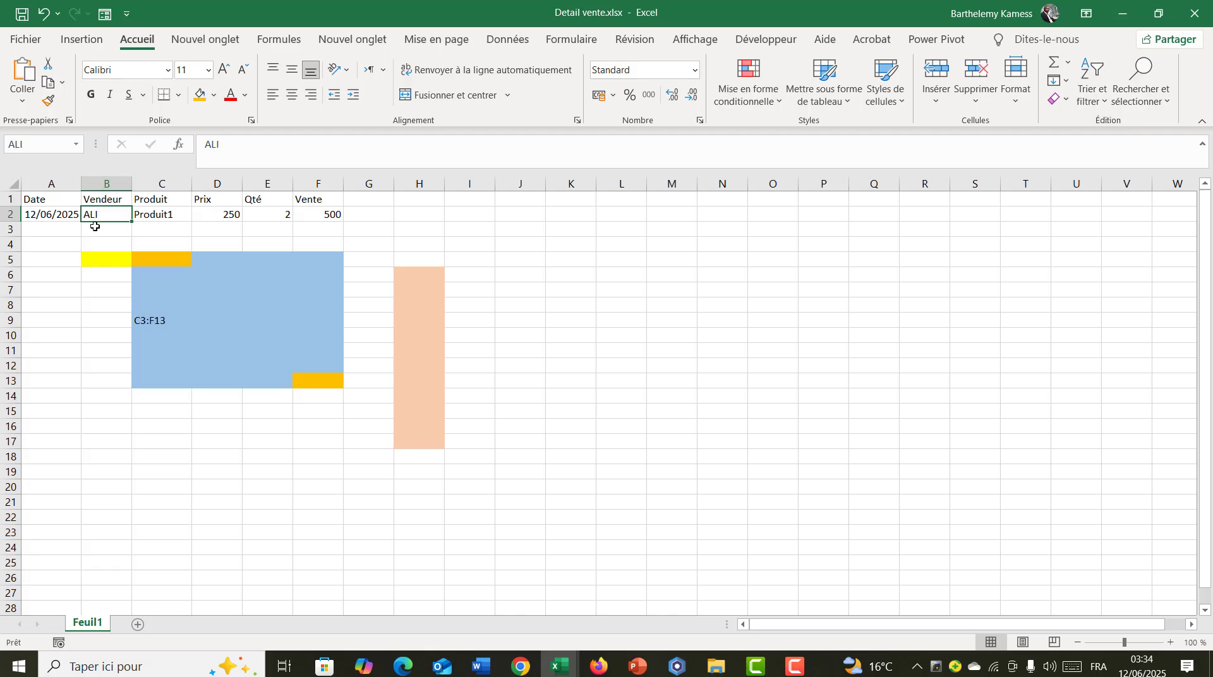
pyautogui.click(50, 146)
pyautogui.click(156, 213)
pyautogui.click(140, 243)
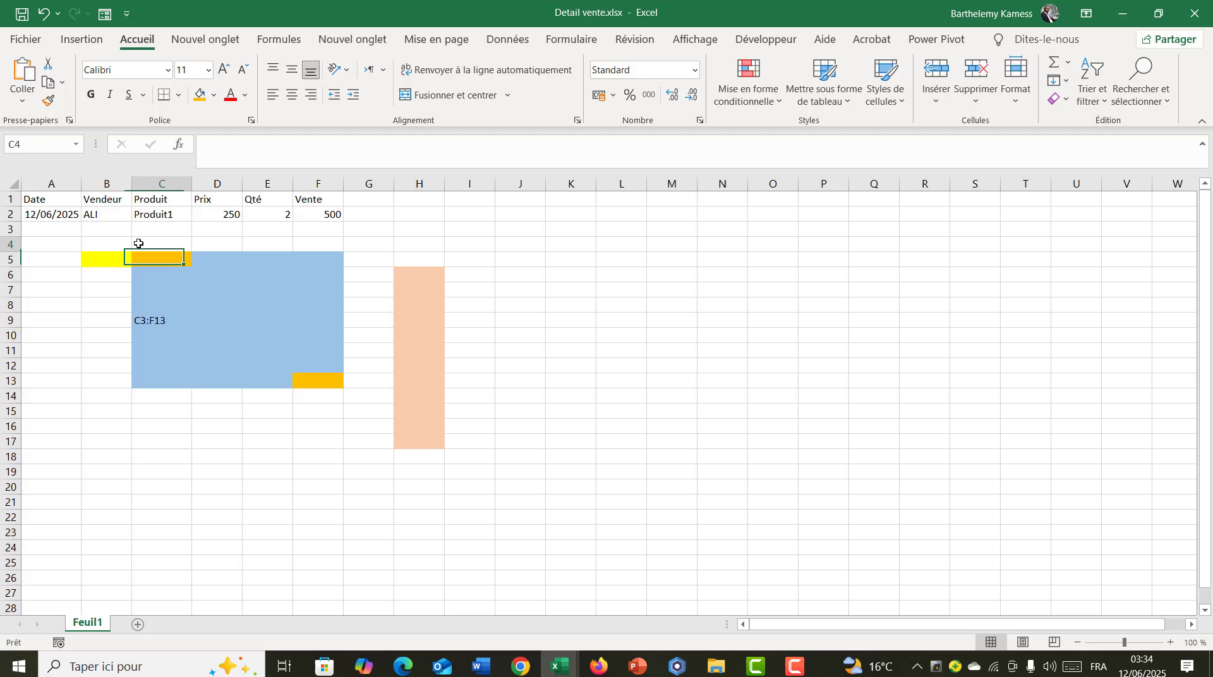
pyautogui.click(208, 228)
pyautogui.click(257, 229)
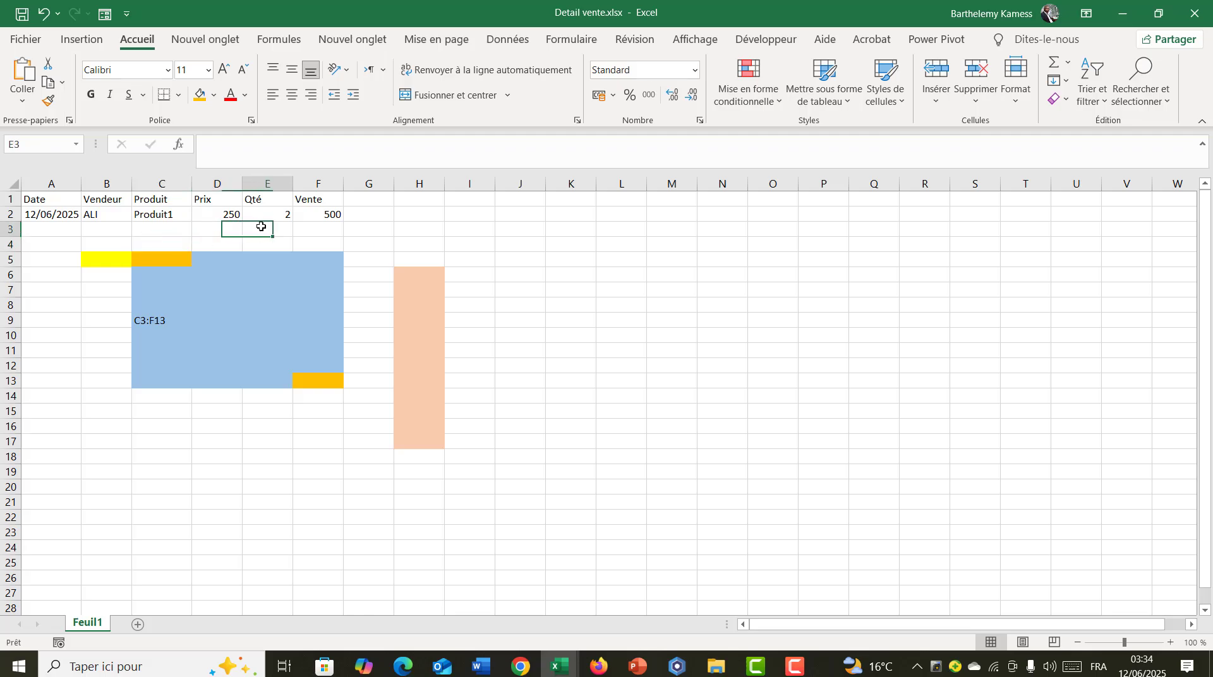
pyautogui.click(29, 141)
pyautogui.write('DATE DE VENTE')
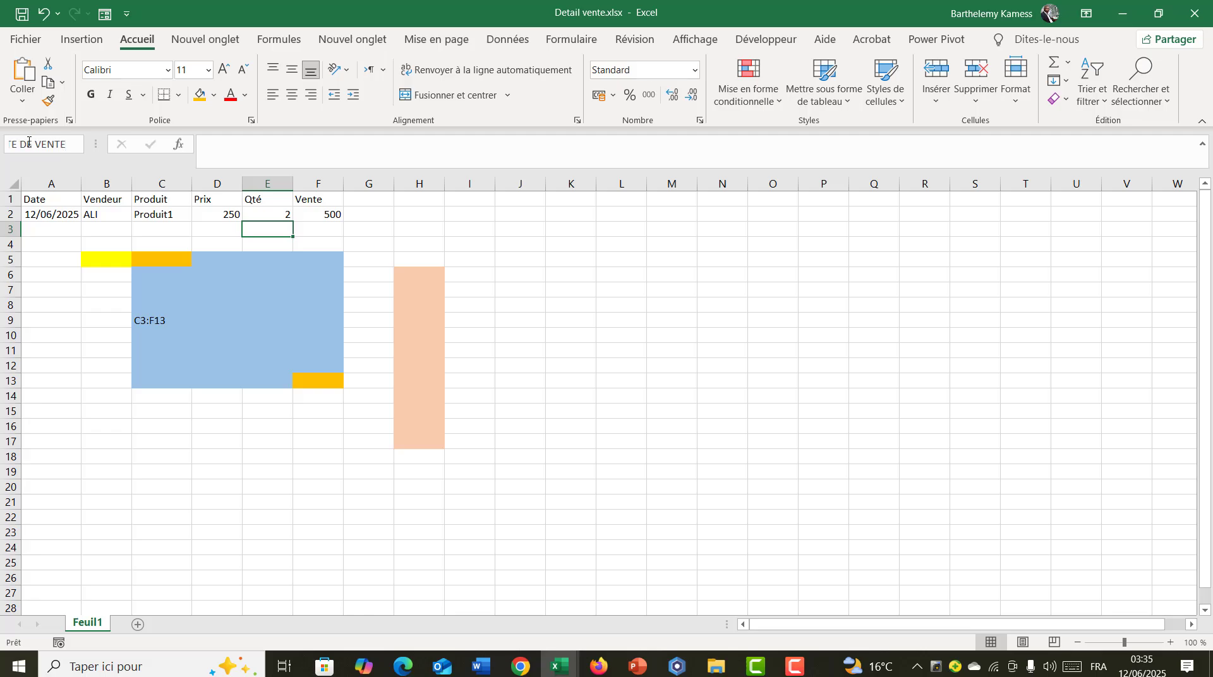
pyautogui.press('BackSpace')
pyautogui.press('BackSpace')
pyautogui.press('BackSpace')
pyautogui.press('BackSpace')
pyautogui.press('BackSpace')
pyautogui.press('BackSpace')
pyautogui.press('BackSpace')
pyautogui.press('BackSpace')
pyautogui.press('BackSpace')
pyautogui.press('BackSpace')
pyautogui.press('BackSpace')
# Switch to the Excel Débutant course workbook and examine the PLAGE DE CELLULES section and the range notation in H89.
pyautogui.moveTo(560, 667)
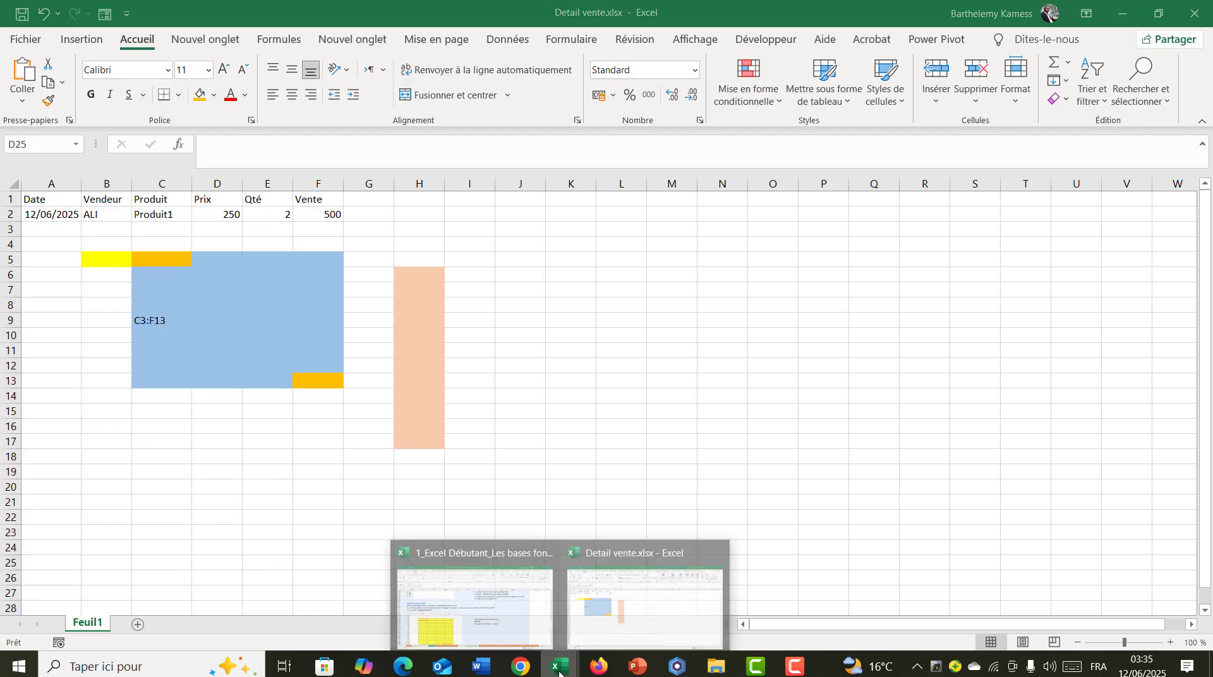
pyautogui.click(468, 587)
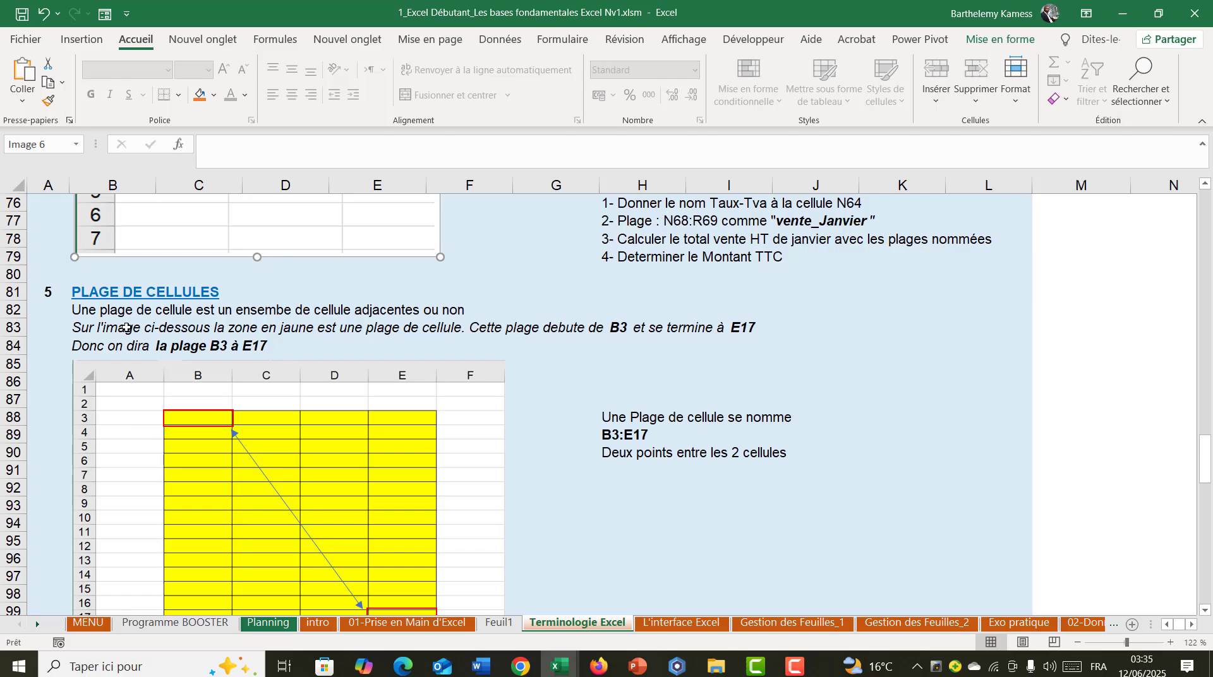
pyautogui.scroll(-1, 126, 328)
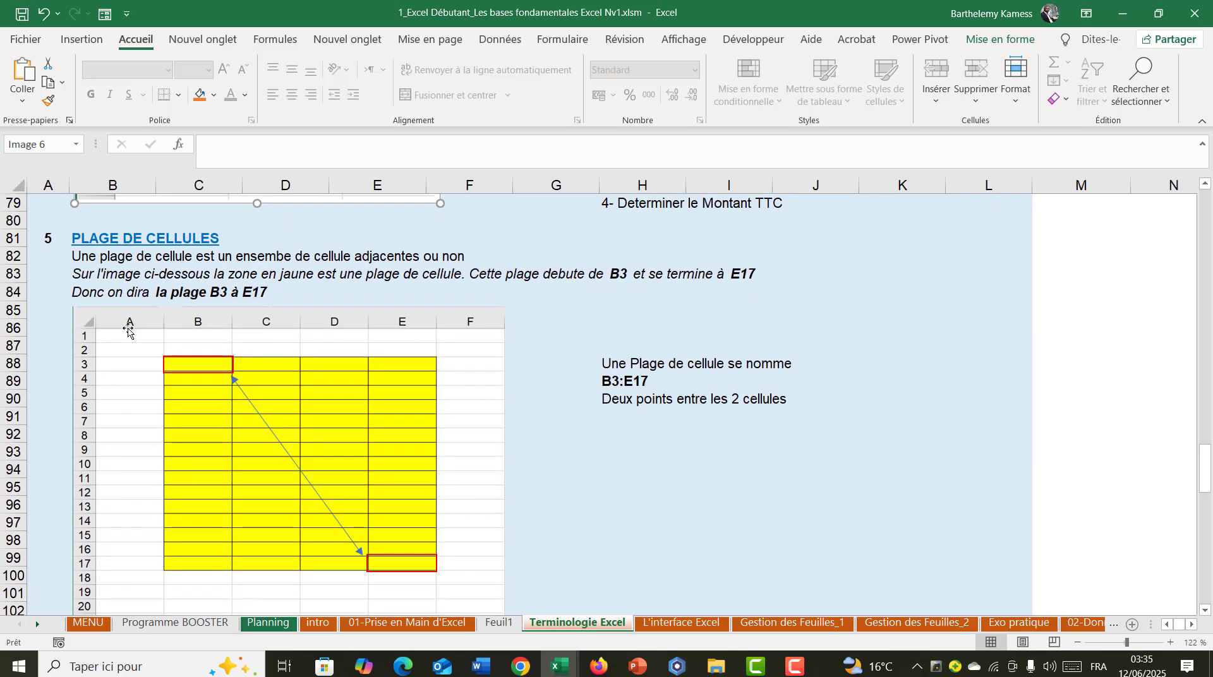
pyautogui.scroll(-1, 129, 328)
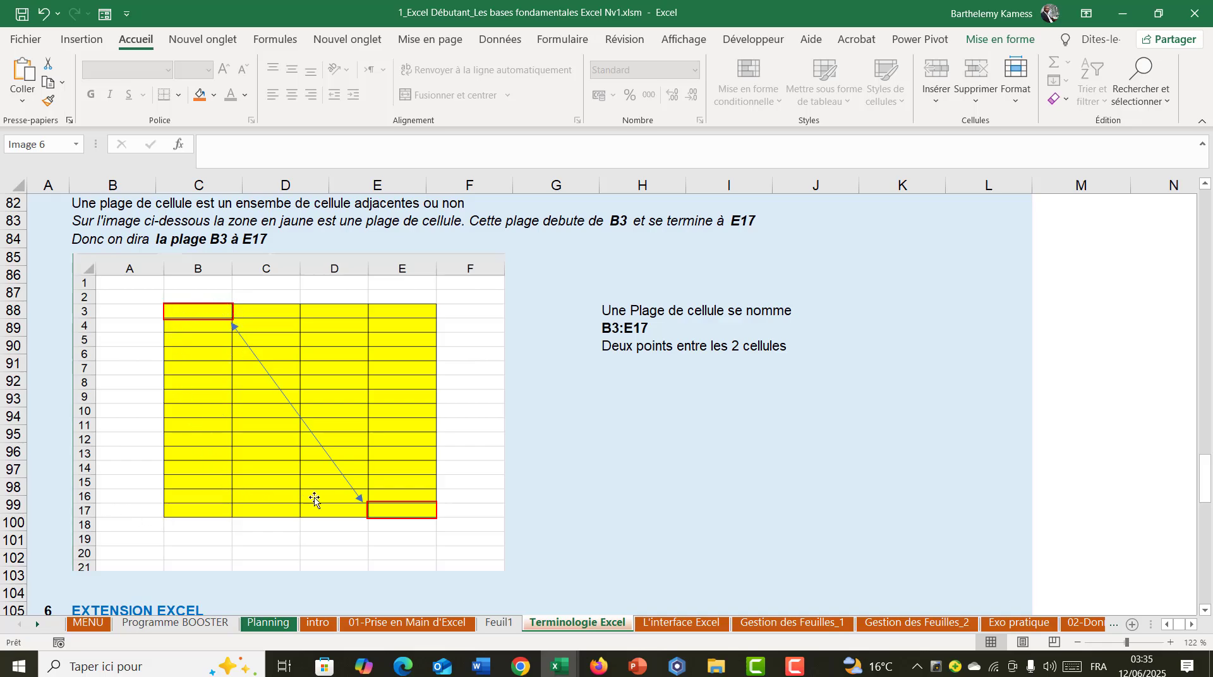
pyautogui.click(607, 329)
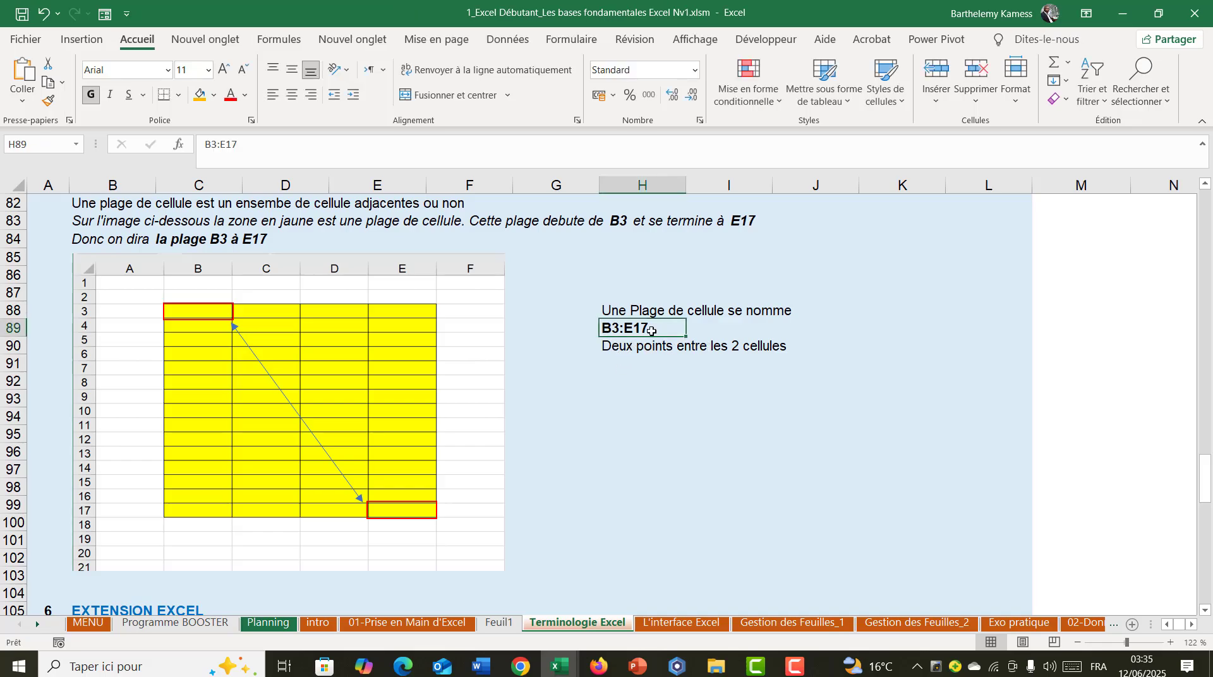
pyautogui.doubleClick(622, 328)
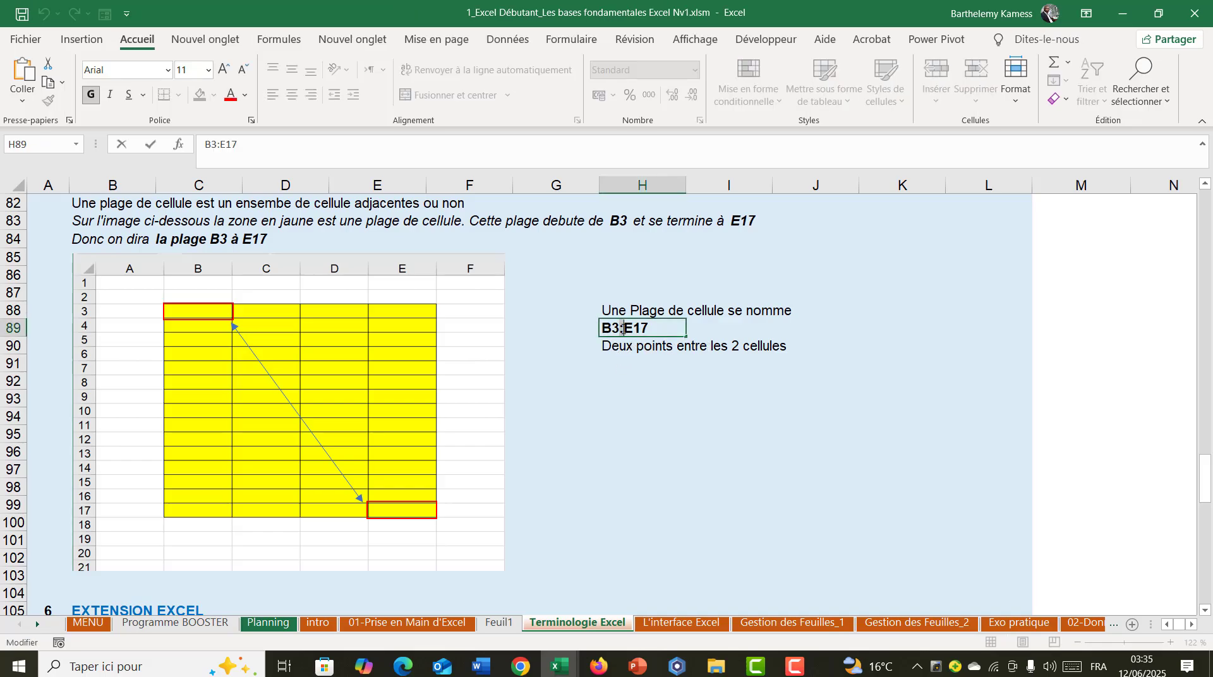
pyautogui.click(629, 426)
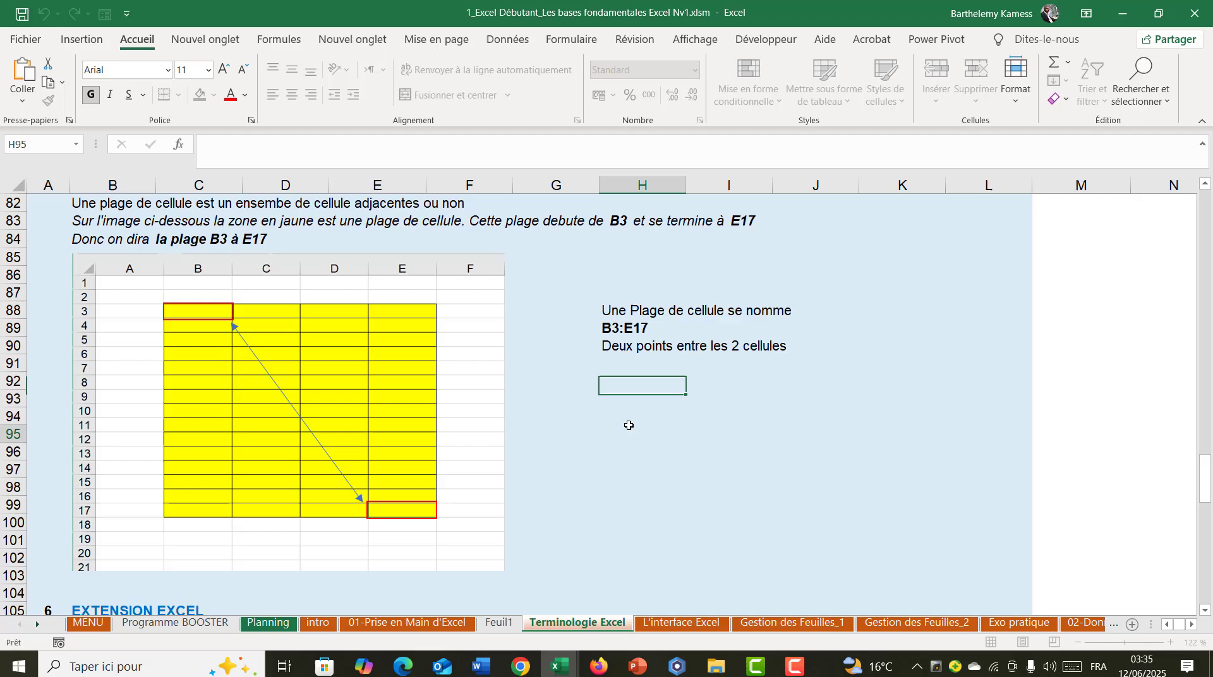
pyautogui.click(627, 325)
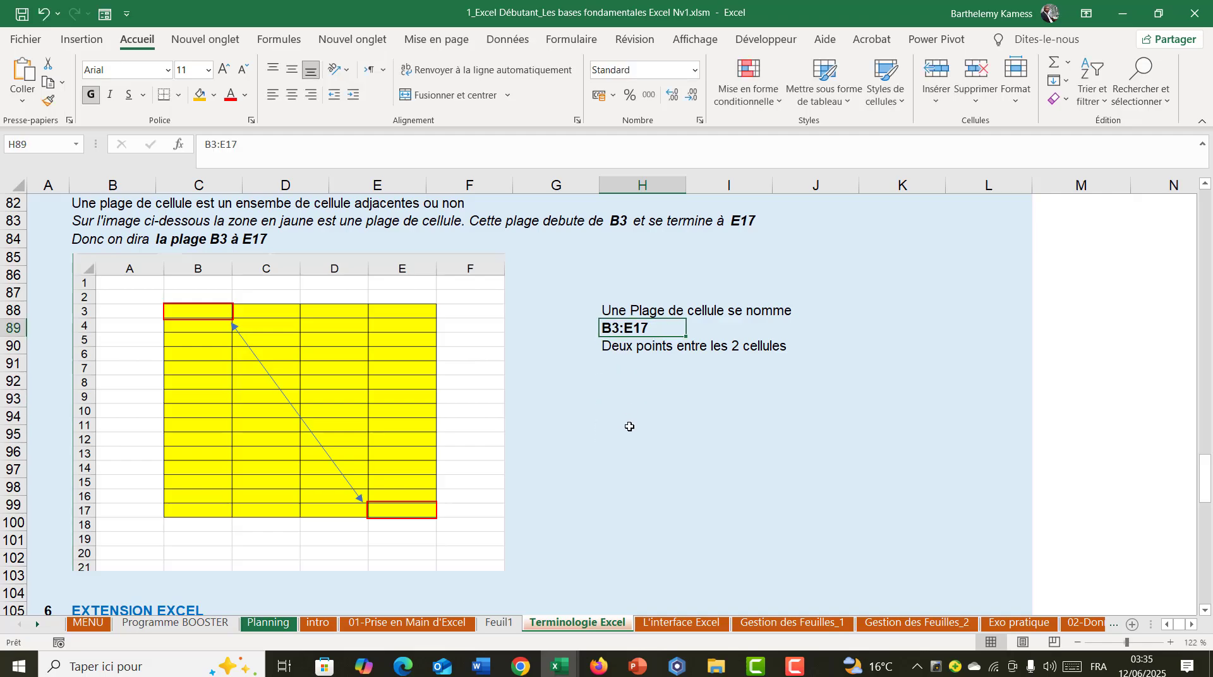
pyautogui.click(630, 401)
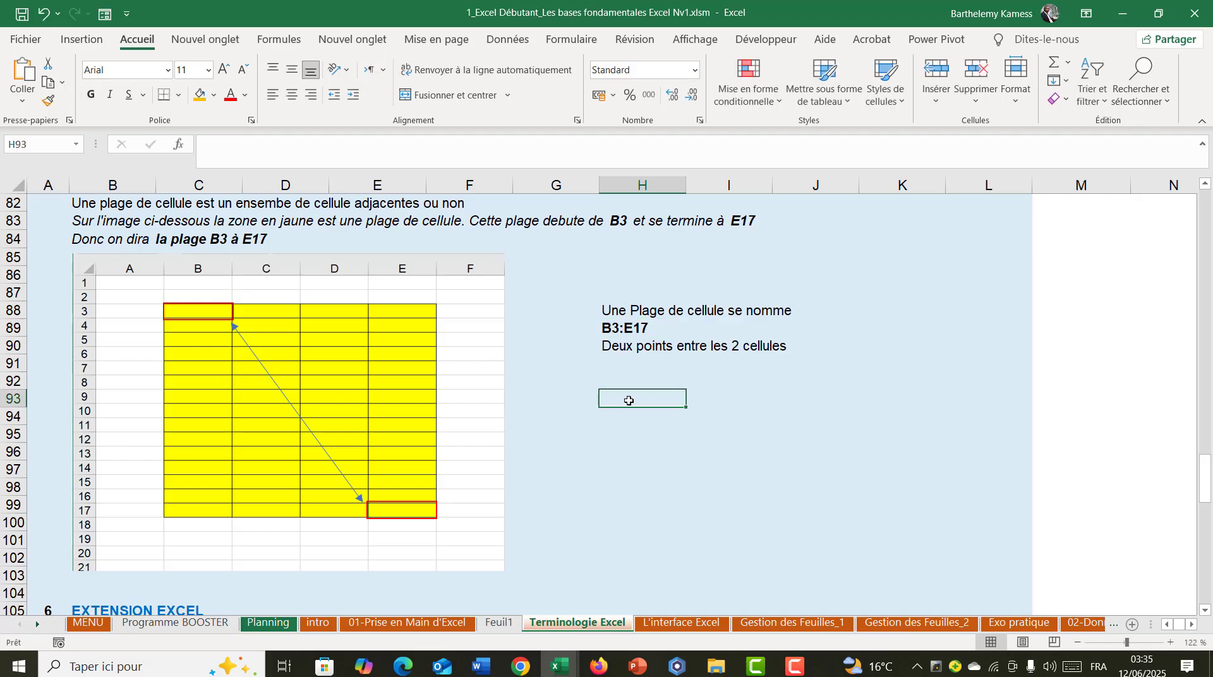
pyautogui.click(622, 329)
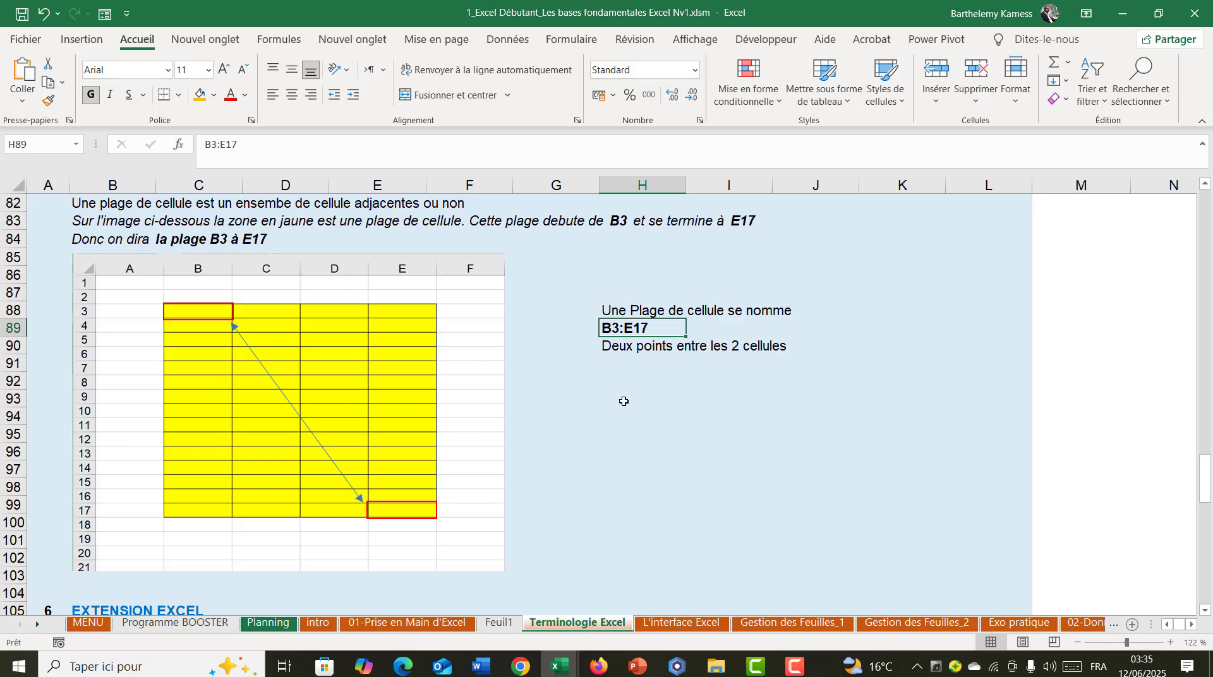
pyautogui.click(624, 402)
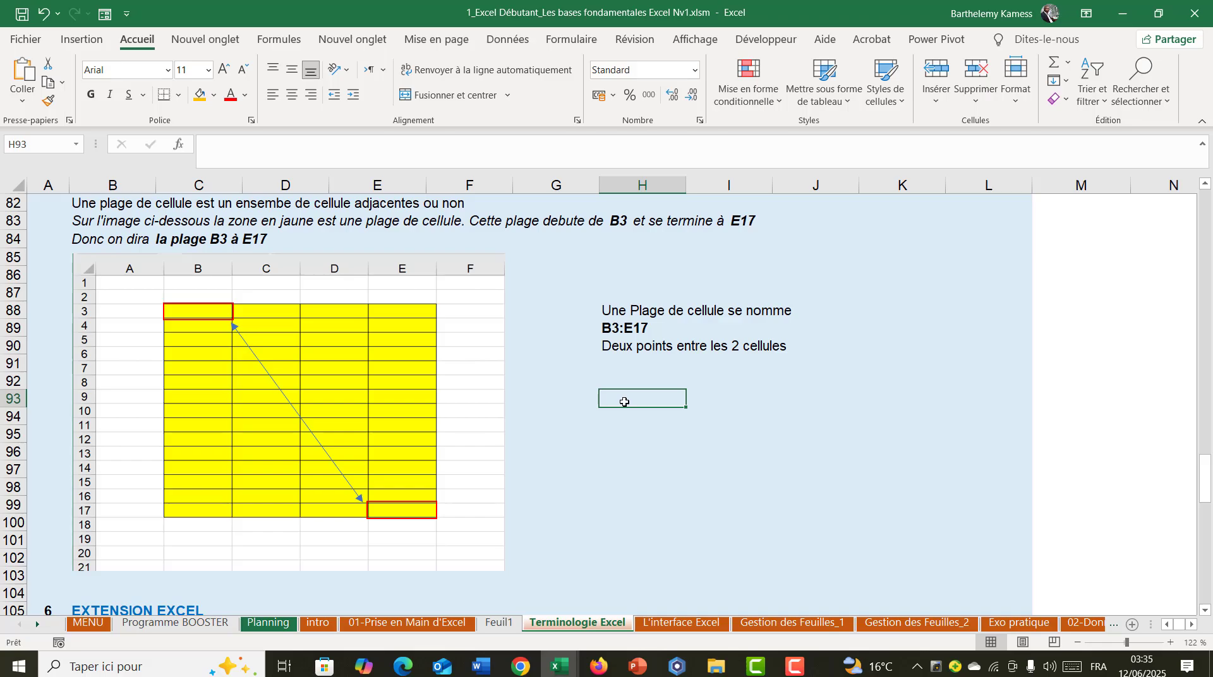
# Examine the EXTENSION EXCEL section and its table of file extensions for each Excel version.
pyautogui.scroll(-3, 515, 409)
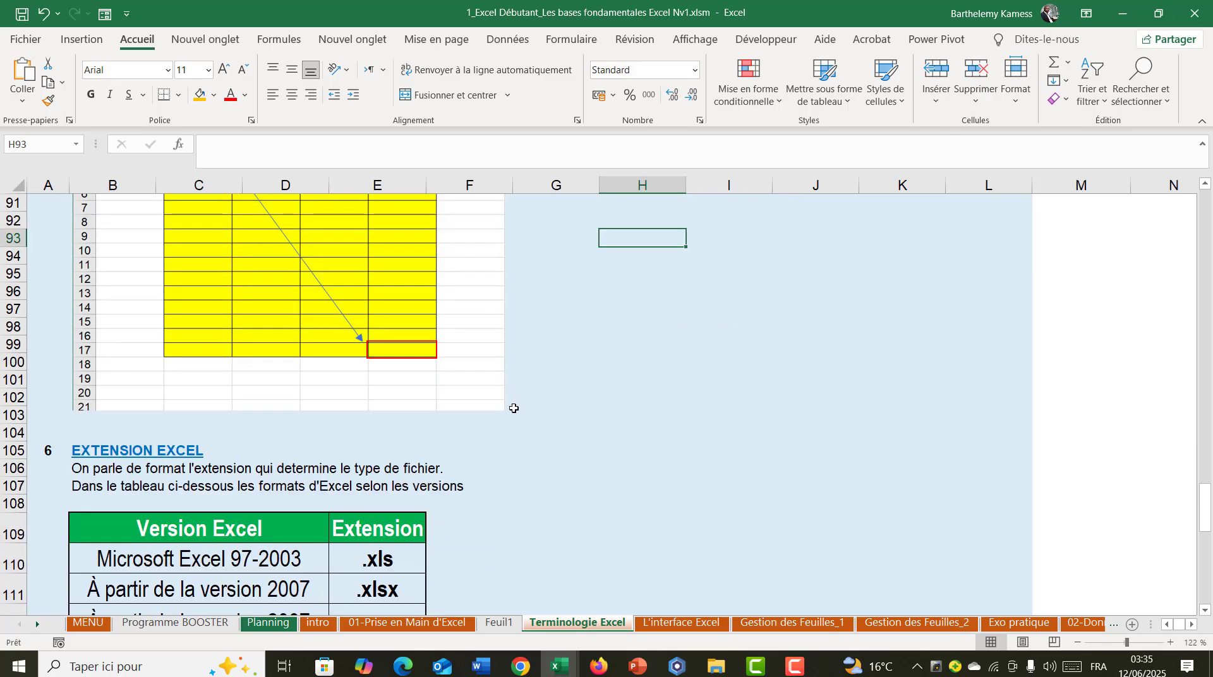
pyautogui.scroll(-1, 210, 434)
pyautogui.scroll(-1, 210, 434)
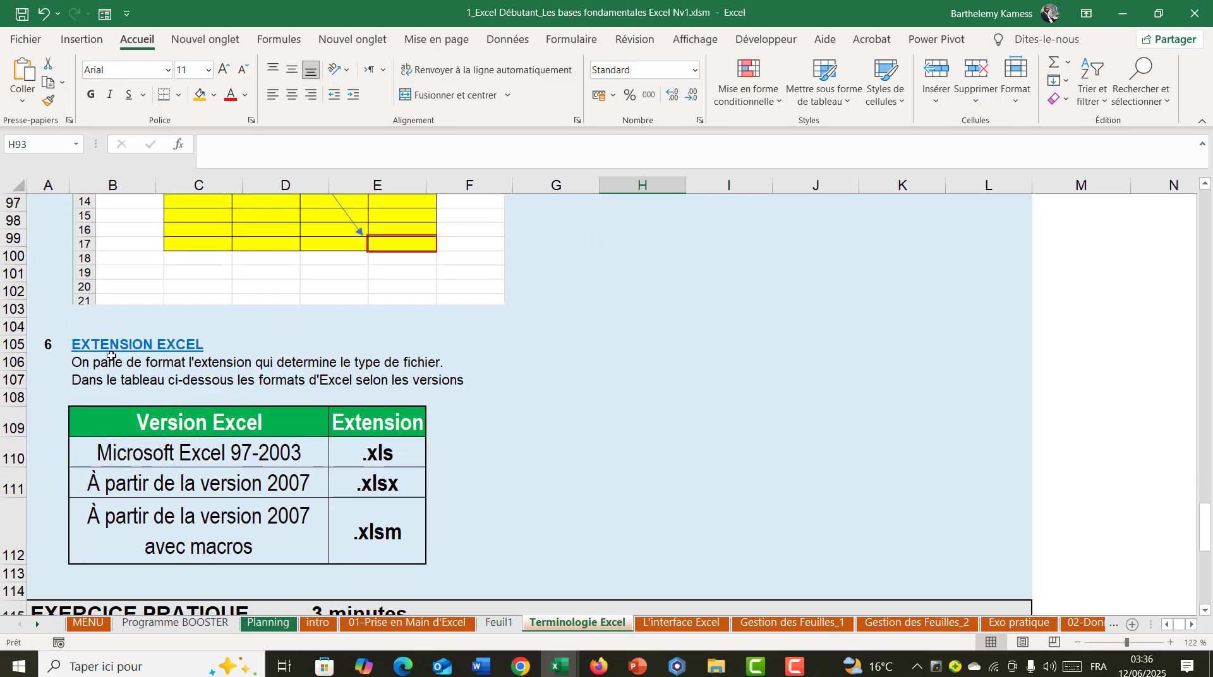
pyautogui.scroll(-2, 114, 356)
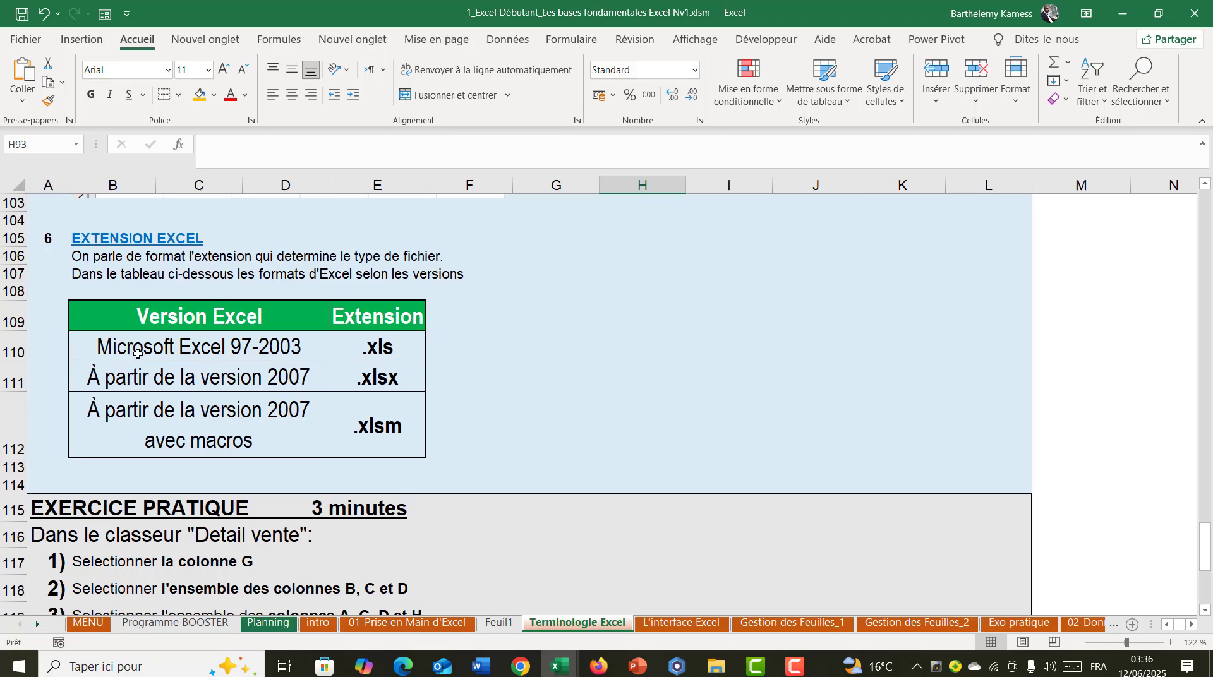
pyautogui.click(138, 353)
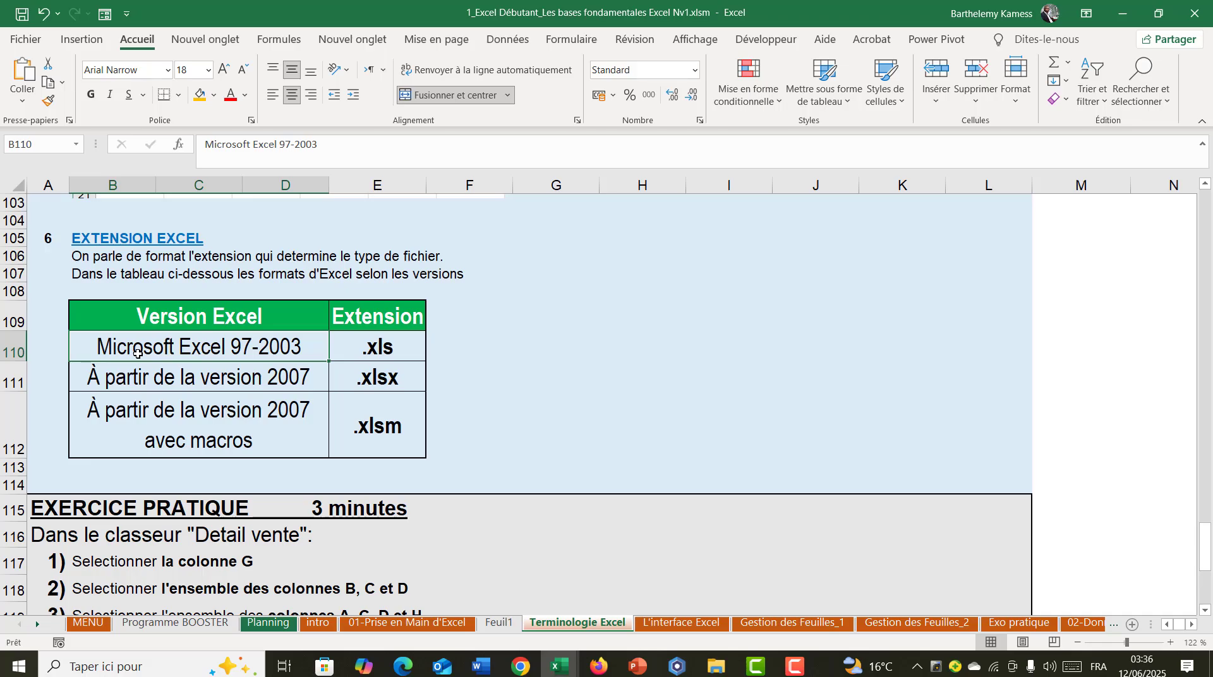
pyautogui.click(374, 352)
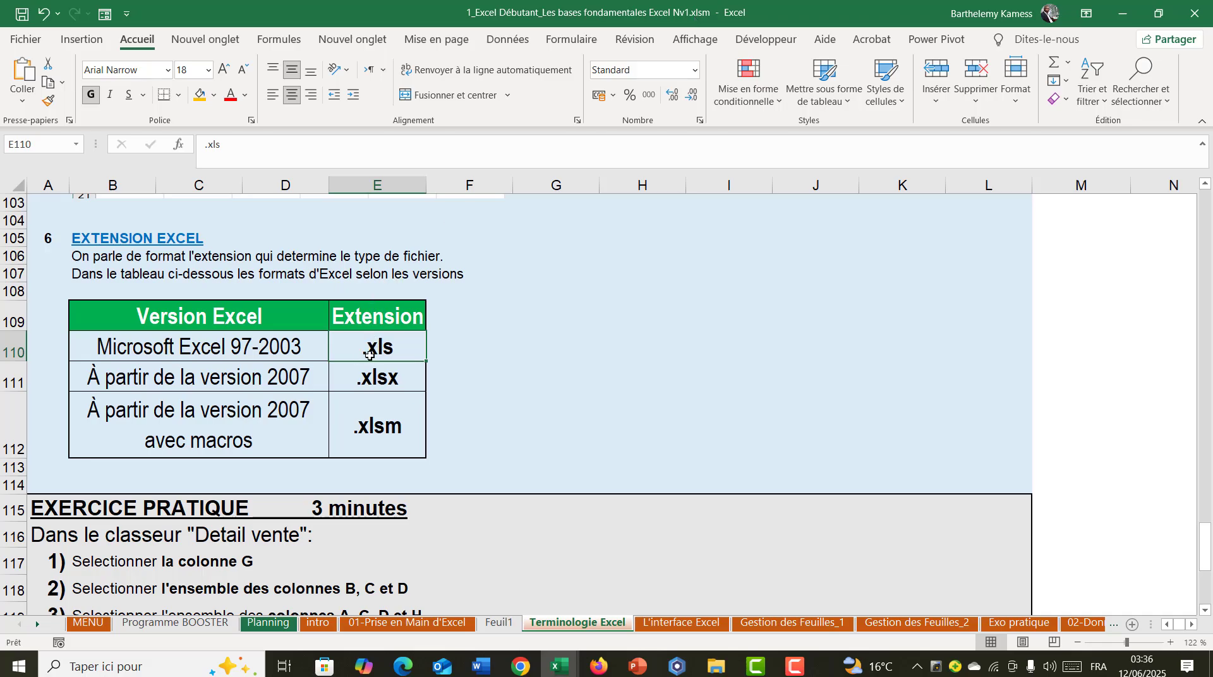
pyautogui.click(364, 382)
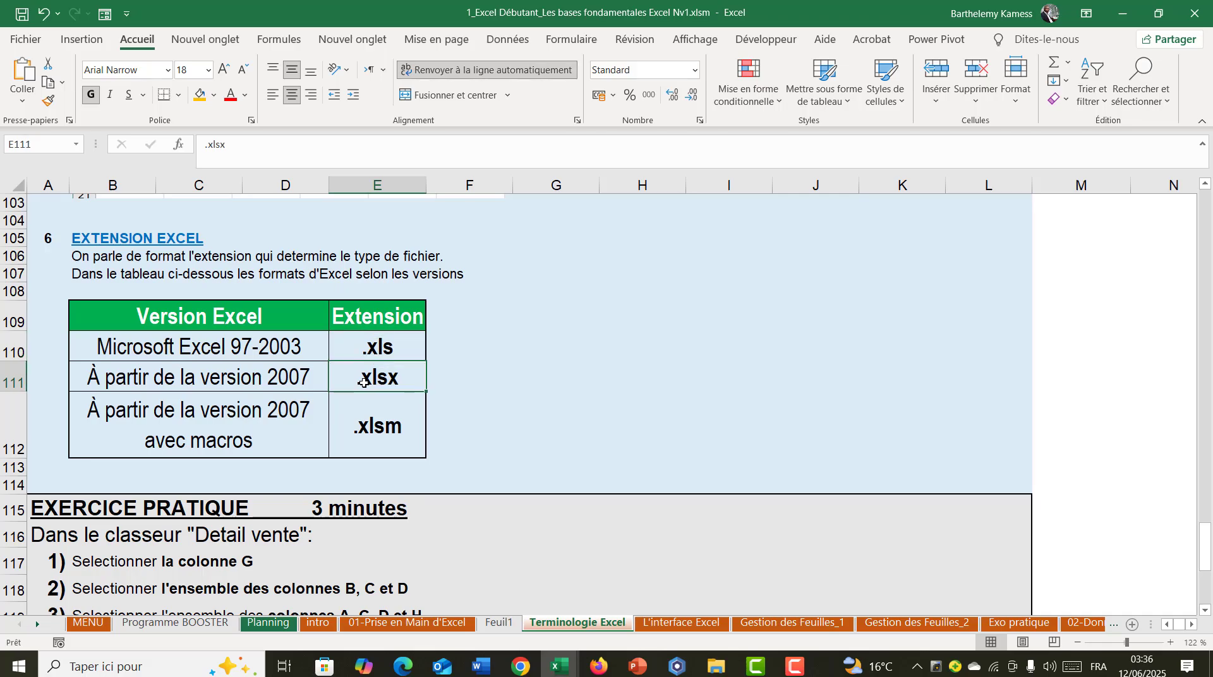
pyautogui.doubleClick(380, 429)
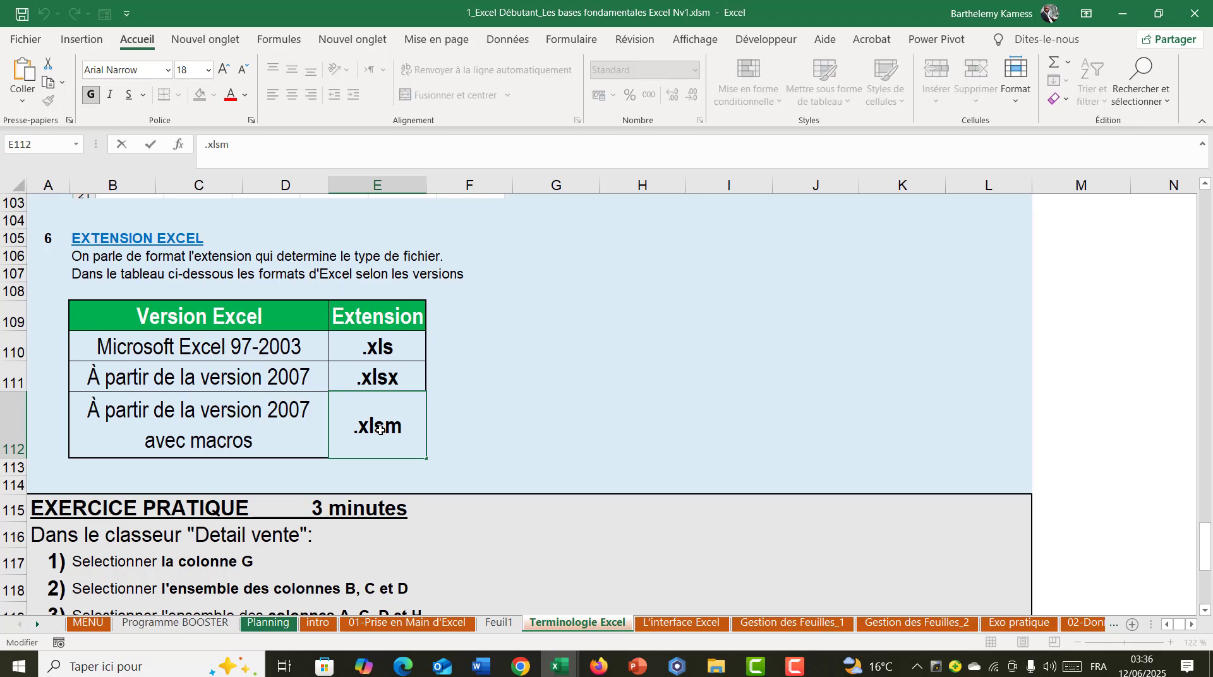
pyautogui.click(466, 420)
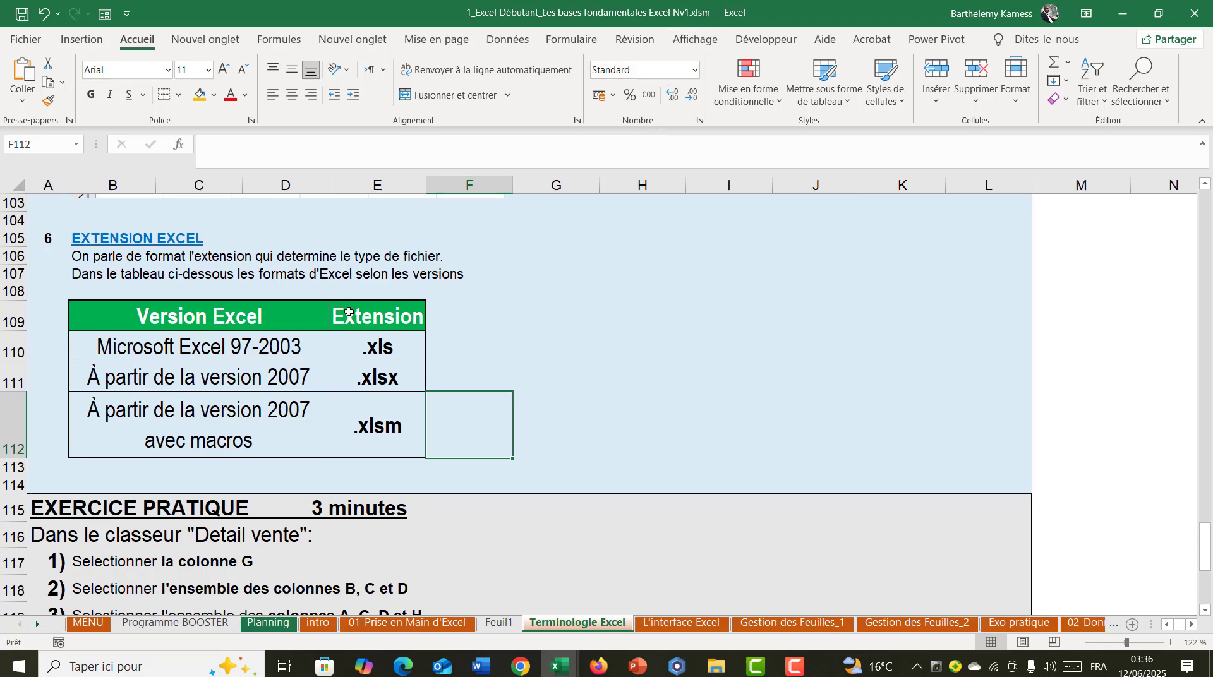
pyautogui.click(576, 318)
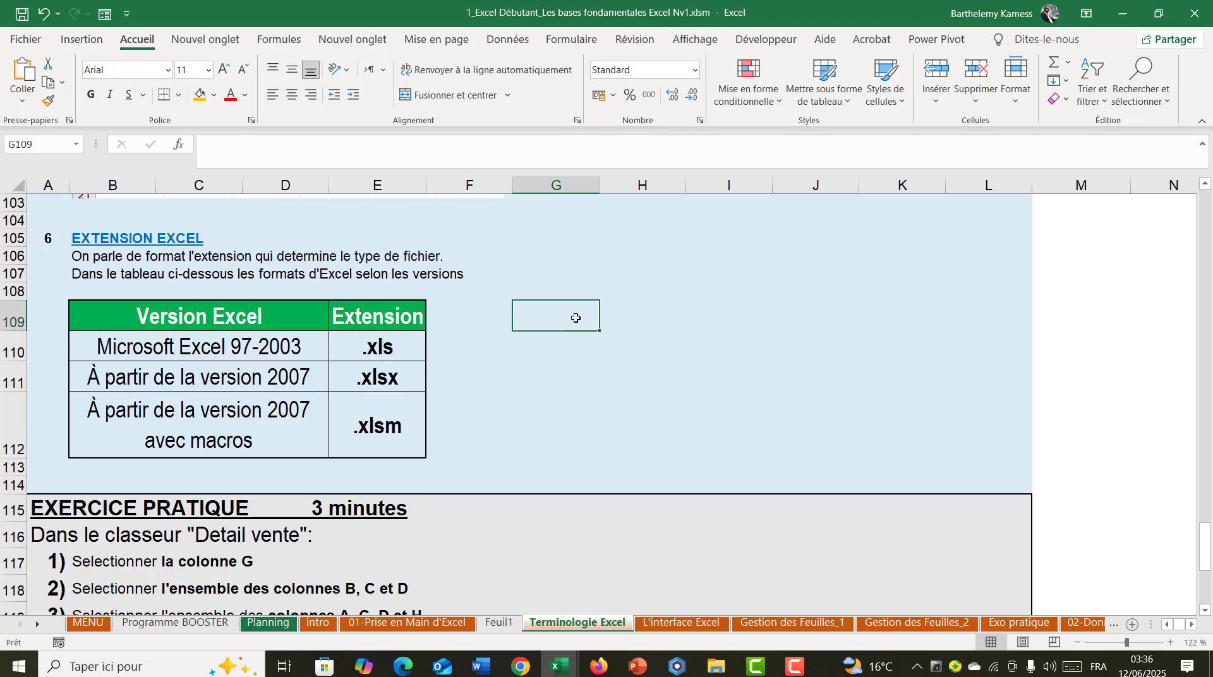
# Create a blank workbook and save it in the Bureau folder as Classeur2.xlsx, using the Classeur Excel (*.xlsx) file type.
pyautogui.hotkey('alt', 'Tab')
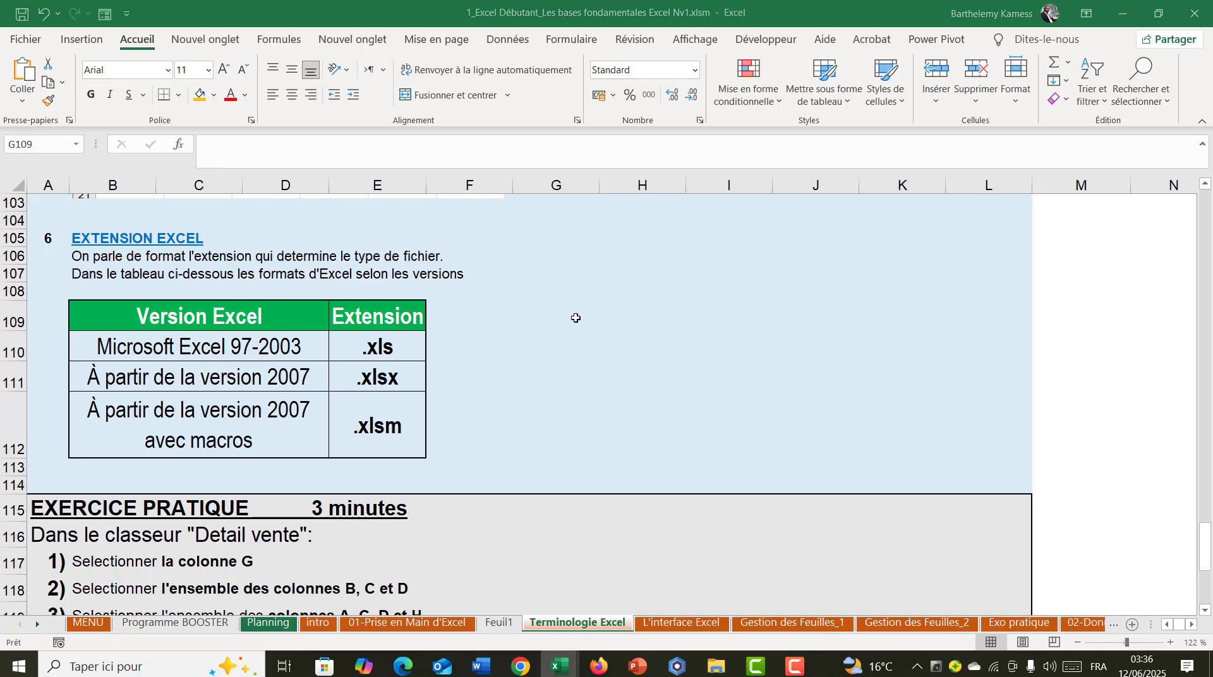
pyautogui.click(25, 39)
pyautogui.click(57, 256)
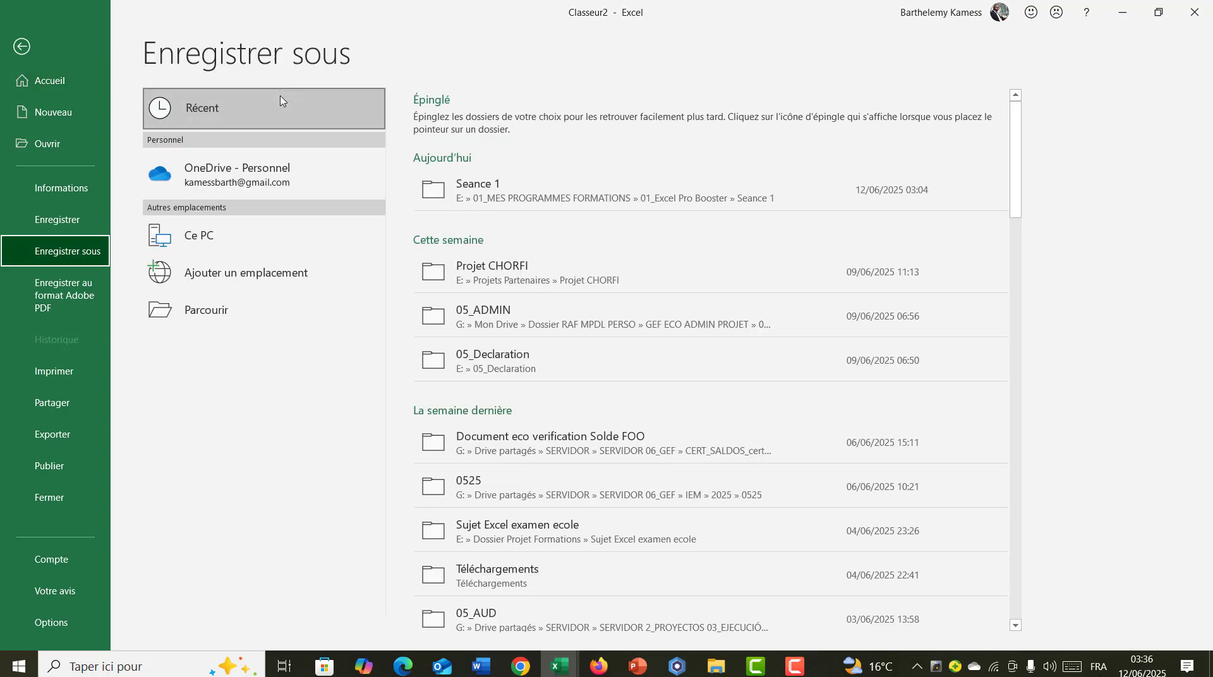
pyautogui.click(201, 324)
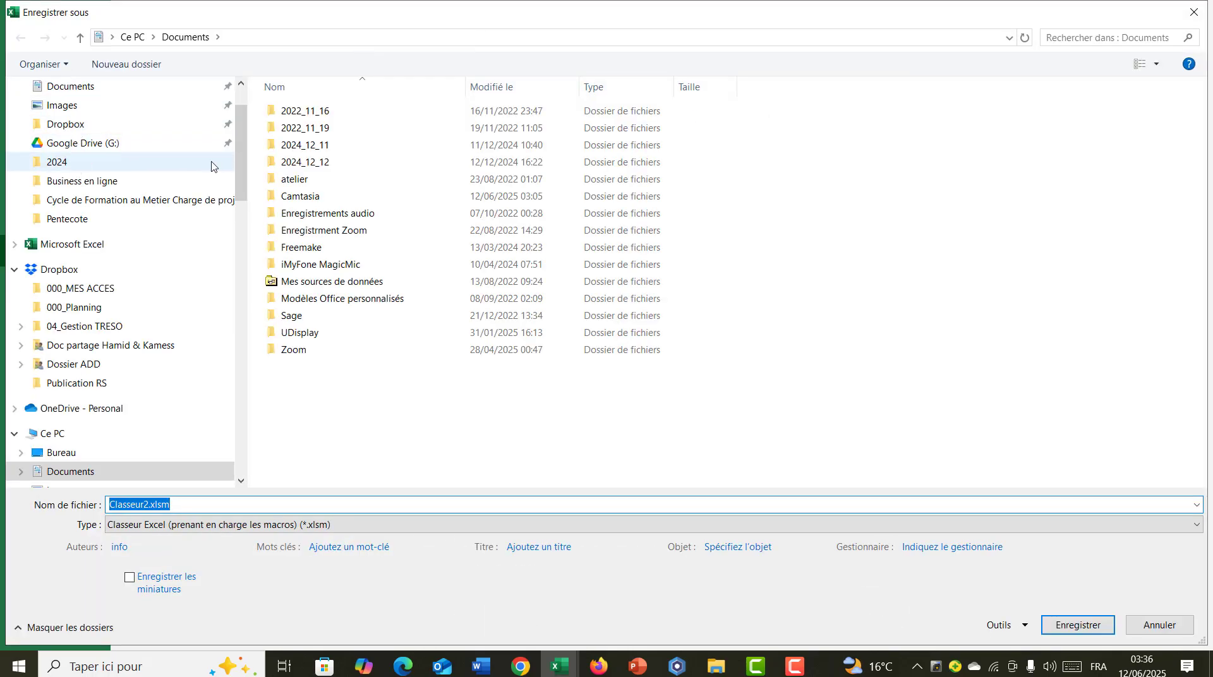
pyautogui.scroll(2, 101, 118)
pyautogui.click(94, 119)
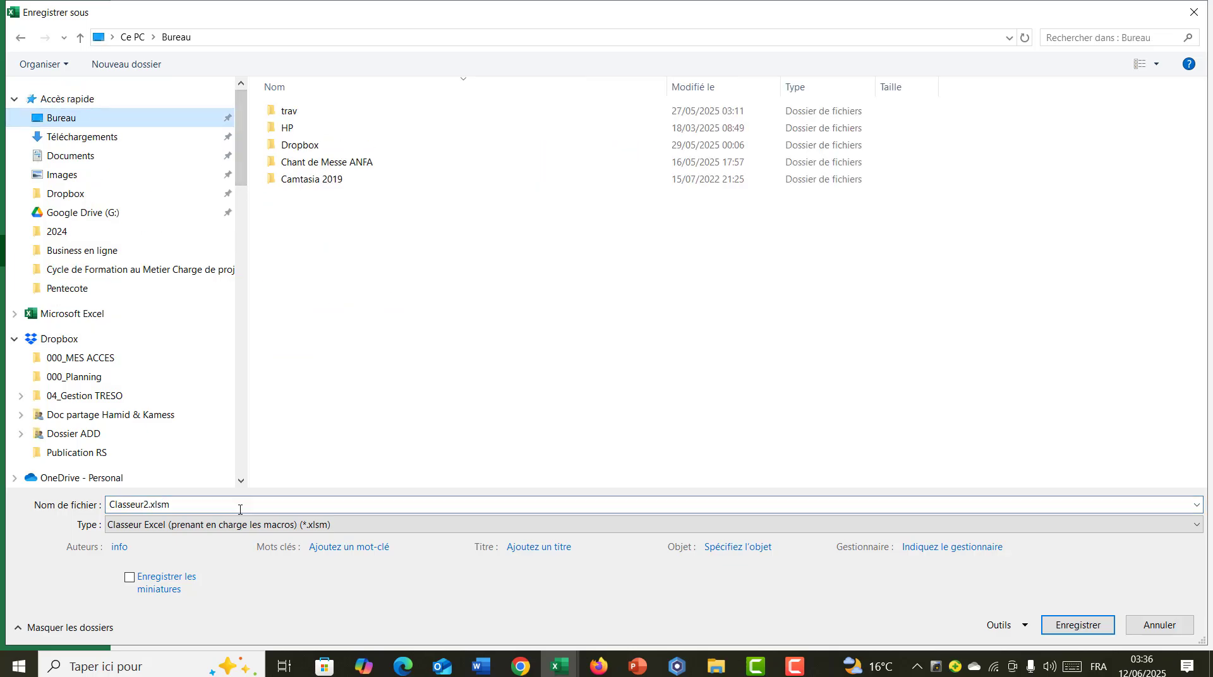
pyautogui.click(241, 526)
pyautogui.click(163, 157)
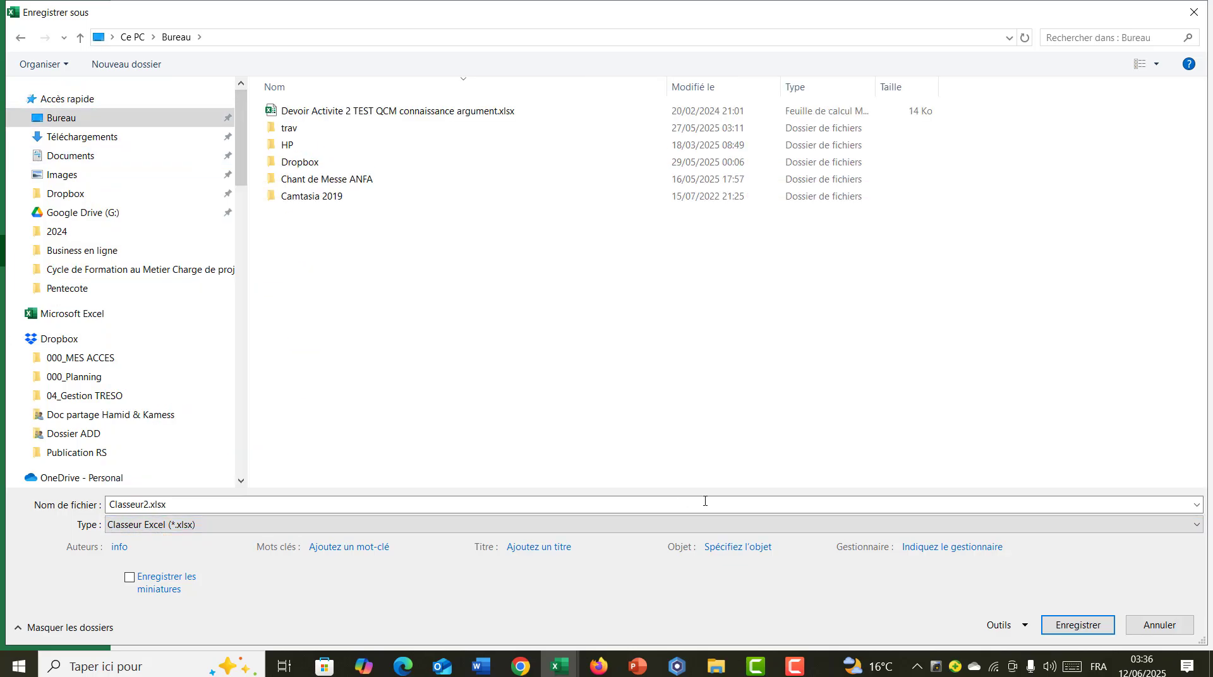
pyautogui.click(1077, 624)
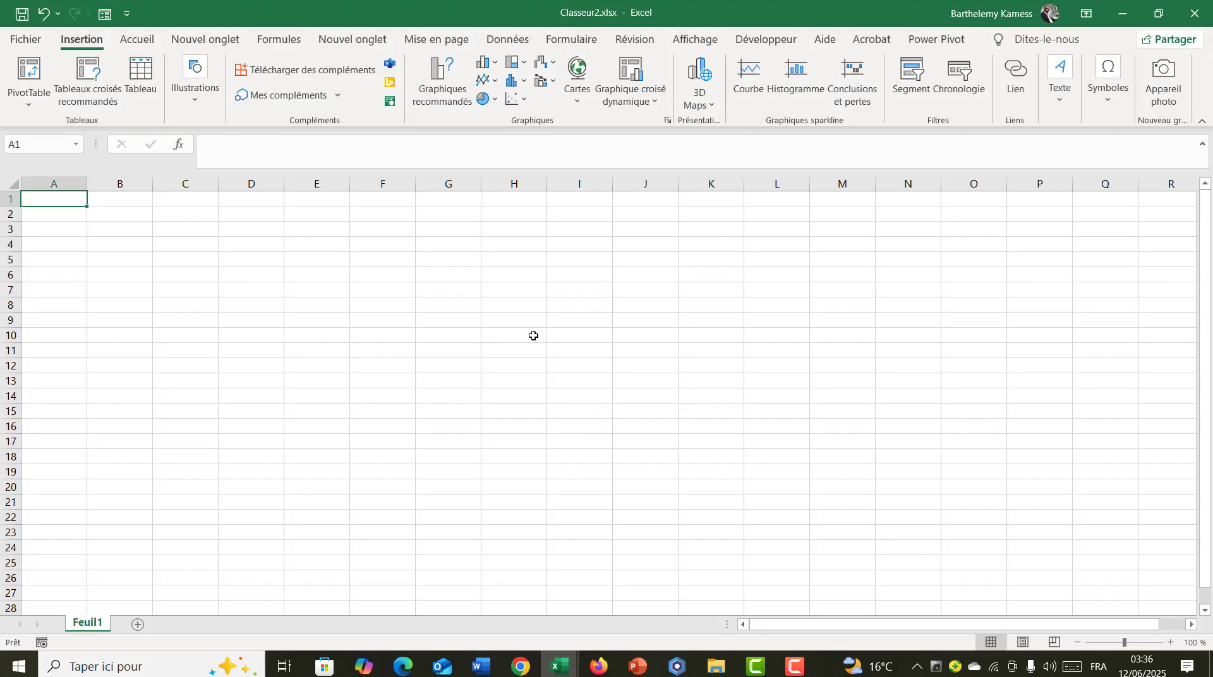
pyautogui.click(534, 333)
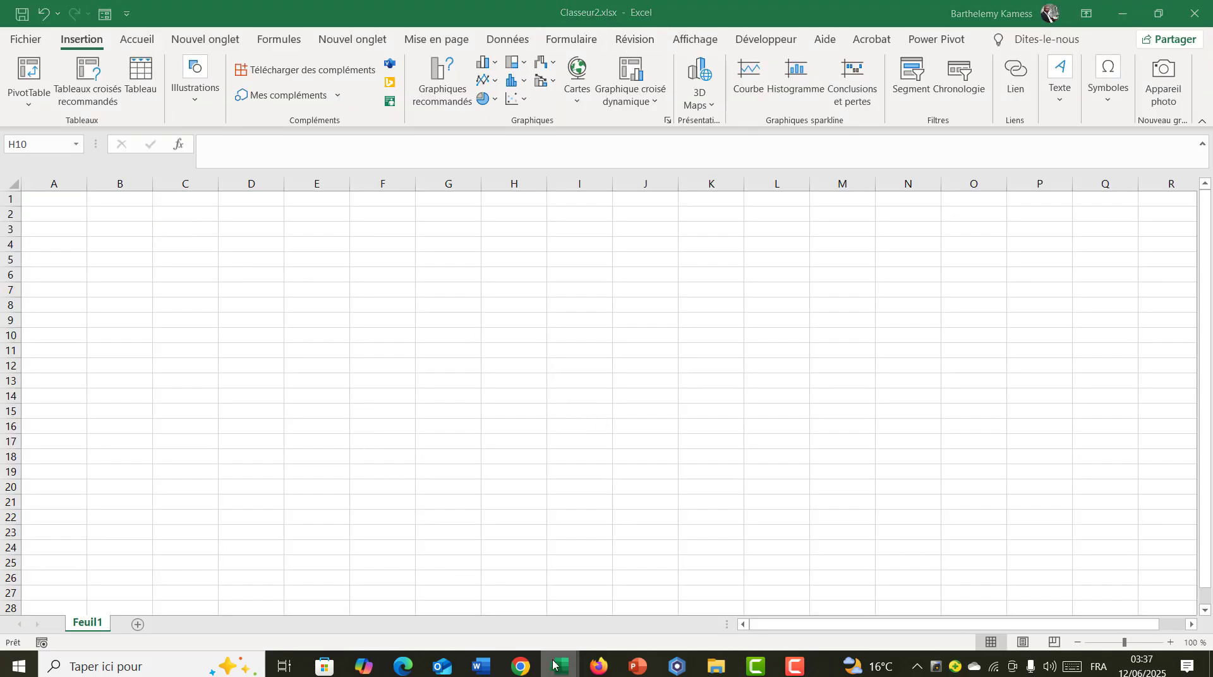
# Return to the course workbook and examine the .xlsx row of the extension table and the EXERCICE PRATIQUE section below.
pyautogui.moveTo(558, 667)
pyautogui.click(410, 600)
pyautogui.click(358, 375)
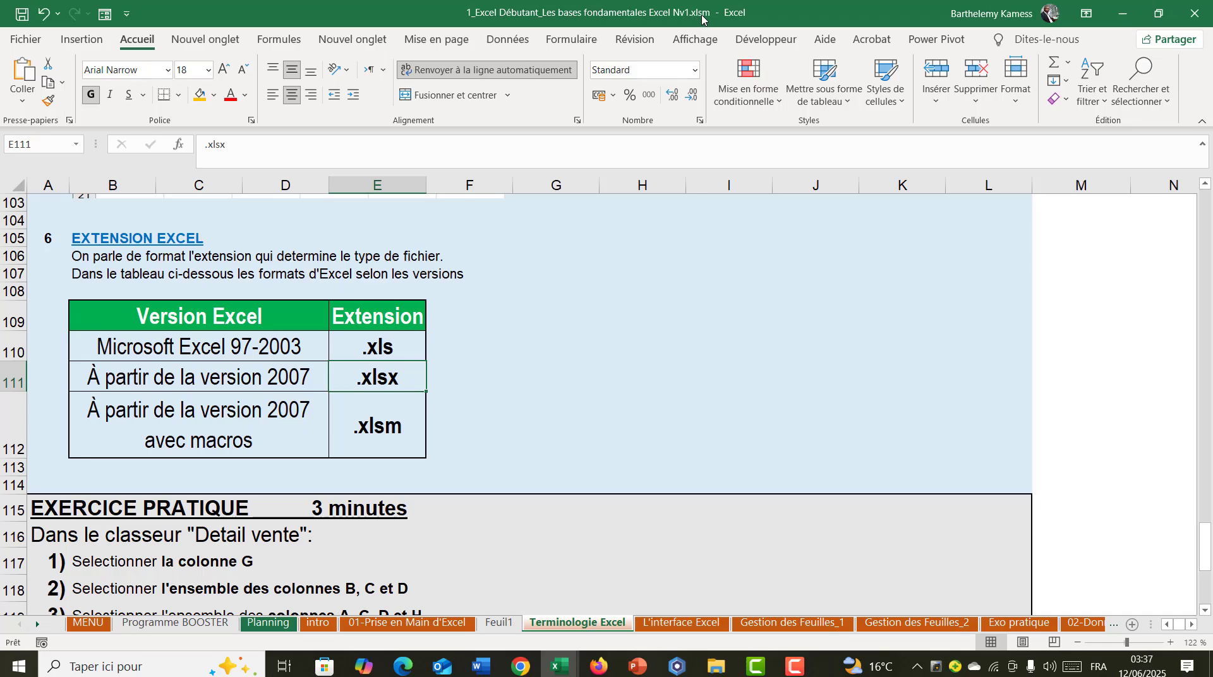
pyautogui.moveTo(571, 670)
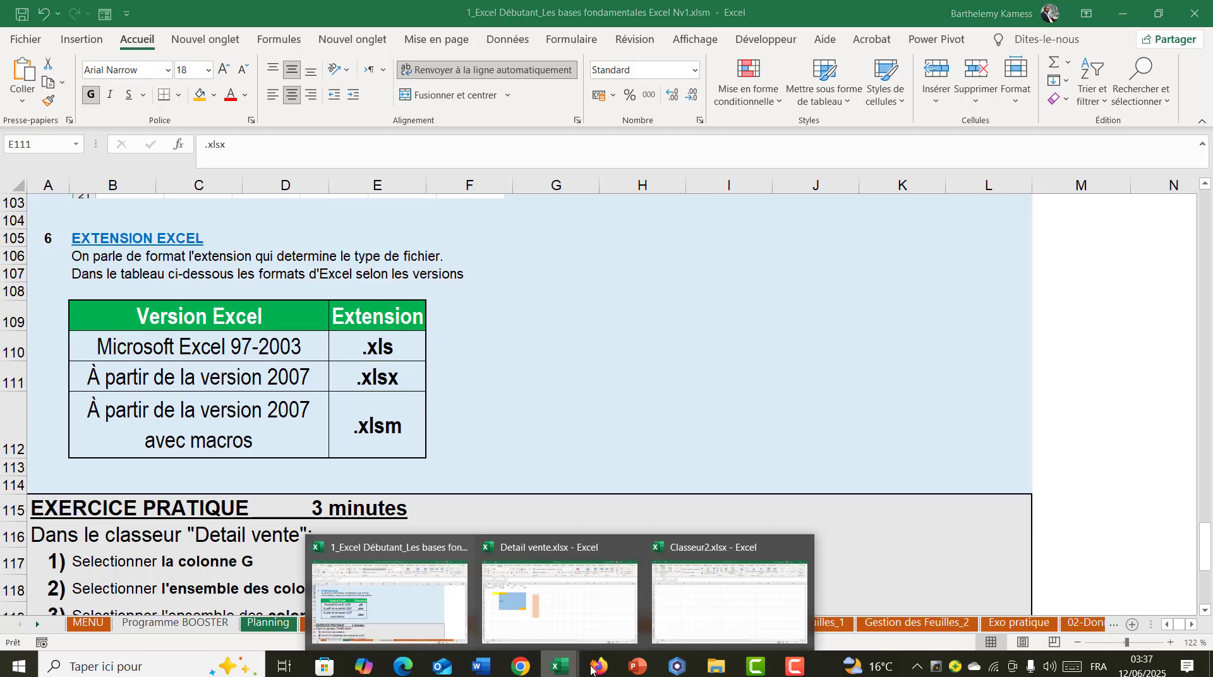
pyautogui.click(267, 381)
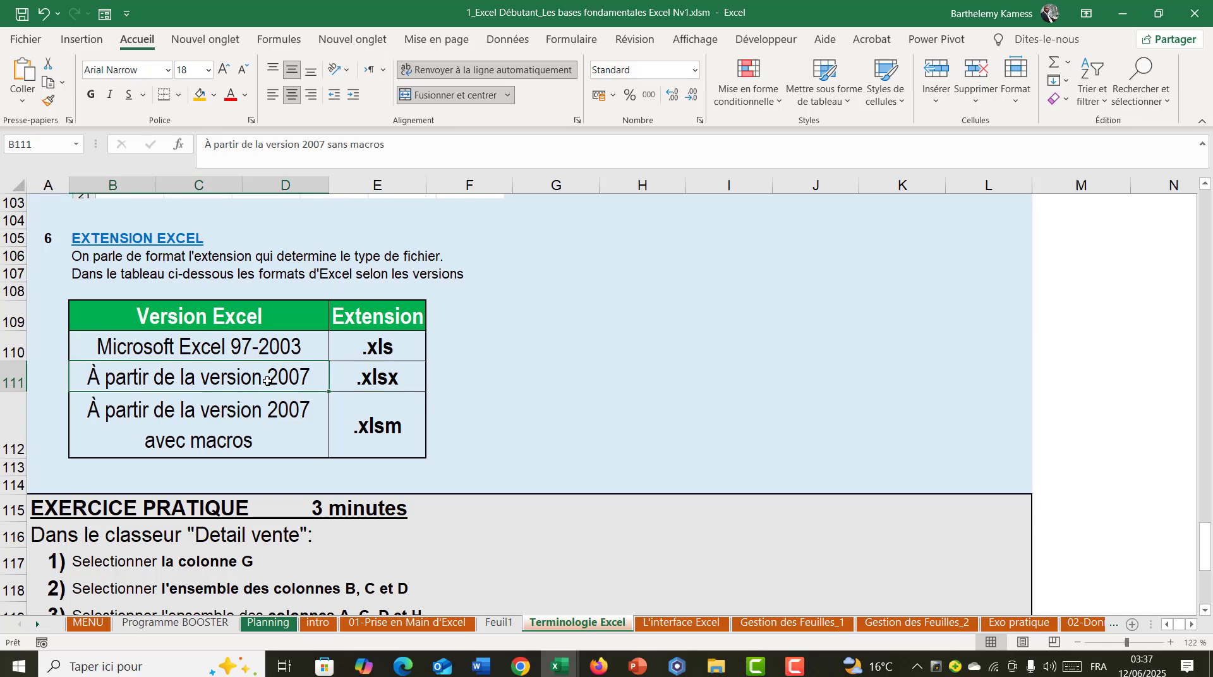
pyautogui.scroll(-4, 267, 380)
pyautogui.scroll(2, 168, 395)
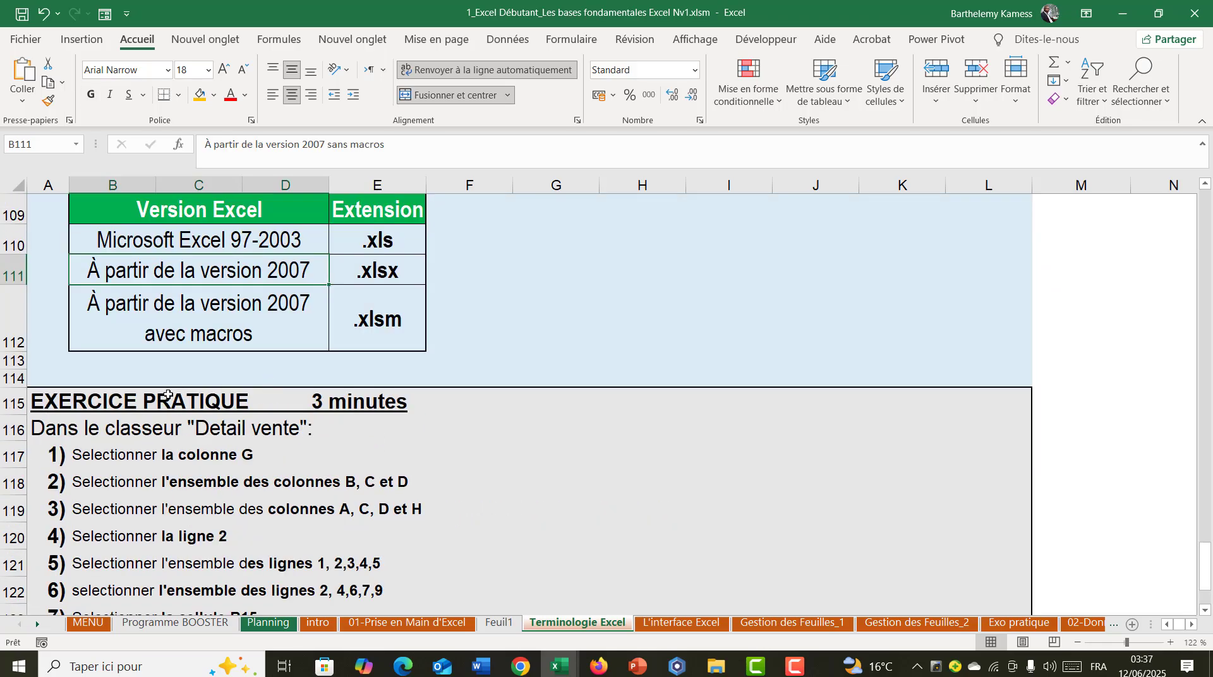